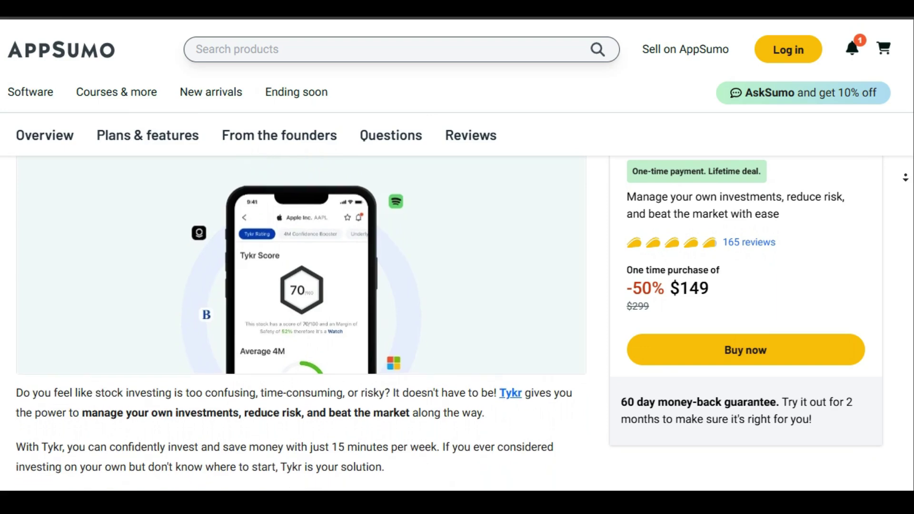
- Read through the Tykr deal page from the introduction, TL;DR and At-a-glance sections into the Overview
scroll(905, 180, down, 1)
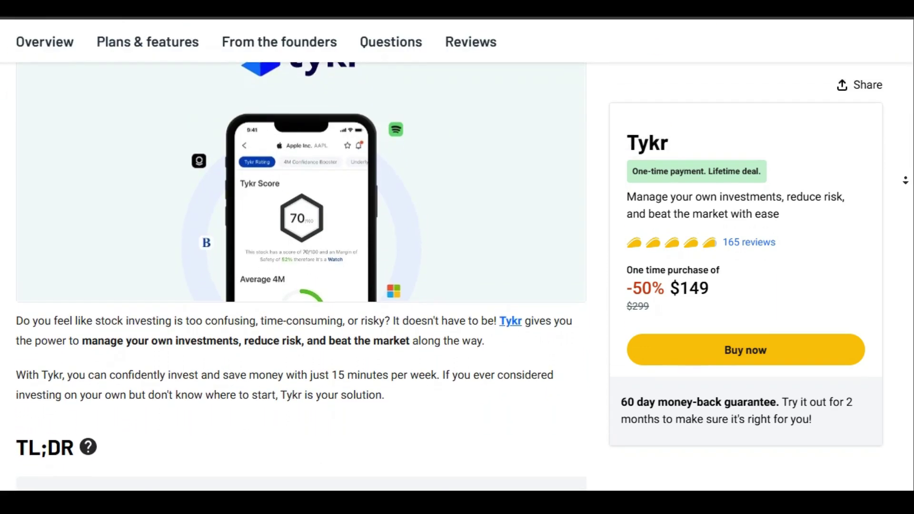
scroll(905, 180, down, 1)
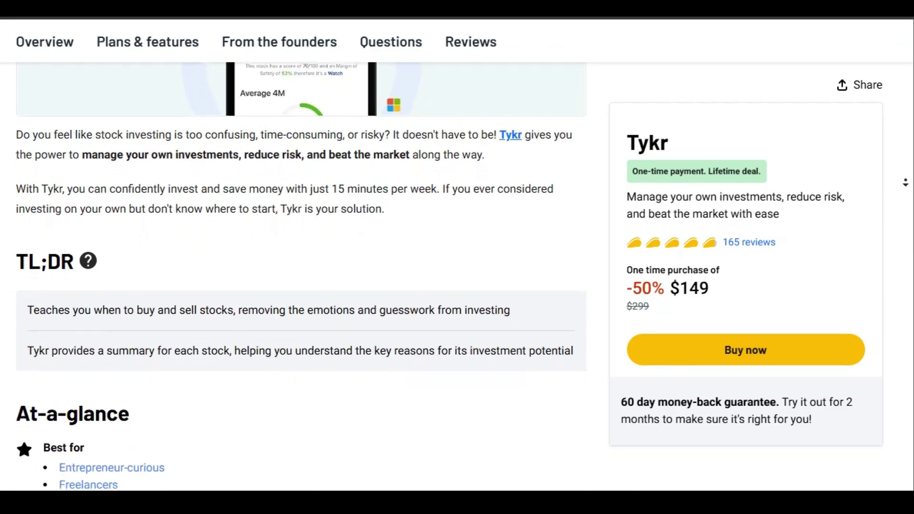
scroll(906, 182, down, 2)
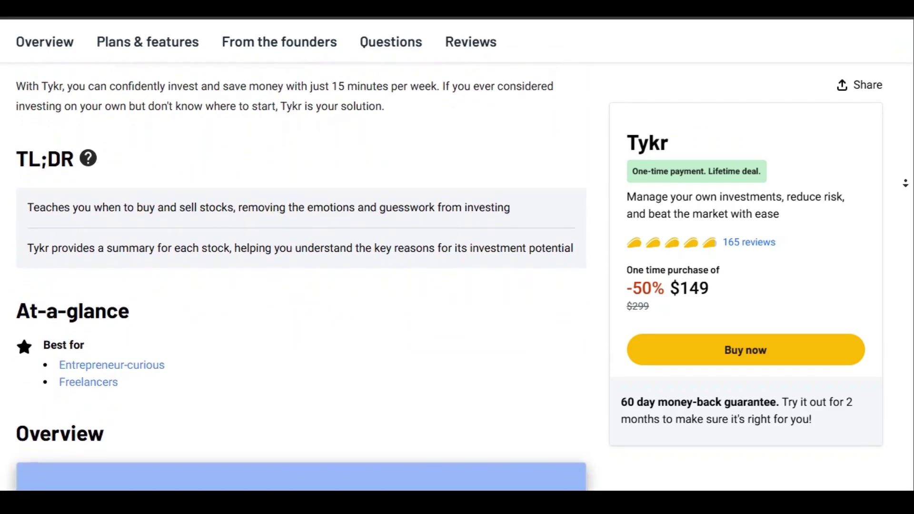
scroll(905, 183, down, 2)
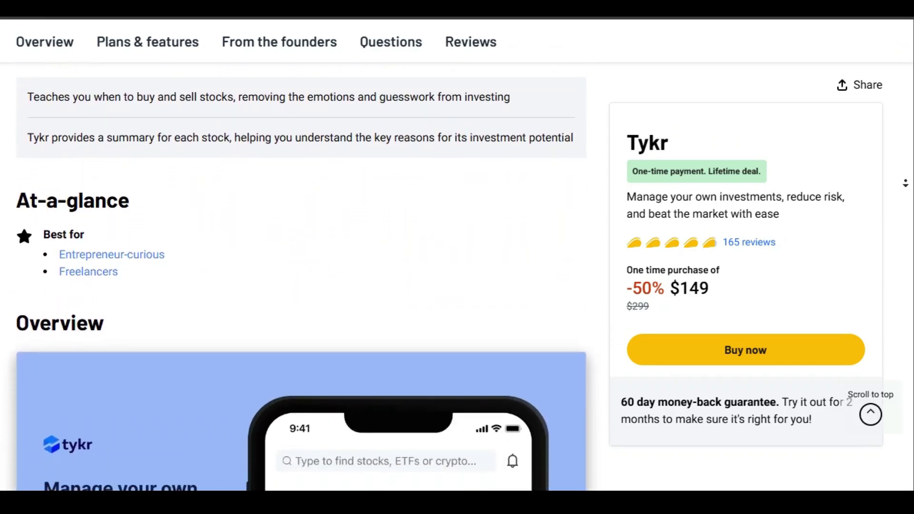
scroll(907, 185, down, 3)
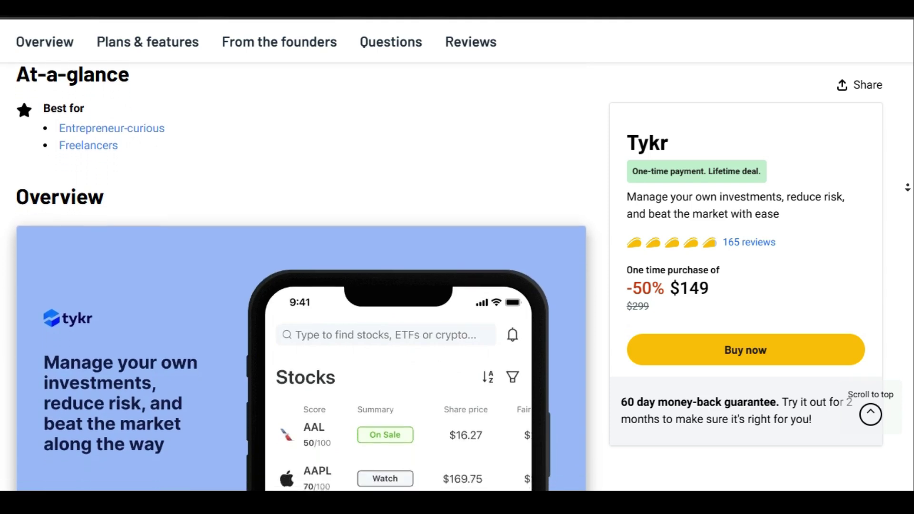
scroll(907, 187, down, 3)
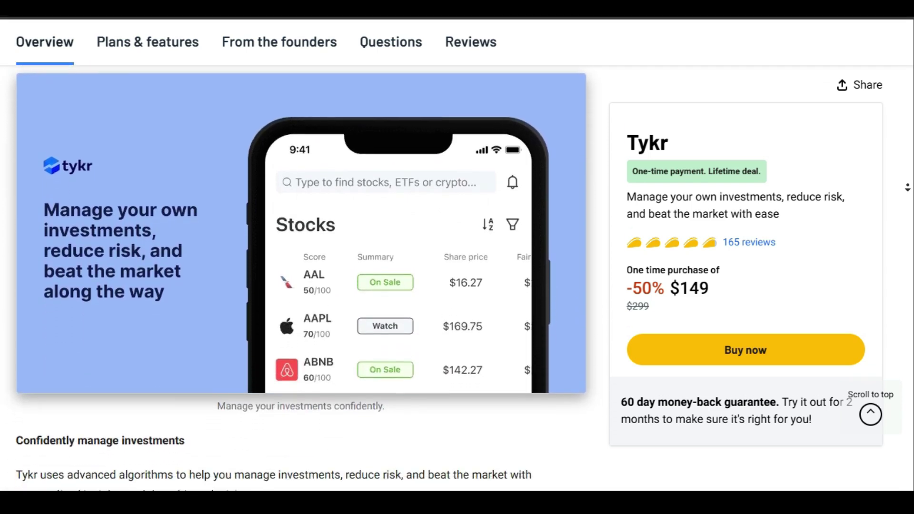
scroll(907, 188, down, 3)
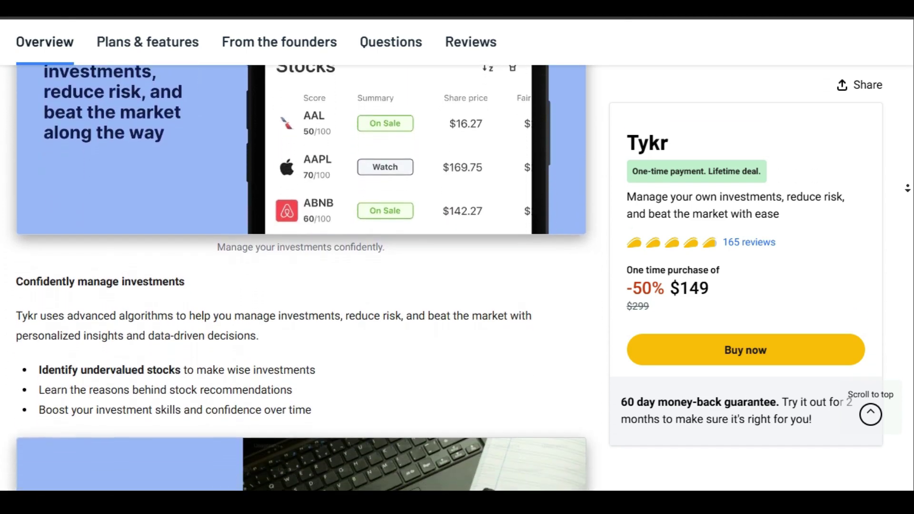
scroll(907, 187, down, 3)
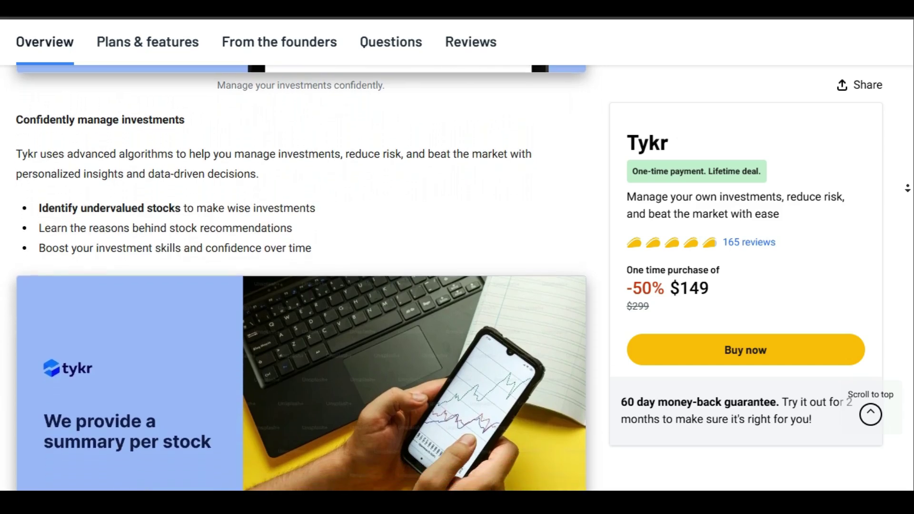
scroll(907, 187, down, 3)
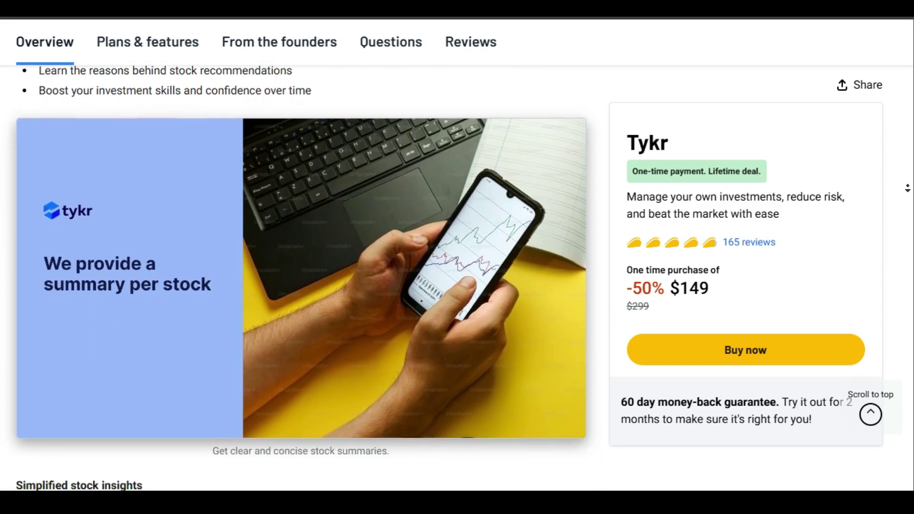
scroll(908, 188, down, 3)
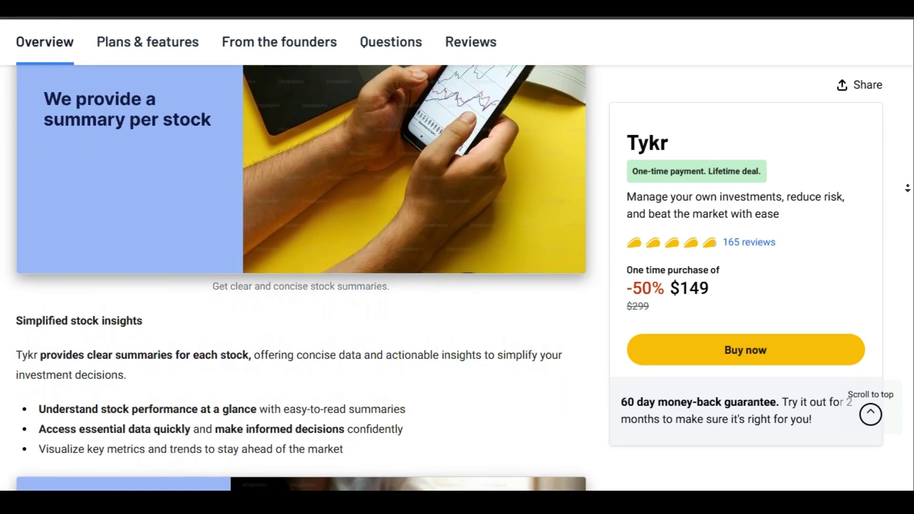
scroll(907, 188, down, 3)
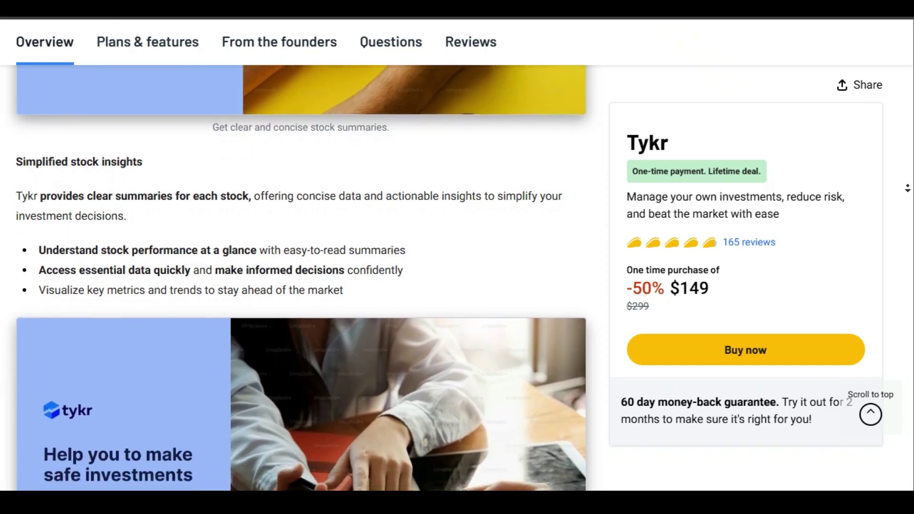
scroll(907, 187, down, 3)
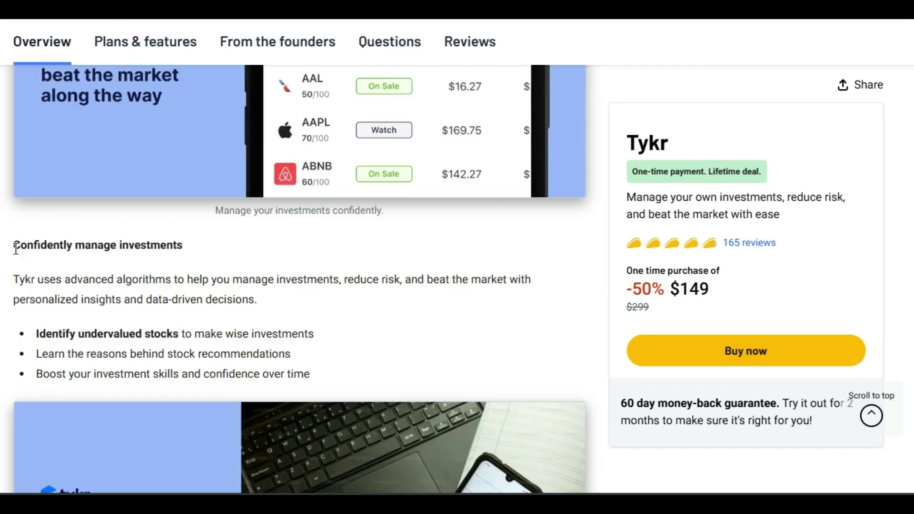
- Highlight the "Confidently manage investments" heading and its description and bullet points while reading that section
drag(14, 244, 184, 246)
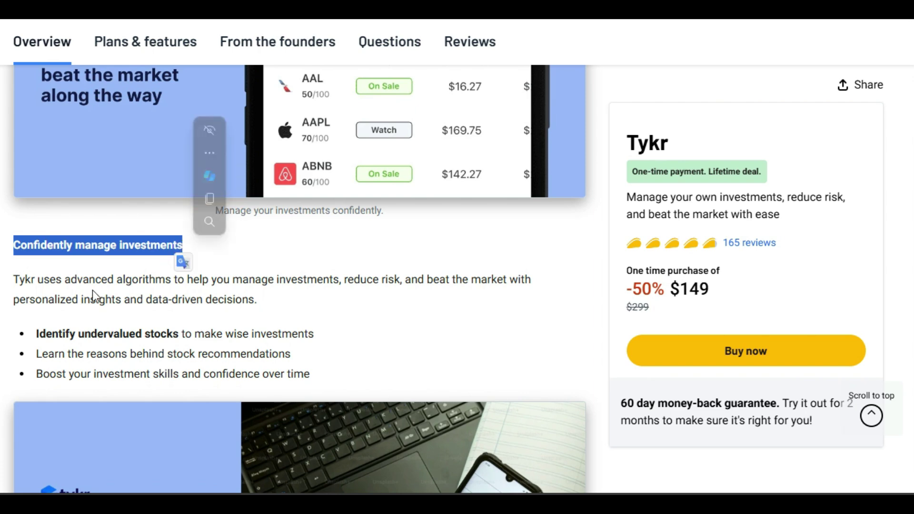
drag(64, 279, 446, 298)
click(43, 336)
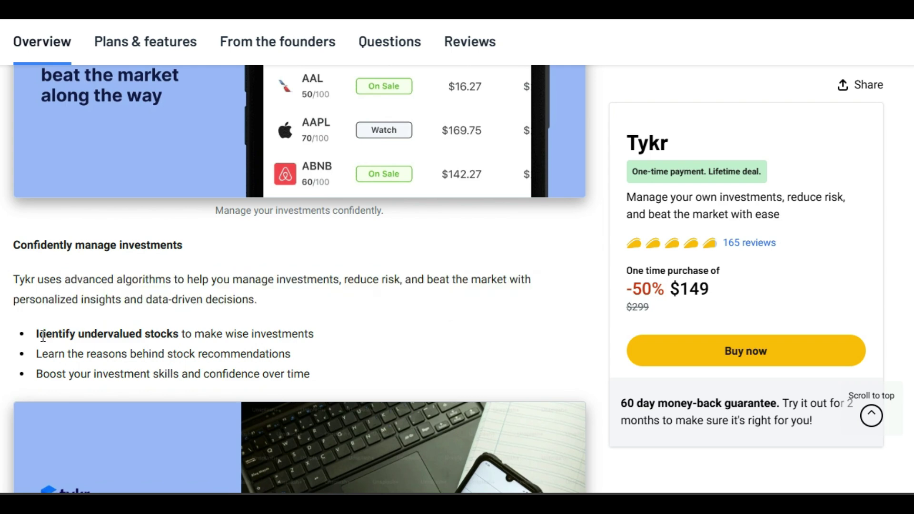
drag(42, 336, 314, 343)
click(67, 373)
drag(67, 373, 307, 375)
click(203, 374)
- Read the "Simplified stock insights" section, highlighting its text and bullet points about stock summaries
scroll(200, 389, down, 4)
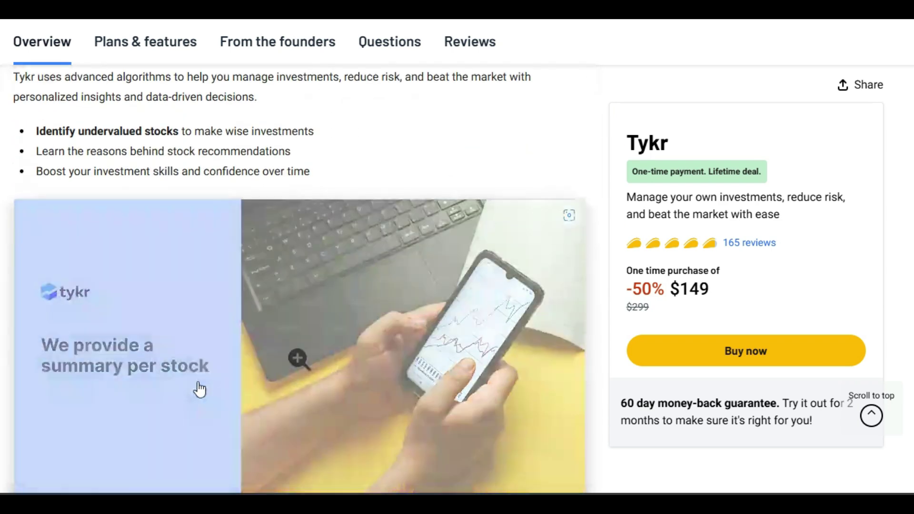
scroll(200, 390, down, 6)
drag(12, 280, 247, 303)
drag(43, 377, 400, 378)
scroll(173, 404, down, 7)
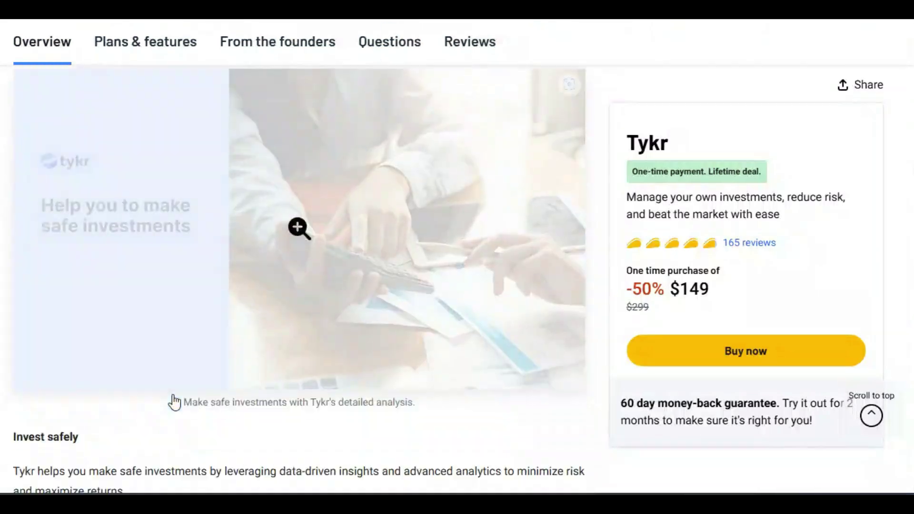
- Highlight the "Invest safely" heading and read the description and bullet points below it
scroll(174, 401, down, 5)
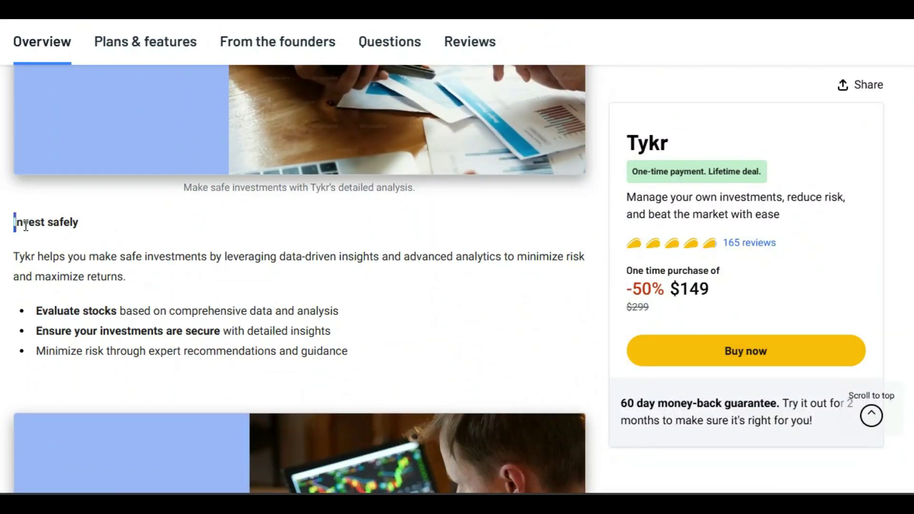
drag(25, 225, 113, 243)
click(106, 312)
scroll(94, 325, down, 2)
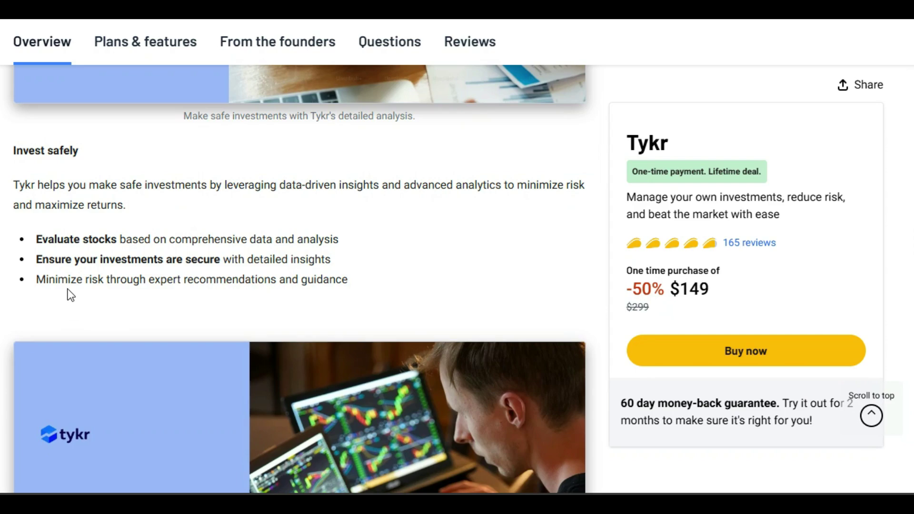
- Highlight the "Stock scoring system" heading and read how the overview describes the scoring of stocks
scroll(276, 286, down, 10)
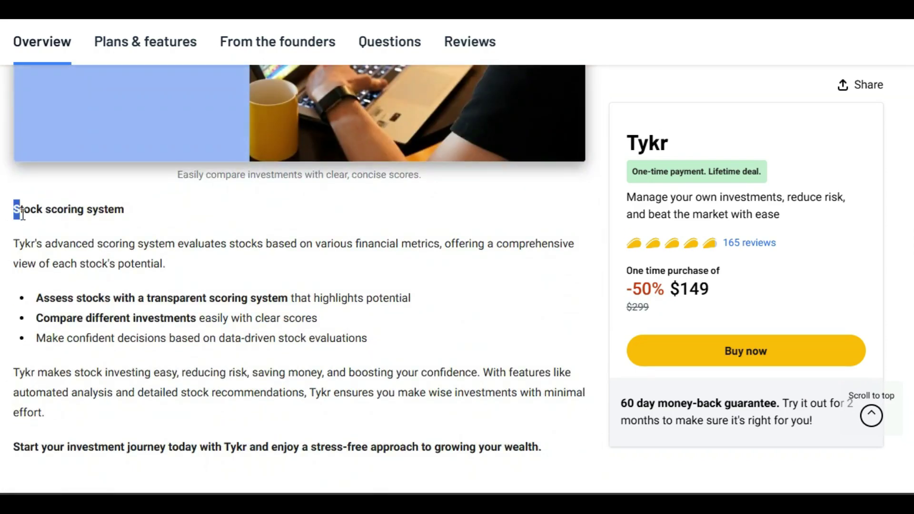
drag(23, 213, 130, 220)
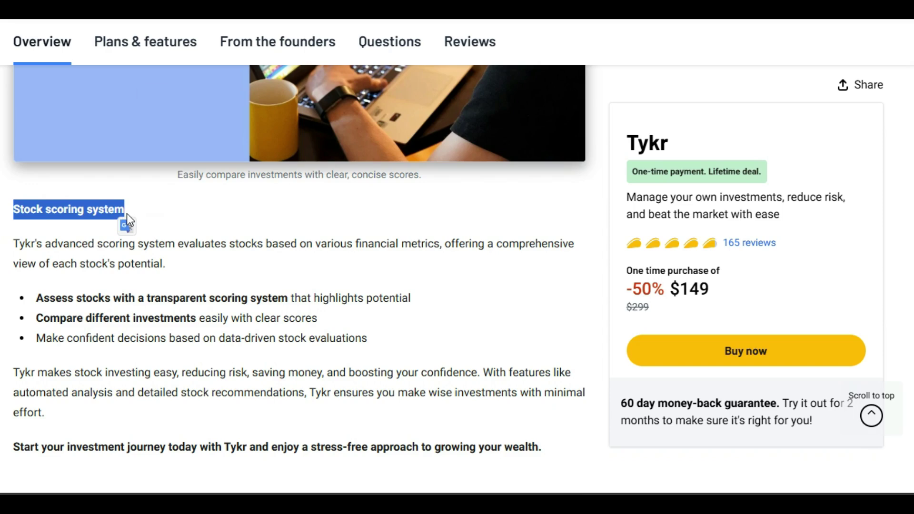
click(110, 260)
scroll(110, 260, down, 1)
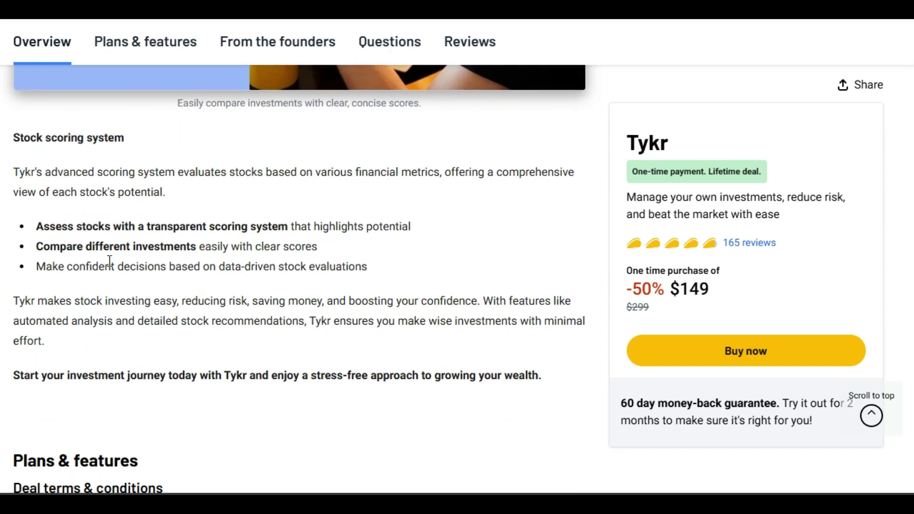
- Examine the deal terms and conditions, the Premium Plan's pricing and its complete list of included features
scroll(76, 268, down, 3)
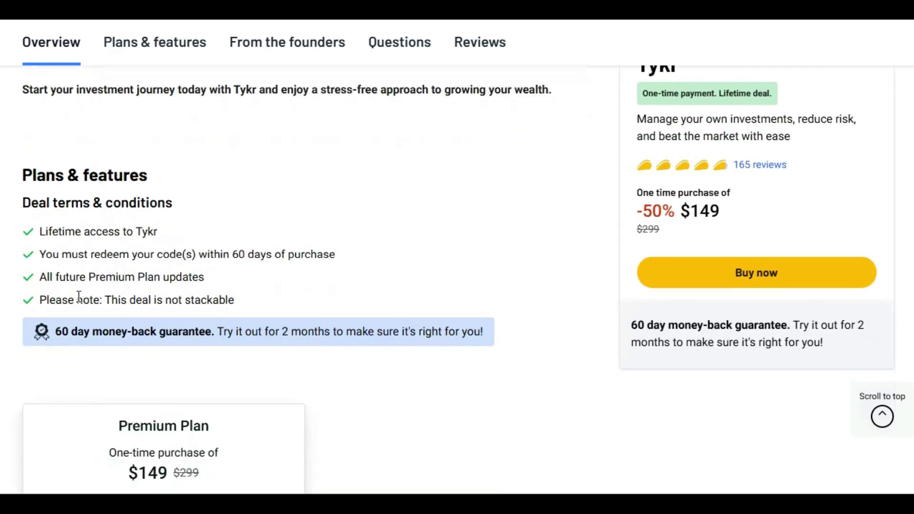
scroll(78, 297, down, 5)
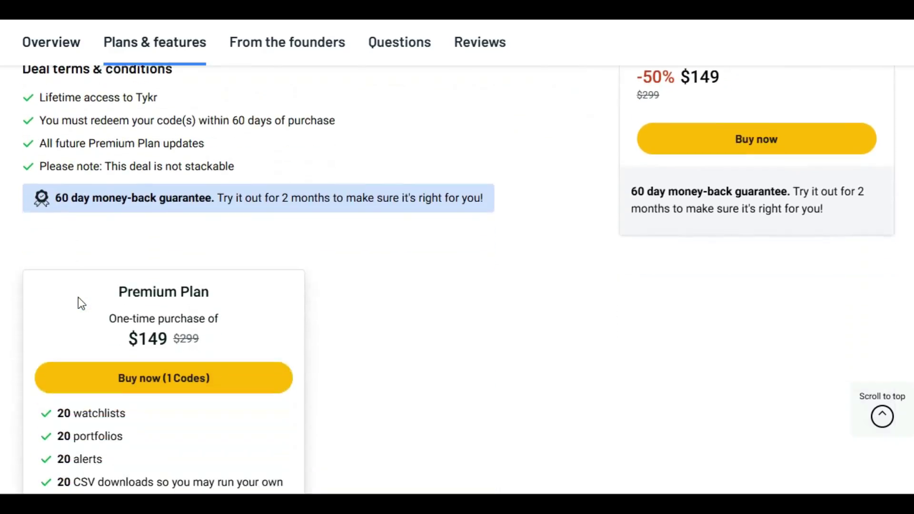
scroll(80, 305, down, 3)
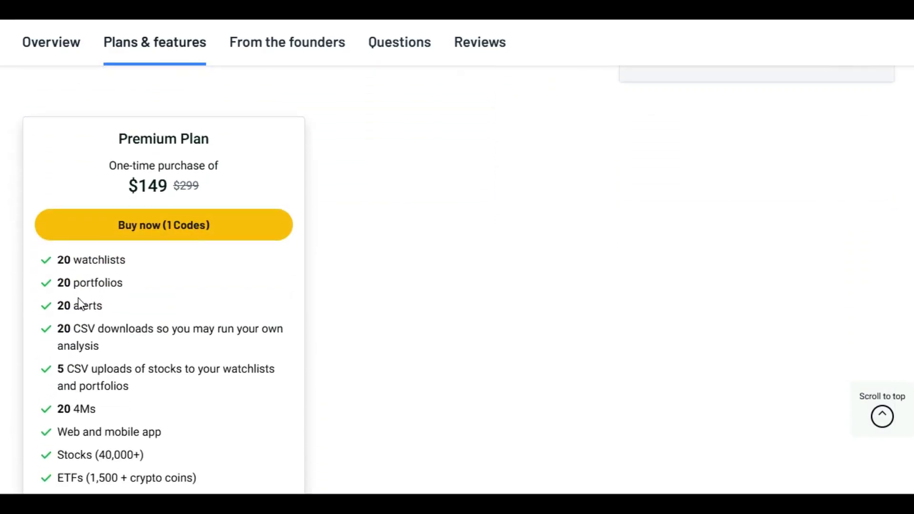
scroll(368, 385, up, 2)
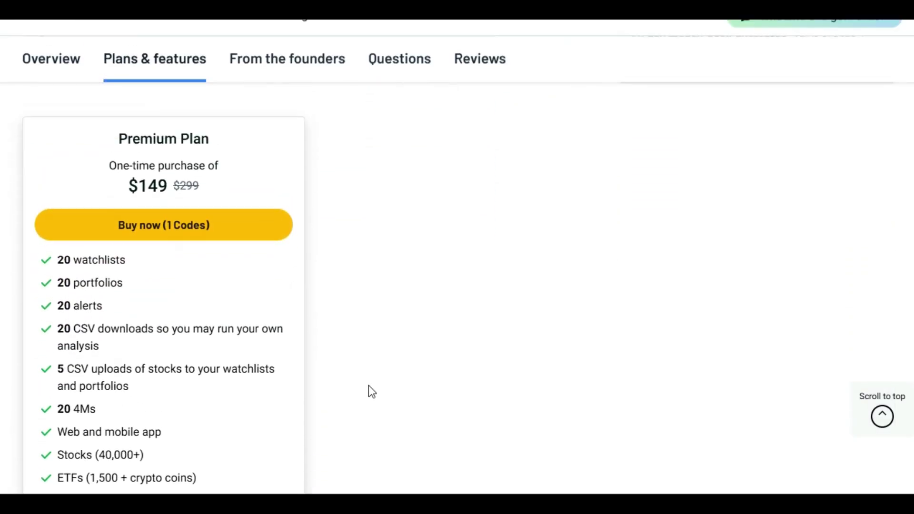
scroll(368, 388, down, 2)
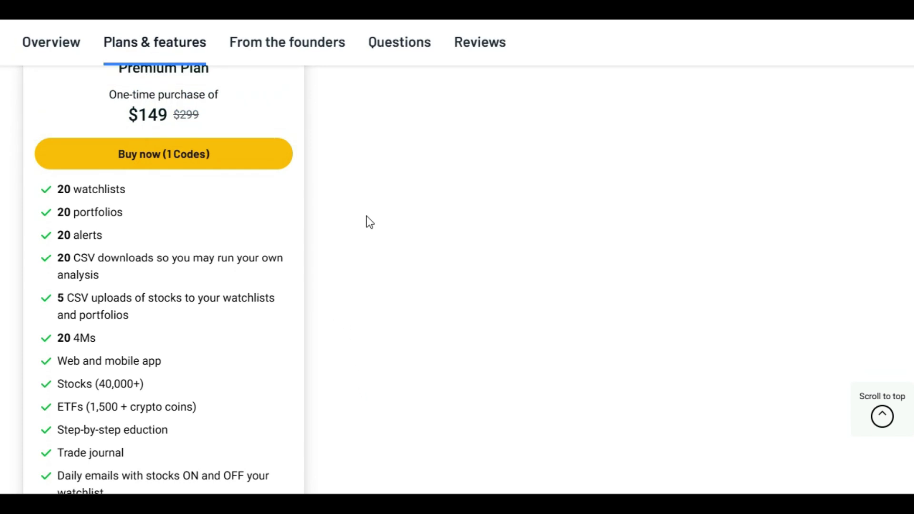
scroll(151, 153, up, 3)
scroll(134, 245, down, 1)
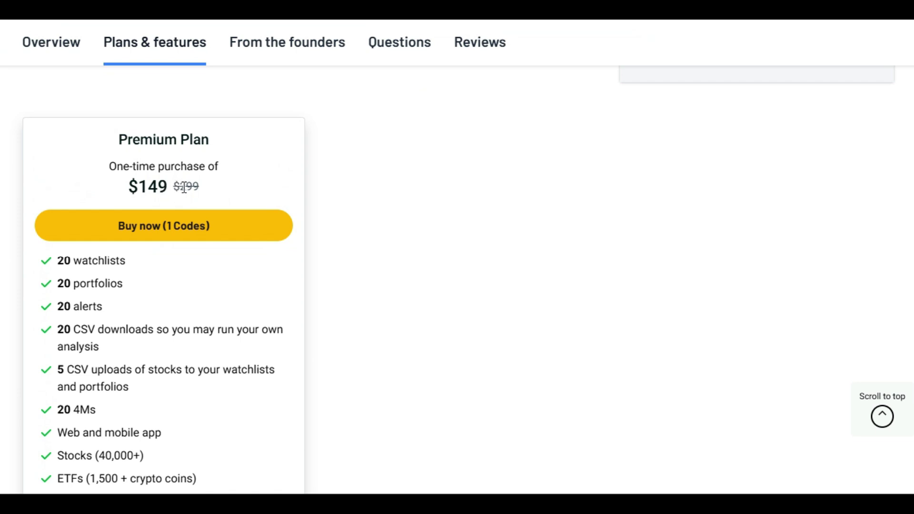
scroll(193, 187, down, 2)
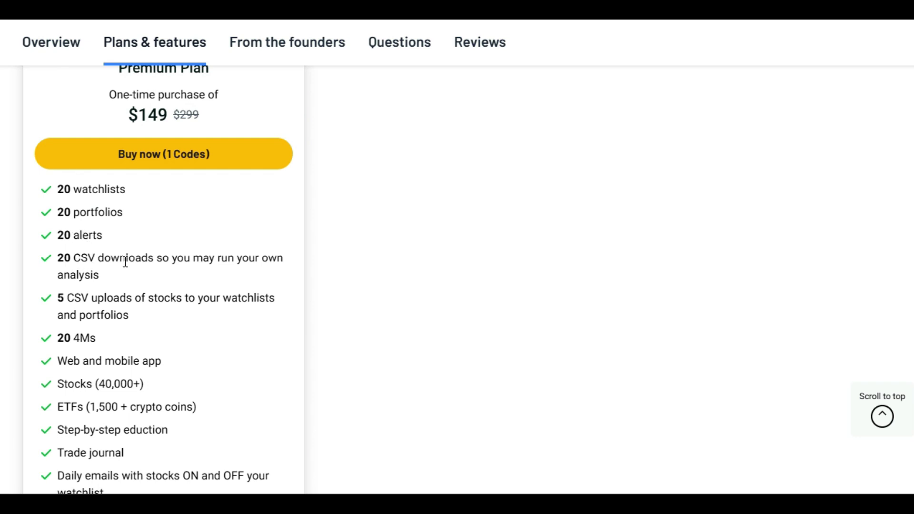
scroll(183, 267, down, 2)
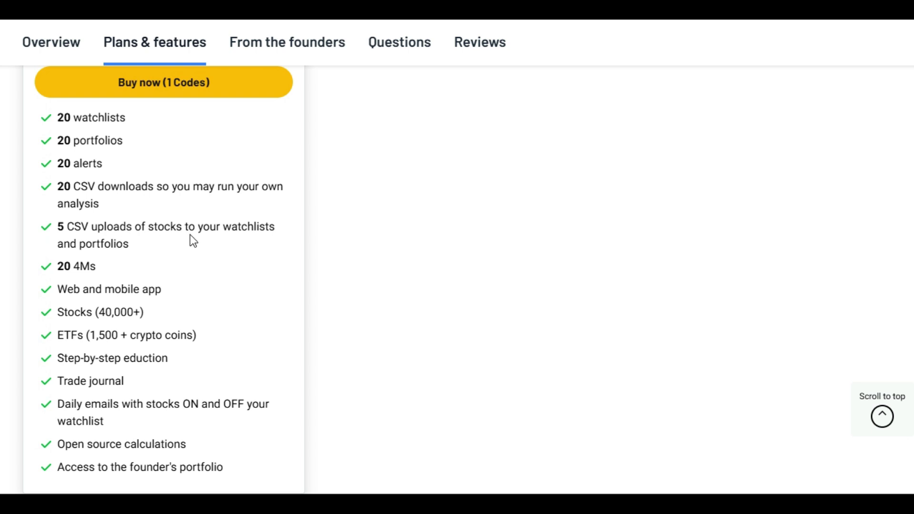
scroll(129, 247, down, 2)
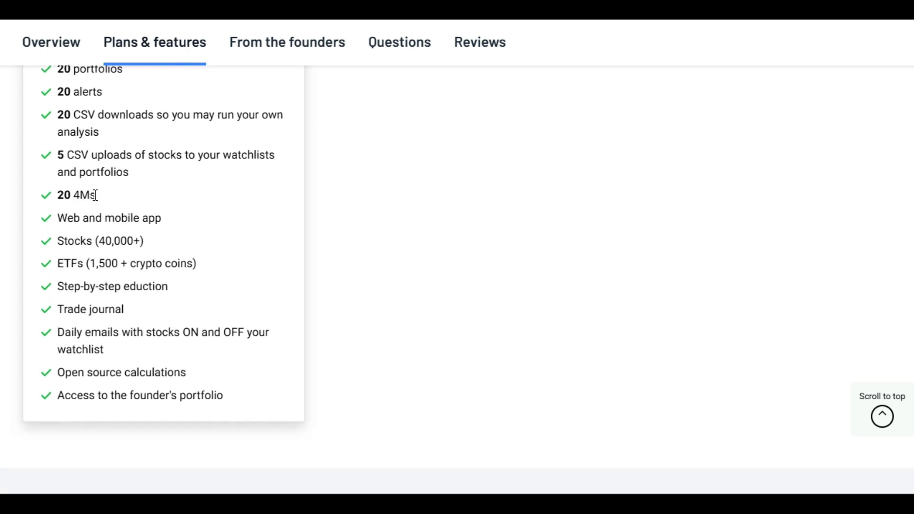
scroll(88, 211, down, 2)
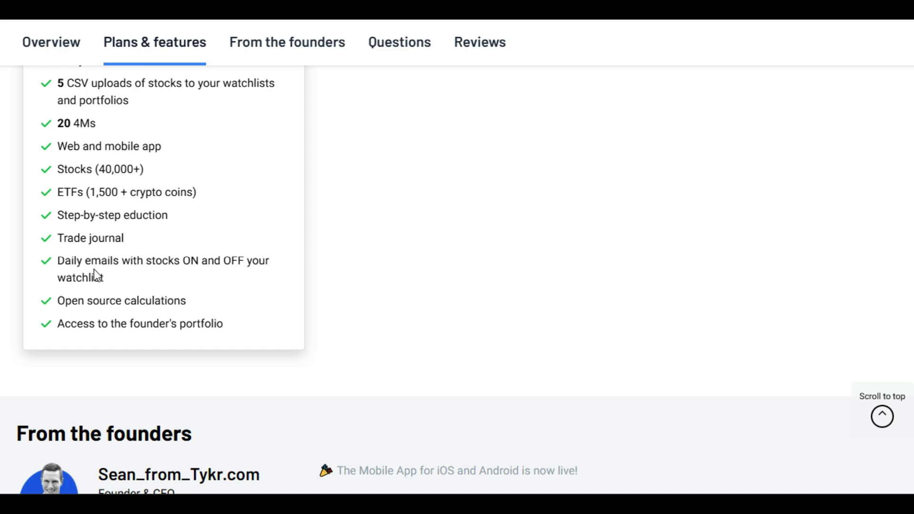
scroll(92, 274, down, 2)
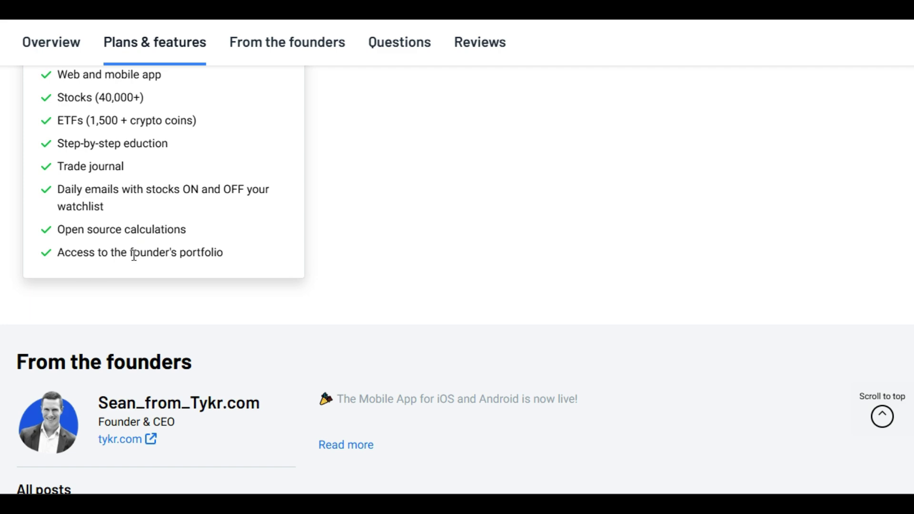
- Expand the founders' post about the mobile app, and read the first customer review with the founder team's reply
scroll(273, 287, down, 5)
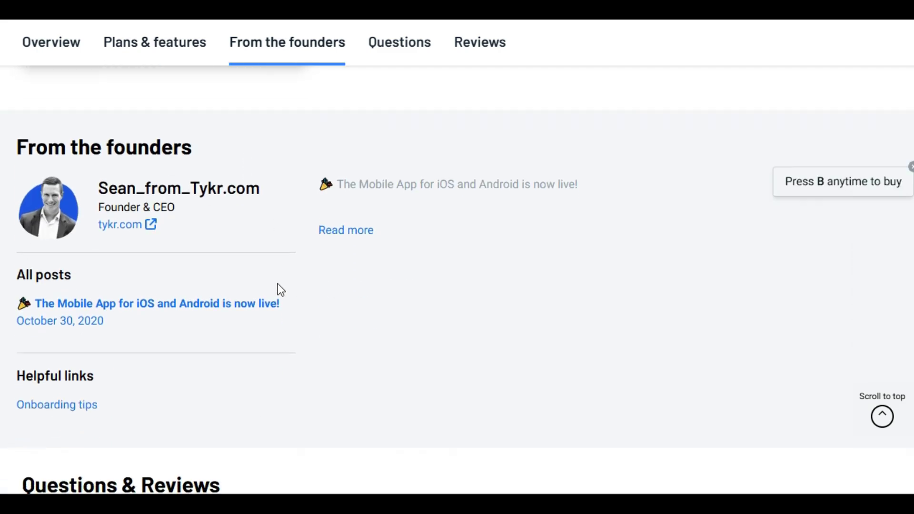
click(347, 233)
scroll(347, 242, down, 4)
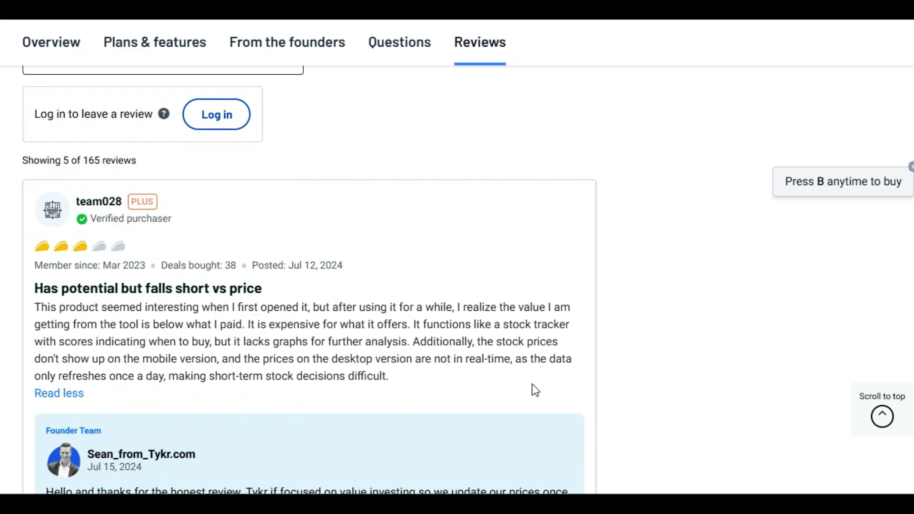
scroll(531, 384, down, 5)
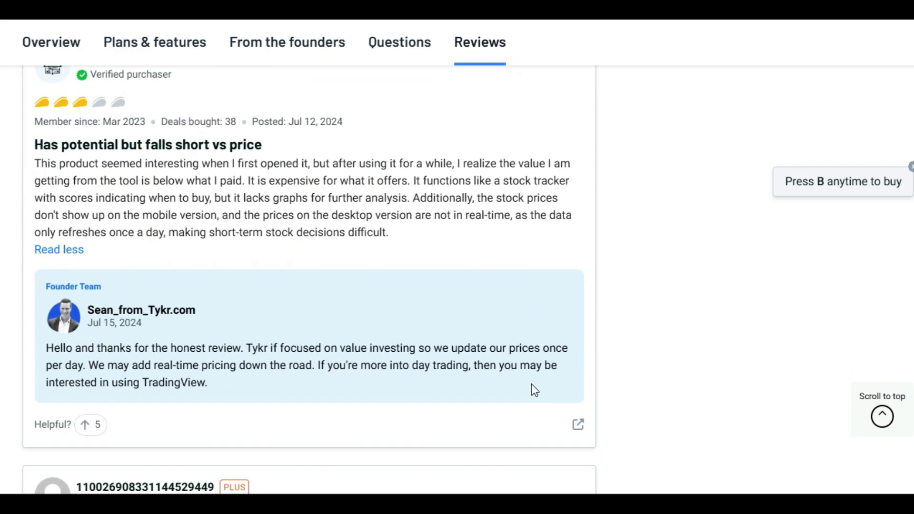
- Read the remaining customer reviews on the Tykr deal page down to the end of the list
scroll(530, 385, down, 8)
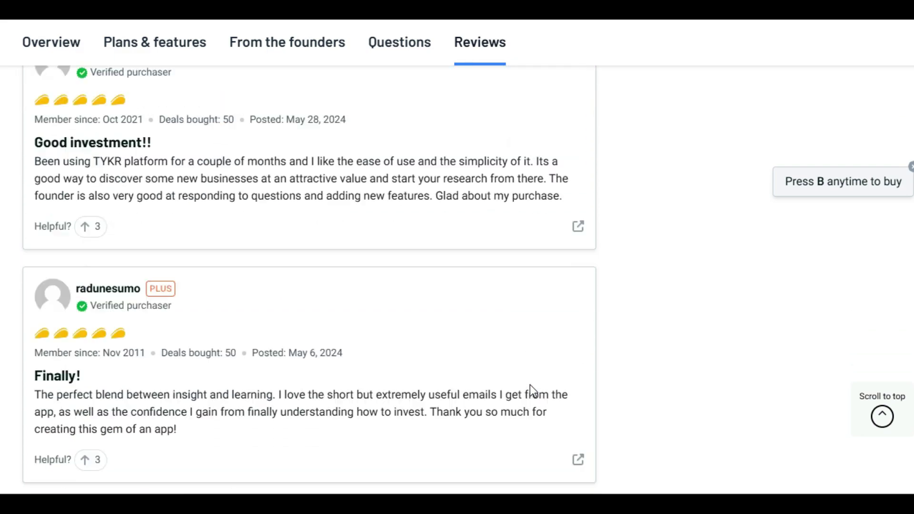
scroll(530, 386, down, 11)
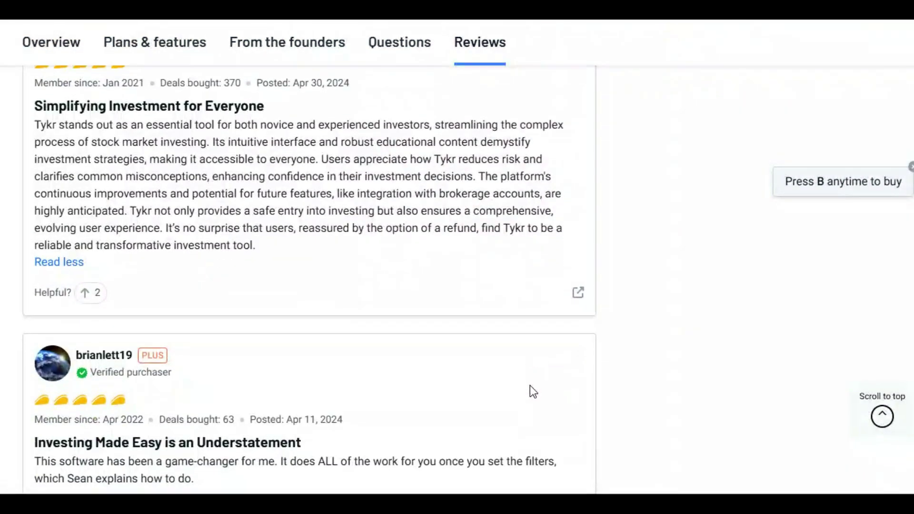
scroll(530, 384, down, 7)
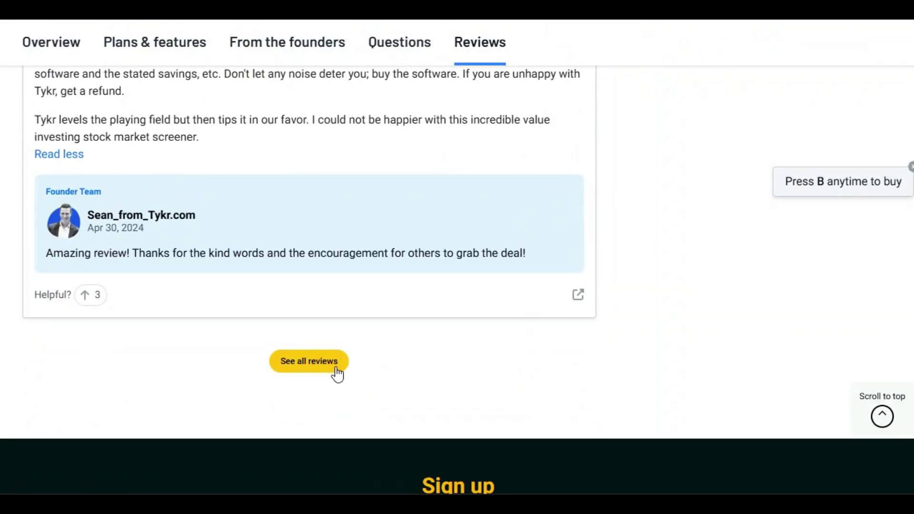
- Open the page with all Tykr reviews and examine its review summary, overall rating and taco ratings breakdown
click(337, 370)
scroll(716, 343, down, 6)
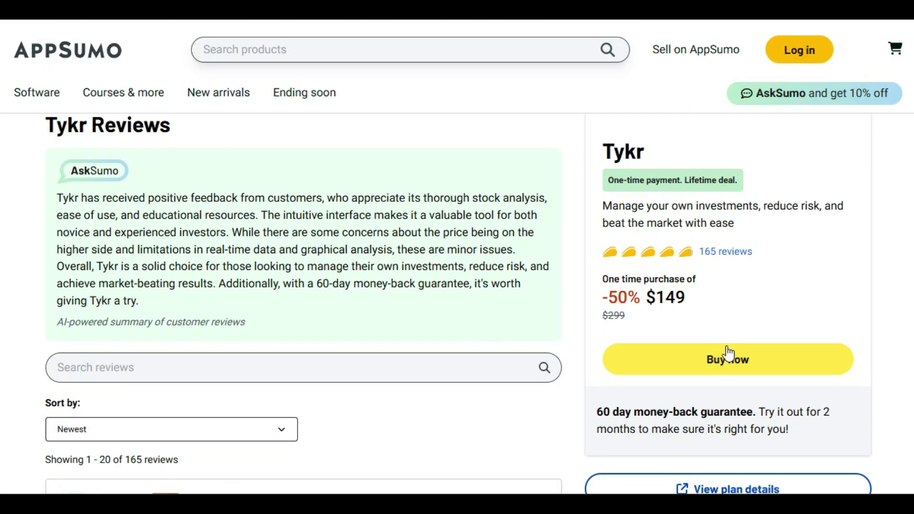
scroll(714, 344, down, 4)
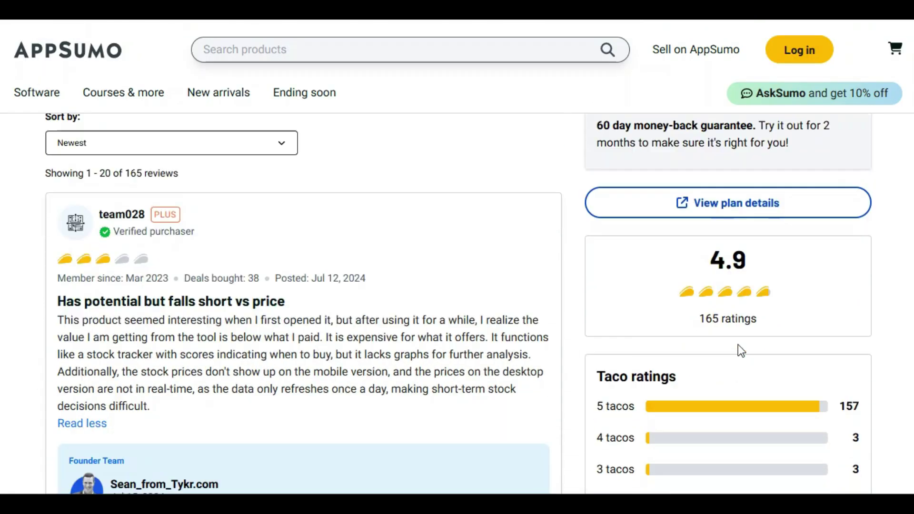
scroll(736, 293, down, 6)
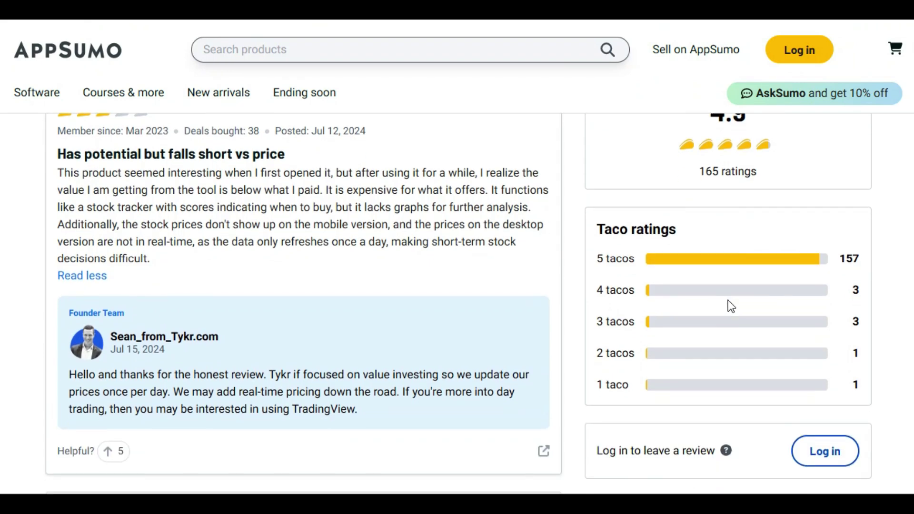
scroll(726, 304, down, 7)
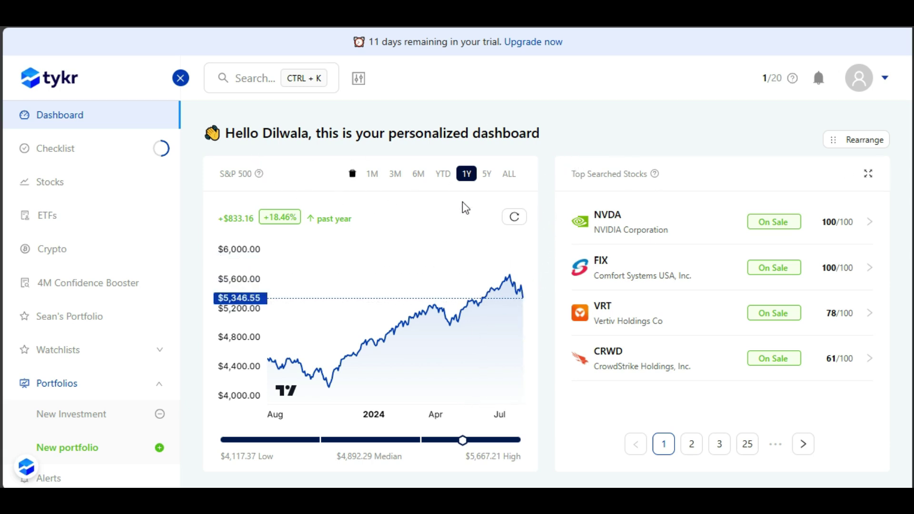
- Switch to the Tykr web app and look over the dashboard's S&P 500 chart, Top Searched Stocks and empty widget
scroll(544, 376, down, 5)
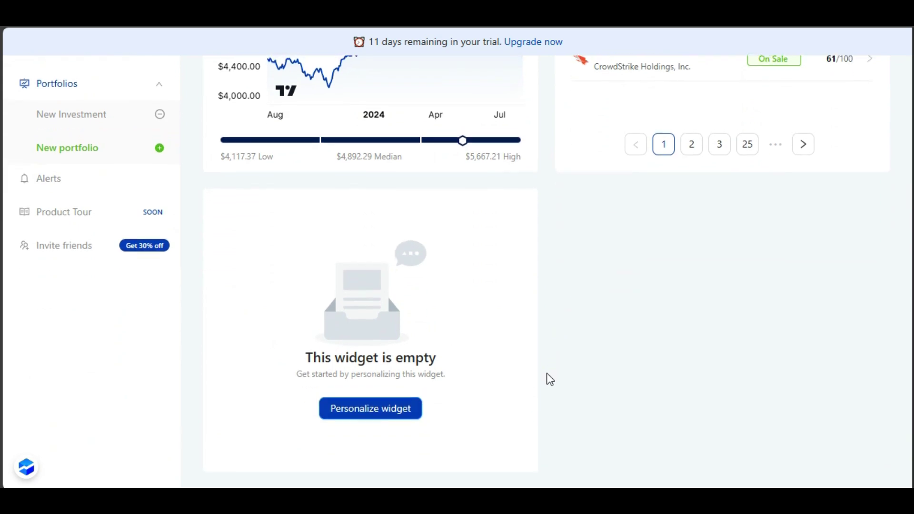
scroll(549, 379, up, 5)
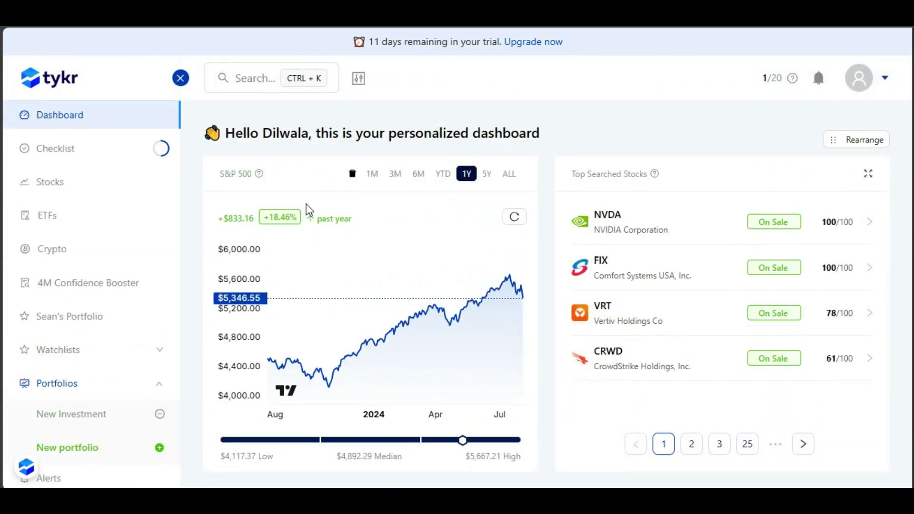
scroll(467, 311, up, 5)
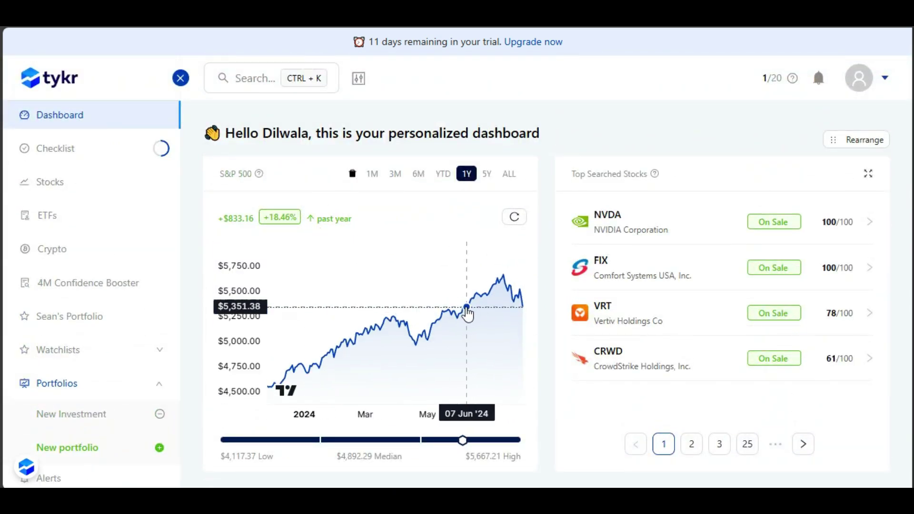
scroll(465, 312, down, 5)
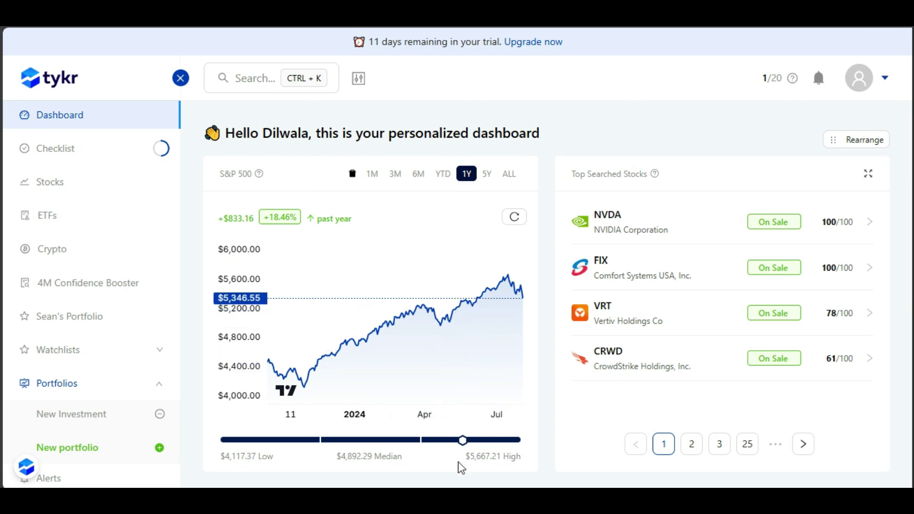
- View the S&P 500 chart for 1M and ALL, and show page 2 of the Top Searched Stocks
click(372, 174)
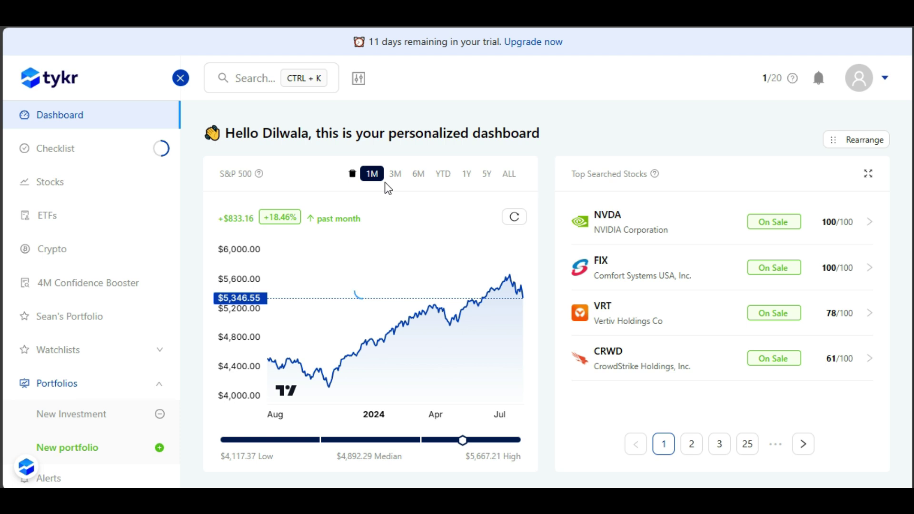
click(509, 174)
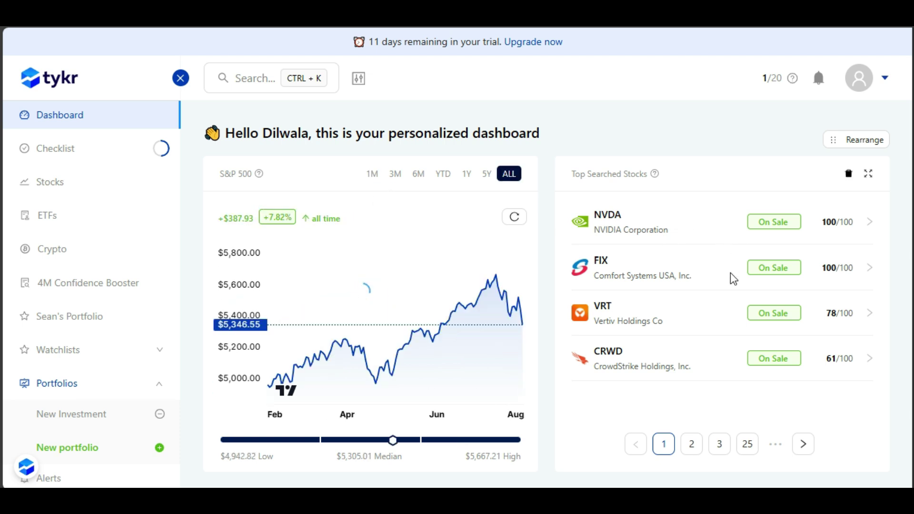
click(696, 445)
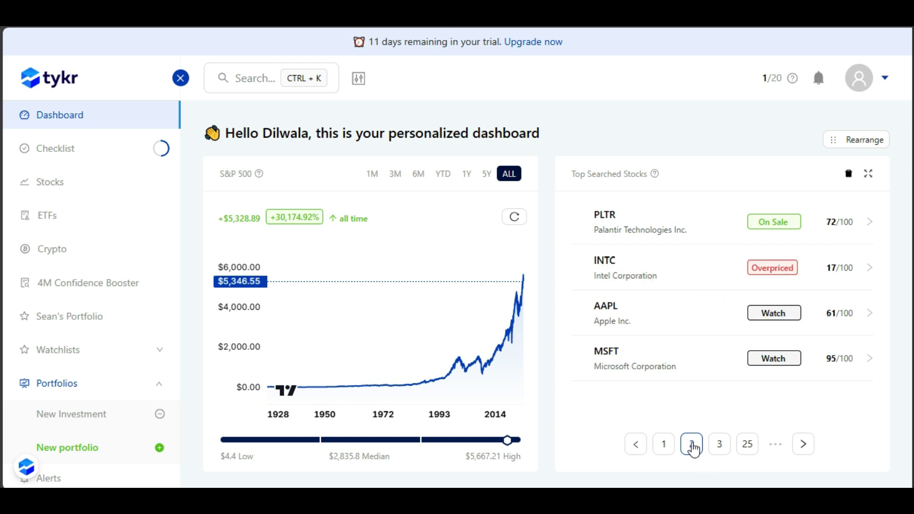
- Personalize the empty dashboard widget with the type "Top Losers - Stocks" and save it
scroll(677, 410, down, 3)
scroll(671, 407, down, 3)
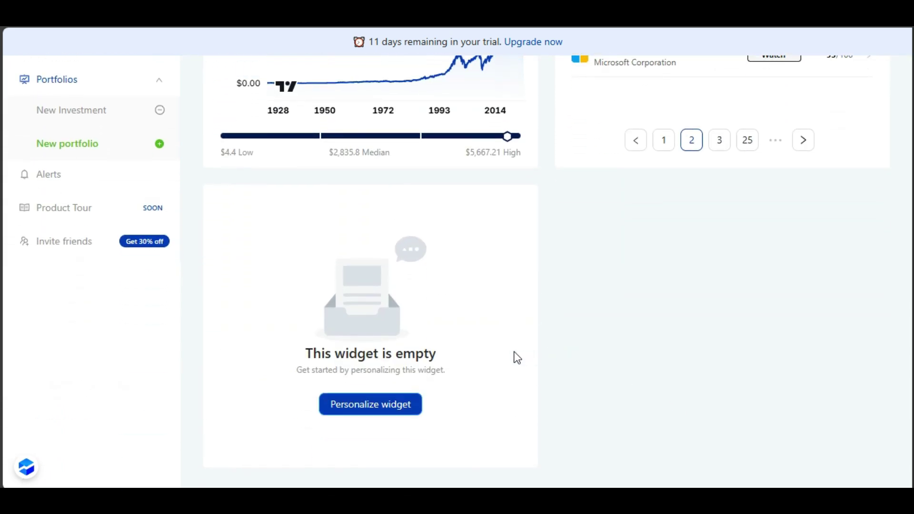
click(389, 407)
click(277, 258)
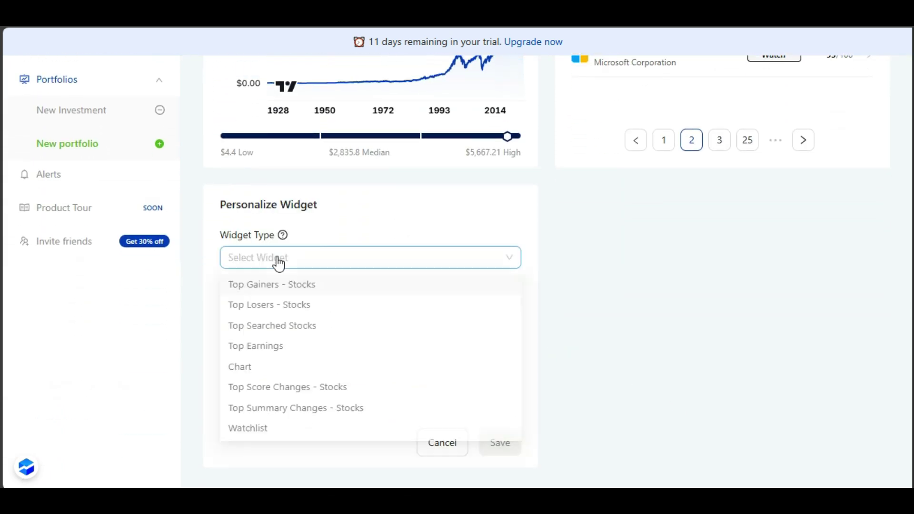
click(284, 315)
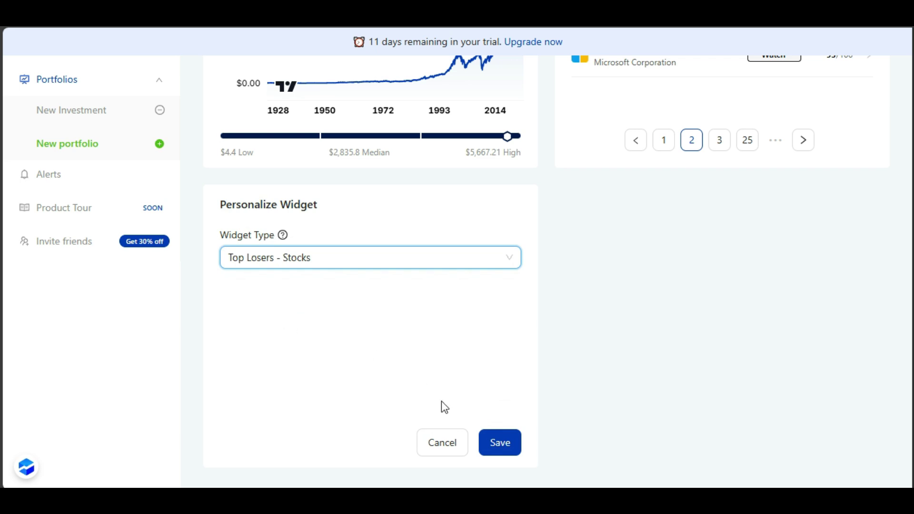
click(505, 448)
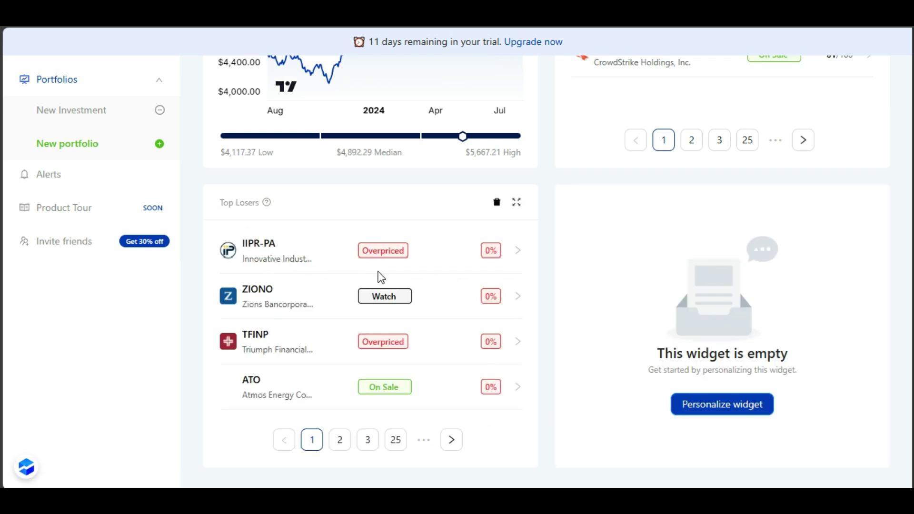
click(722, 404)
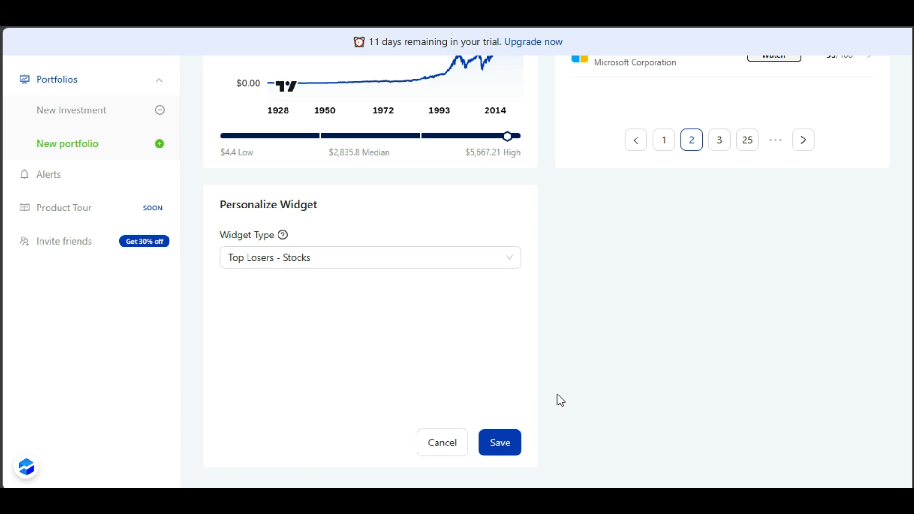
click(500, 443)
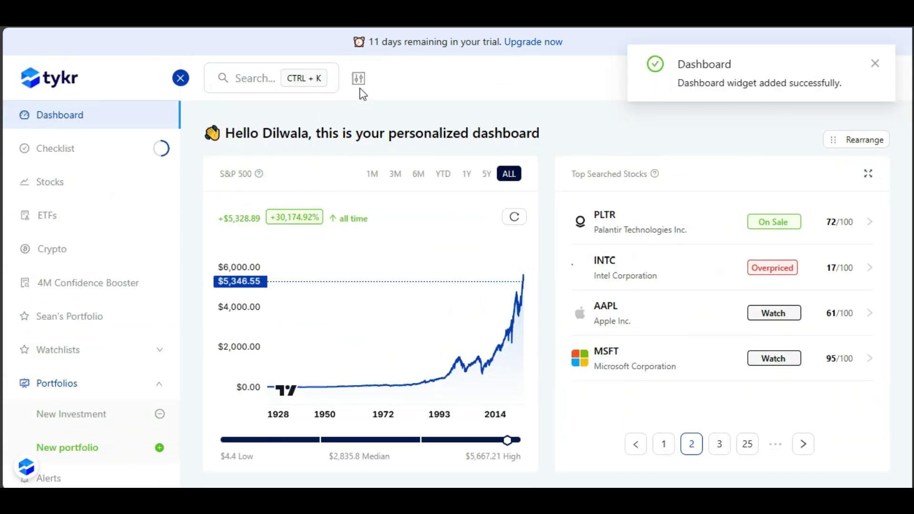
- Open the advanced stock search and inspect its Industry, Sector, Country, Score, Summary, MOS and Stock exchange filter options
click(360, 80)
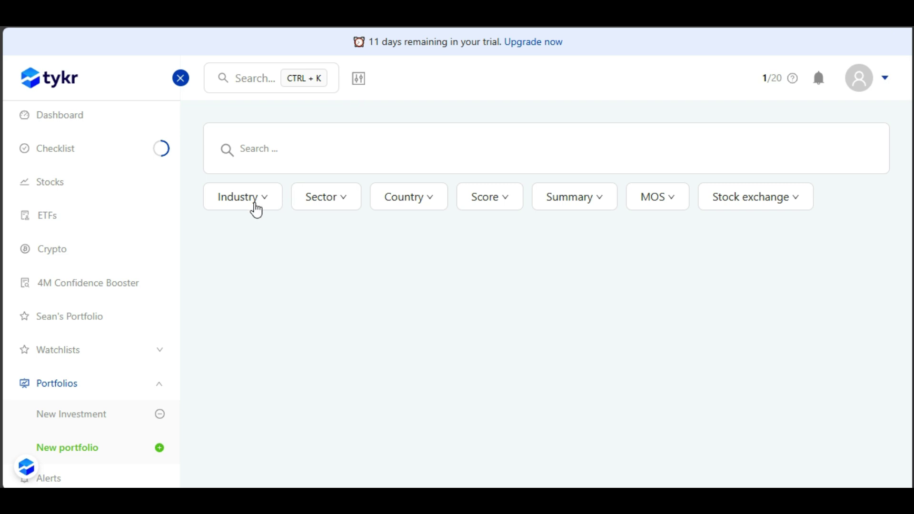
click(256, 205)
click(352, 205)
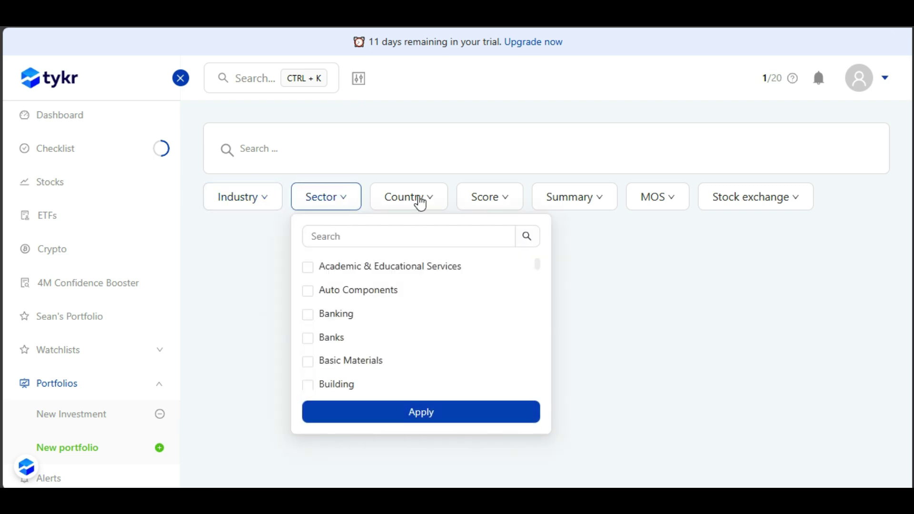
click(420, 202)
click(516, 197)
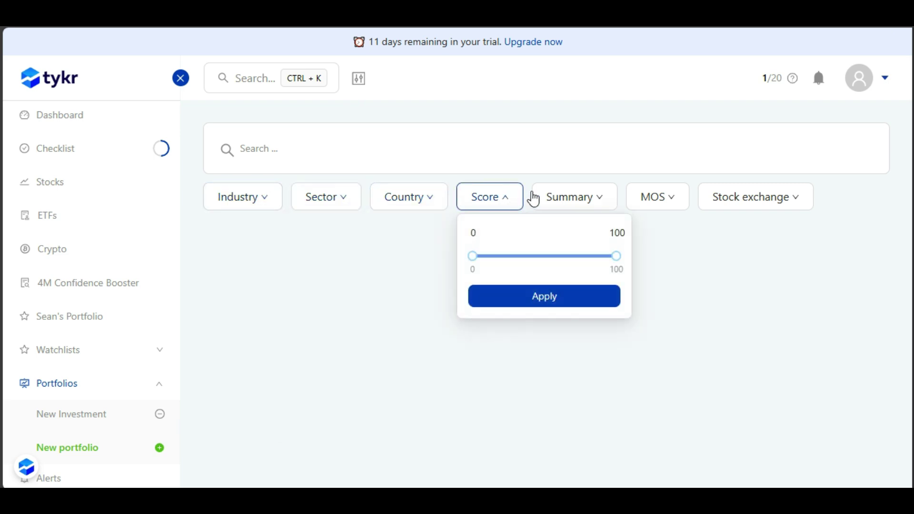
click(581, 203)
click(649, 207)
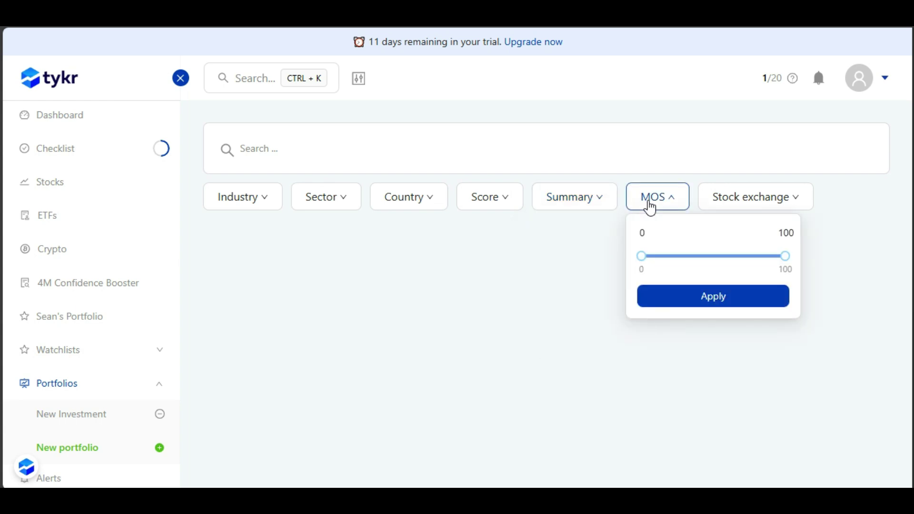
click(734, 206)
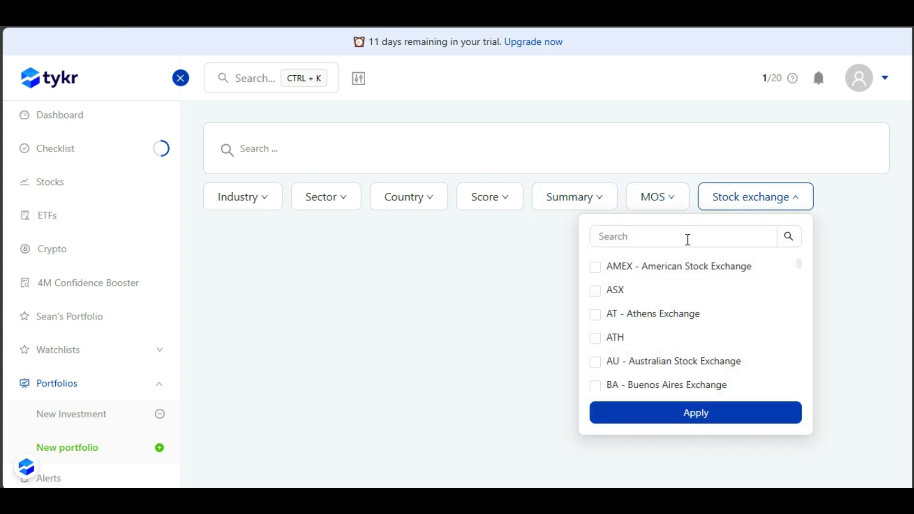
scroll(573, 280, down, 2)
scroll(574, 281, up, 1)
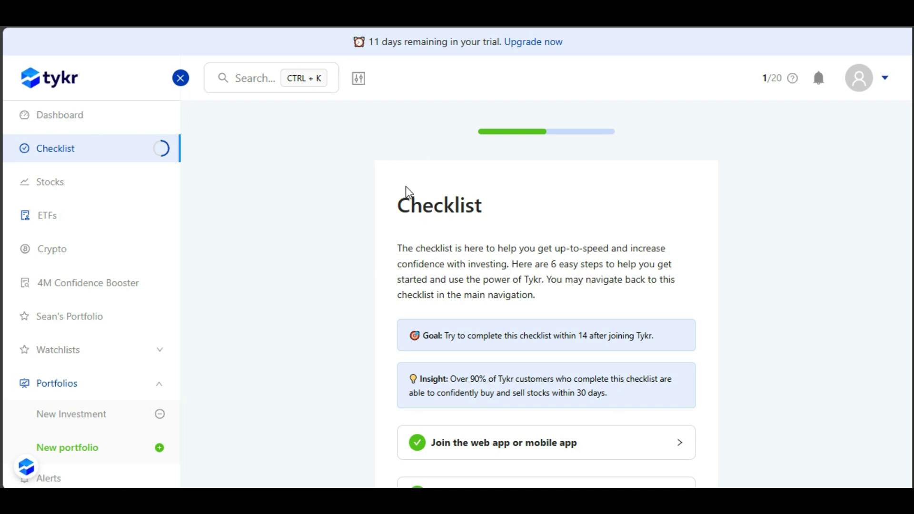
- On the Checklist page, expand and read the items on joining the app, creating the first watchlist and completing the education modules
scroll(663, 216, down, 5)
click(663, 216)
scroll(665, 219, down, 1)
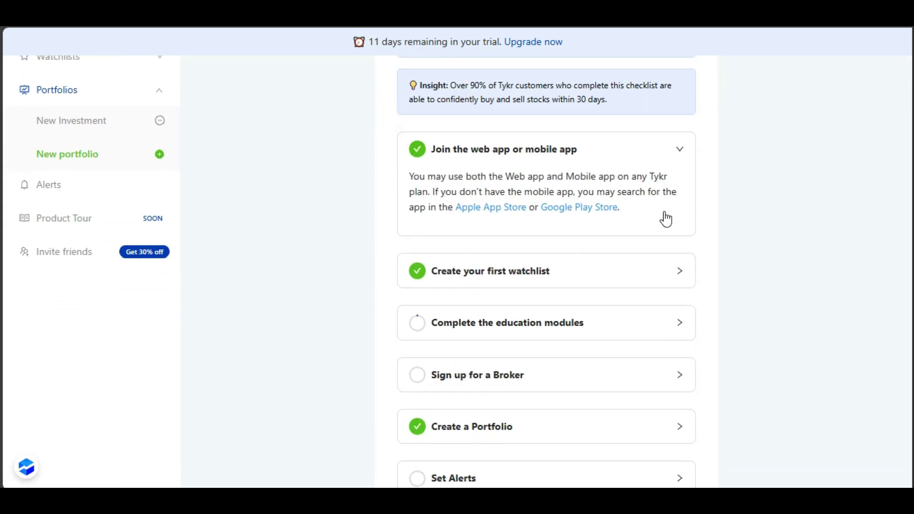
click(522, 271)
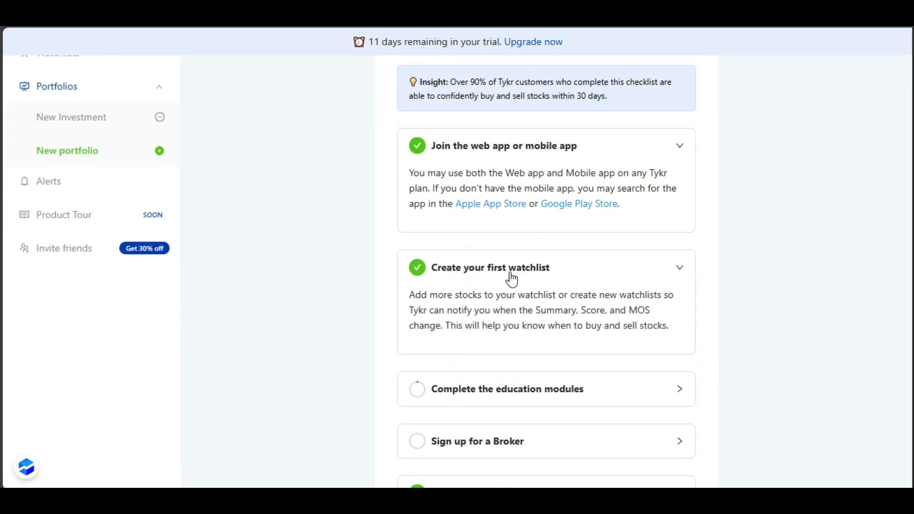
scroll(587, 281, down, 2)
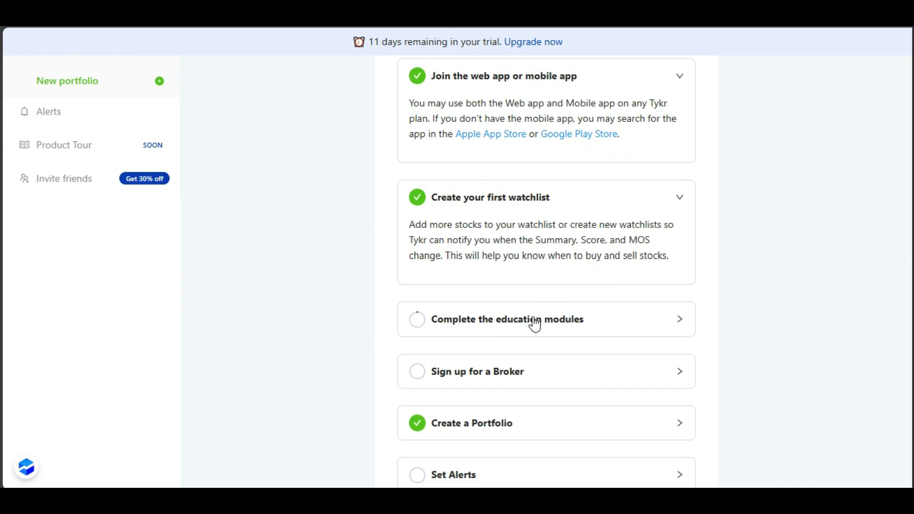
click(535, 325)
scroll(450, 324, down, 3)
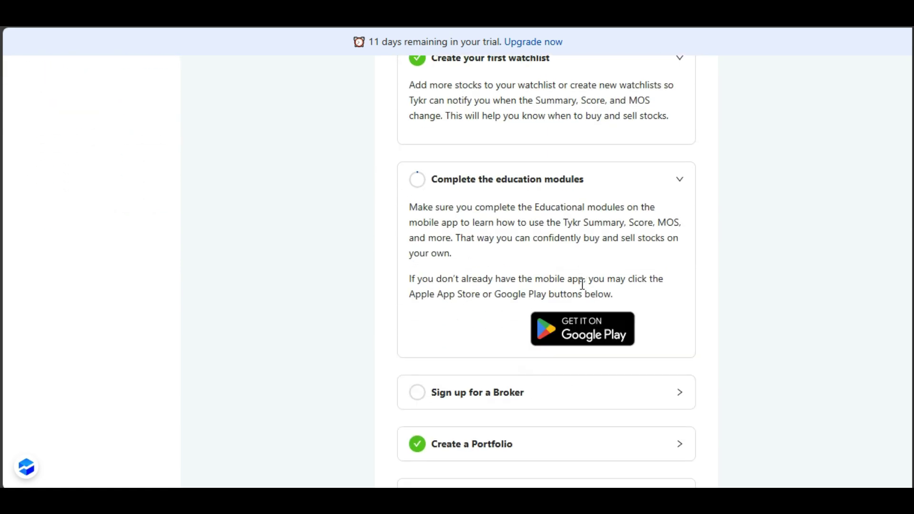
- Expand the "Sign up for a Broker" checklist item and view the list of selectable brokers
click(493, 405)
scroll(493, 407, down, 3)
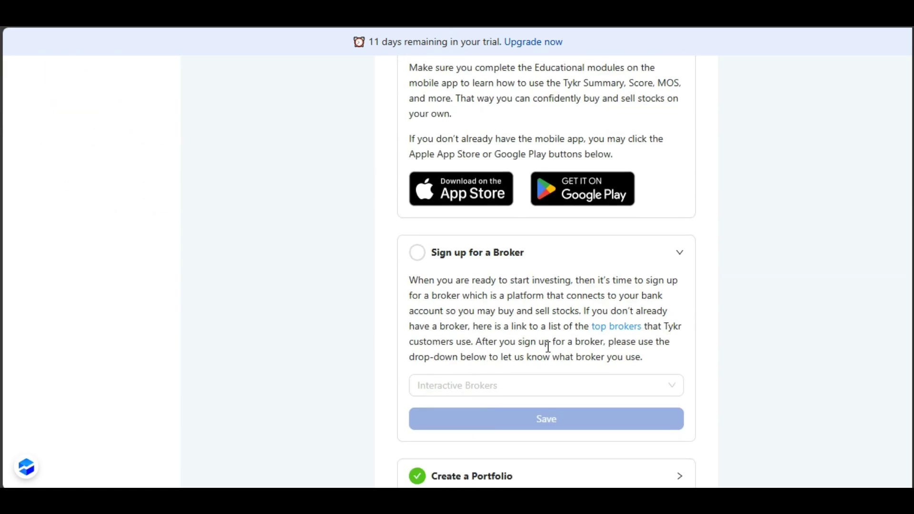
scroll(547, 347, down, 2)
click(500, 271)
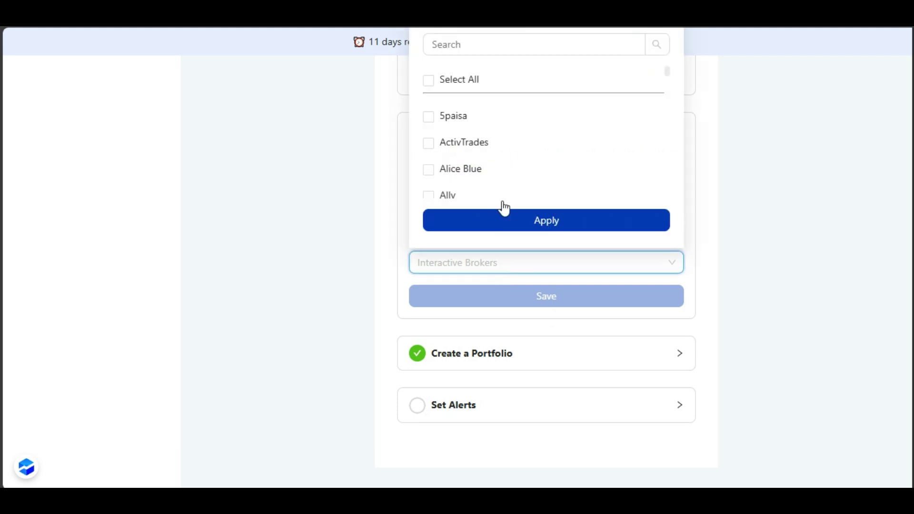
click(676, 264)
- Expand the "Create a Portfolio" and "Set Alerts" checklist items and read their descriptions
click(480, 354)
scroll(471, 361, down, 2)
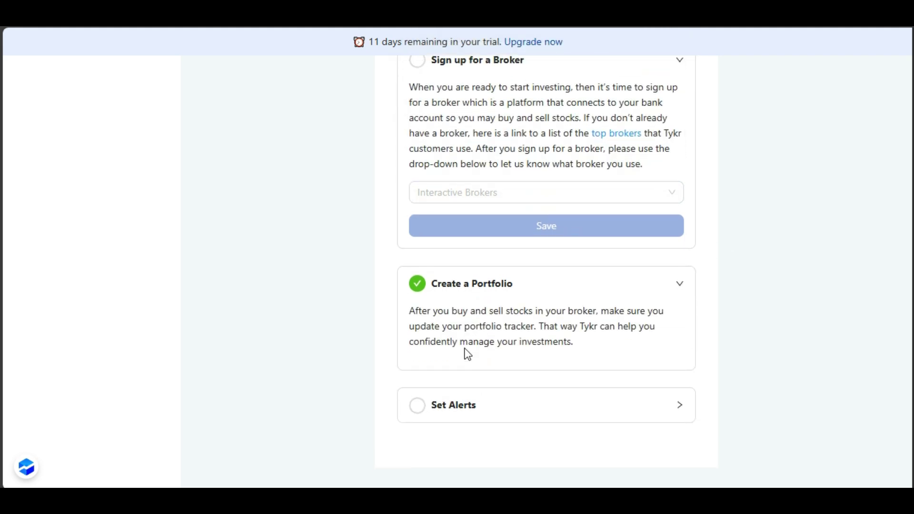
click(546, 407)
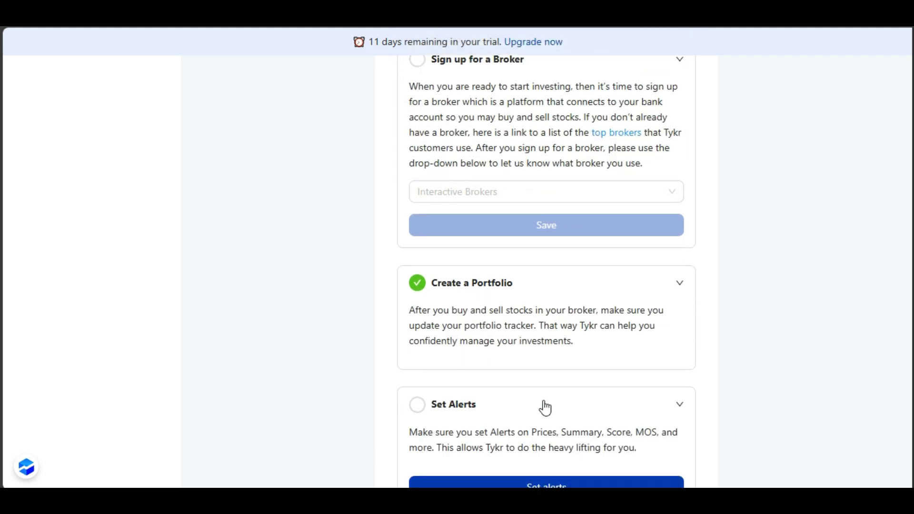
scroll(543, 406, down, 2)
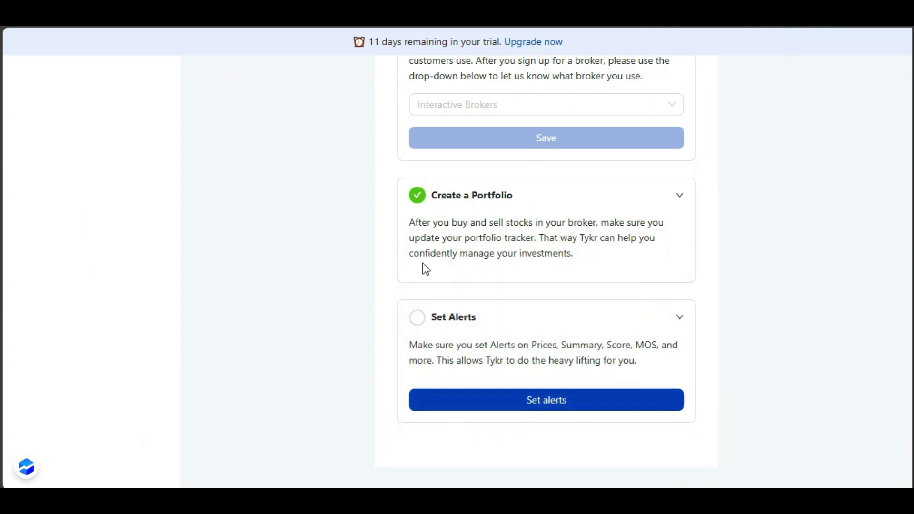
- Leave the checklist and browse the Stocks, ETFs and Crypto listings
scroll(424, 276, up, 6)
scroll(423, 288, up, 10)
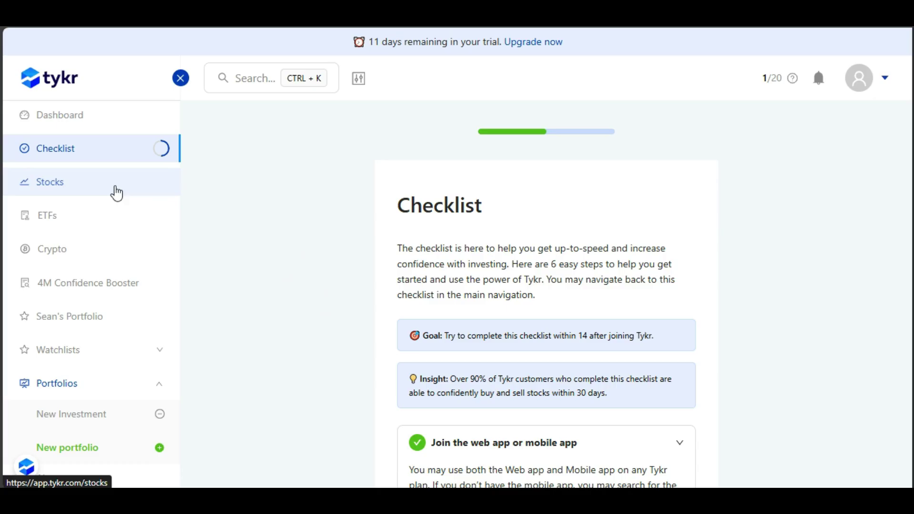
click(114, 193)
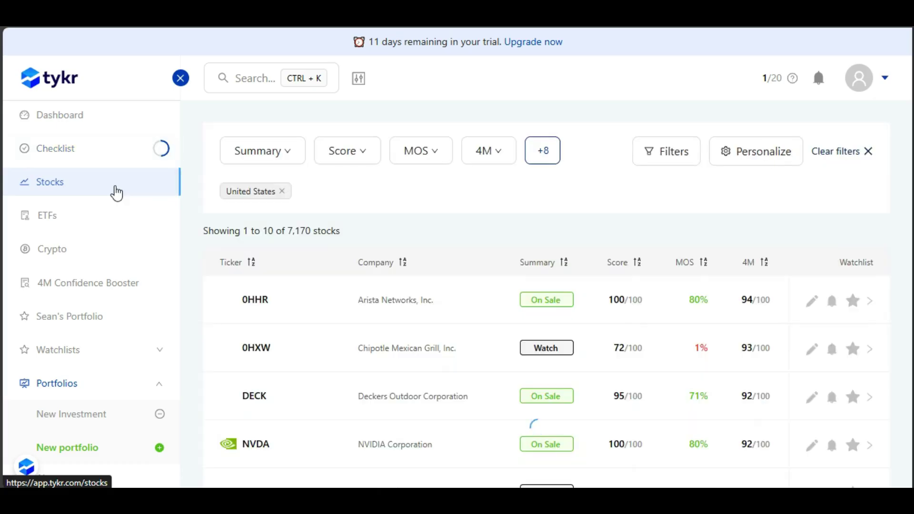
click(98, 215)
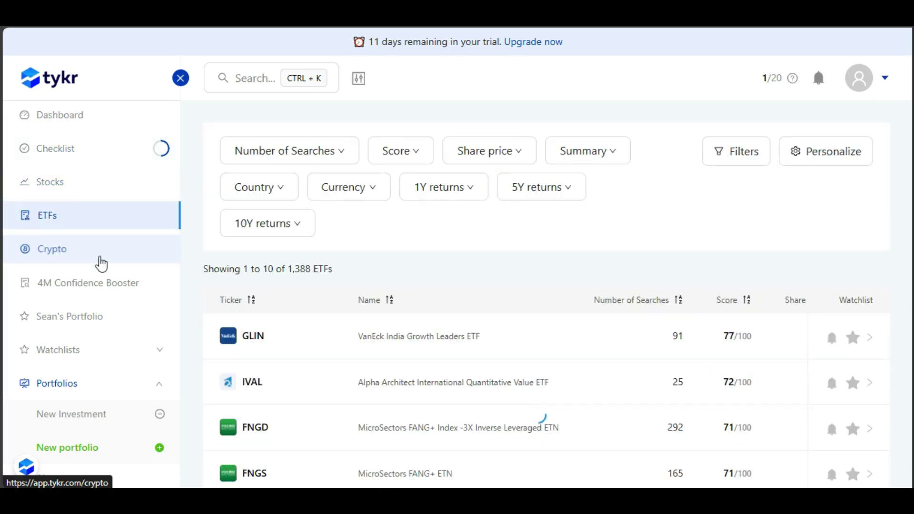
click(63, 260)
scroll(282, 348, down, 2)
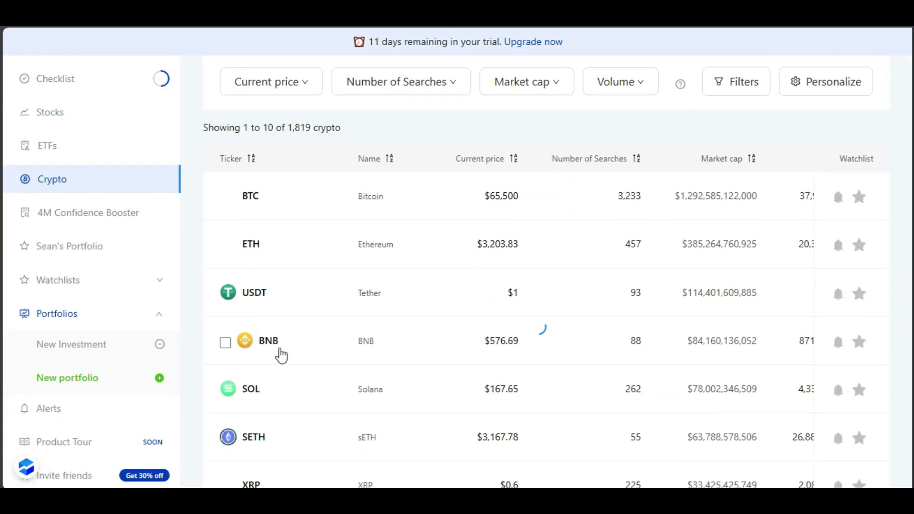
scroll(257, 404, up, 2)
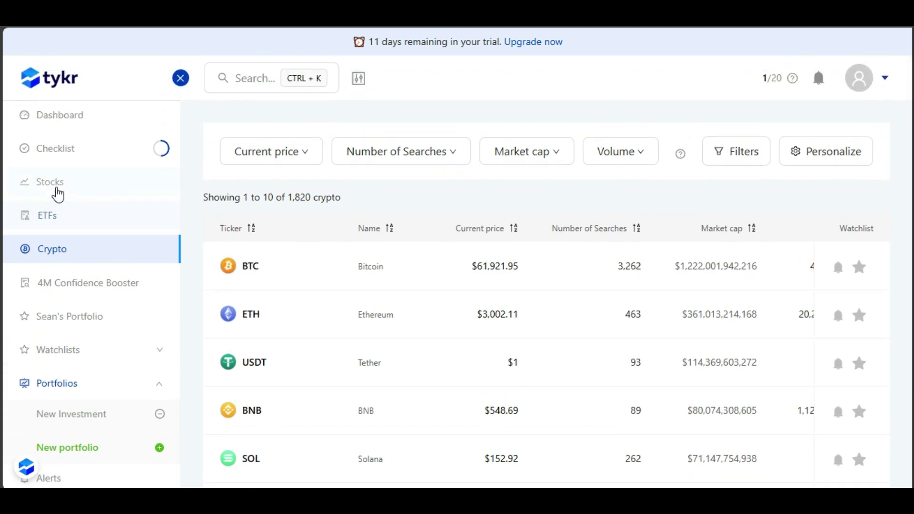
- Return to the Stocks listing and expand the hidden filters above the stock table
click(56, 190)
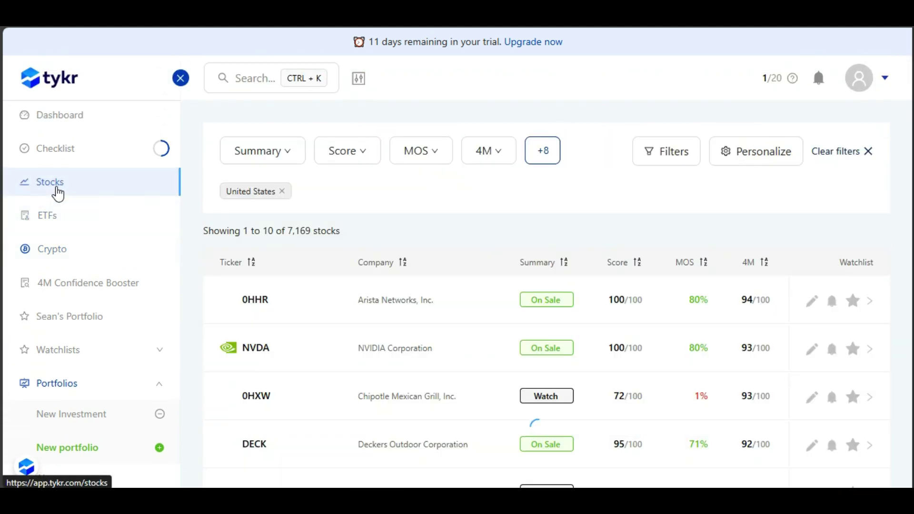
scroll(612, 361, down, 2)
scroll(479, 197, up, 2)
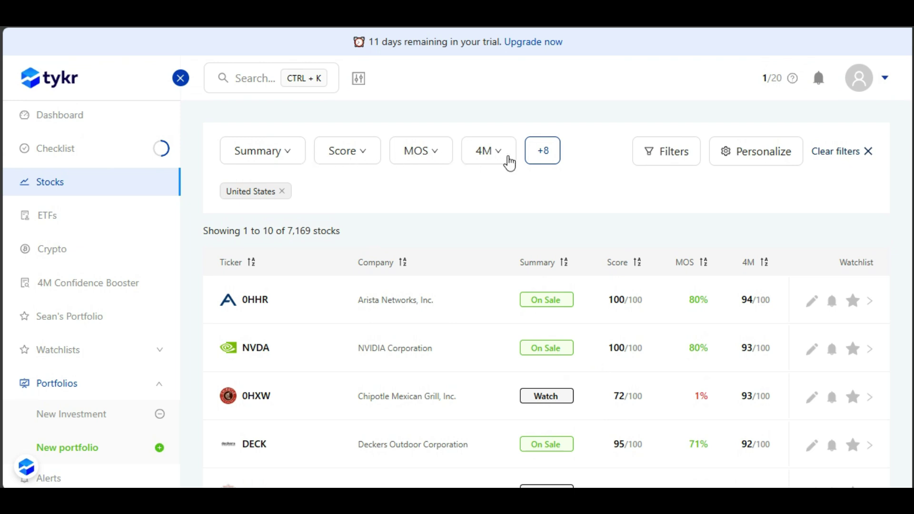
click(542, 151)
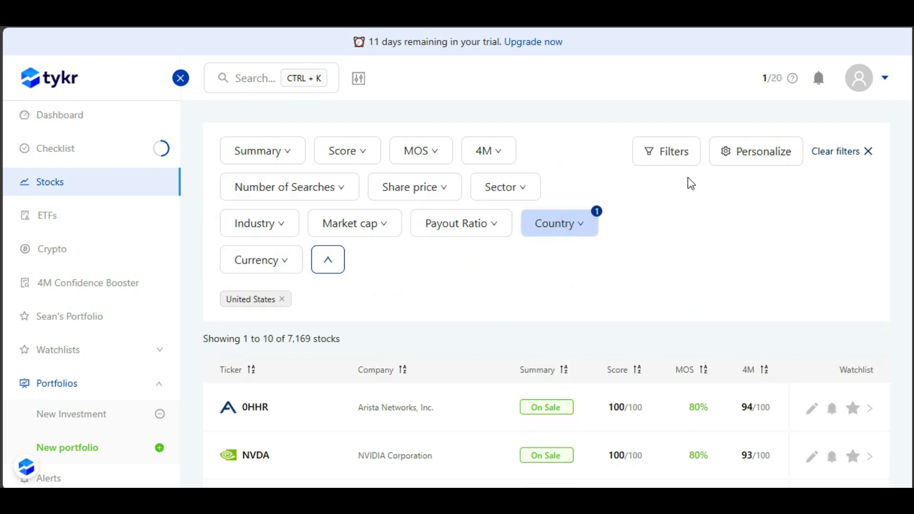
- Personalize the stock table by deselecting and reselecting the MOS and 4M columns, and apply the resulting column arrangement
click(736, 153)
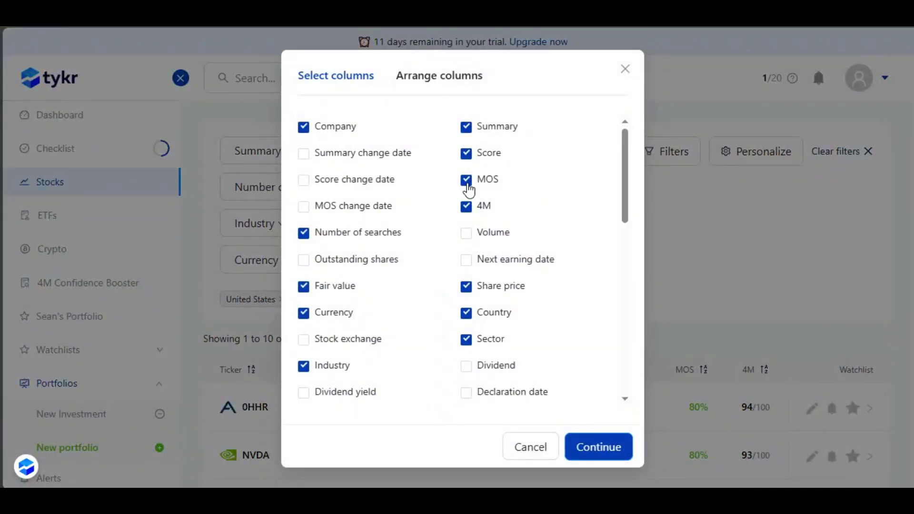
click(466, 180)
click(466, 206)
click(466, 180)
click(466, 207)
click(601, 451)
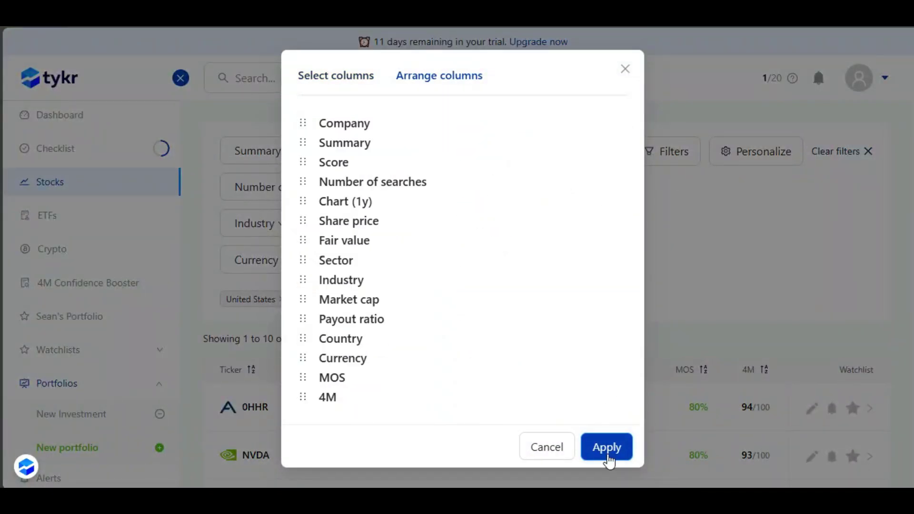
click(606, 447)
- Select the 0HHR and NVDA stocks in the table
scroll(428, 379, down, 2)
click(225, 339)
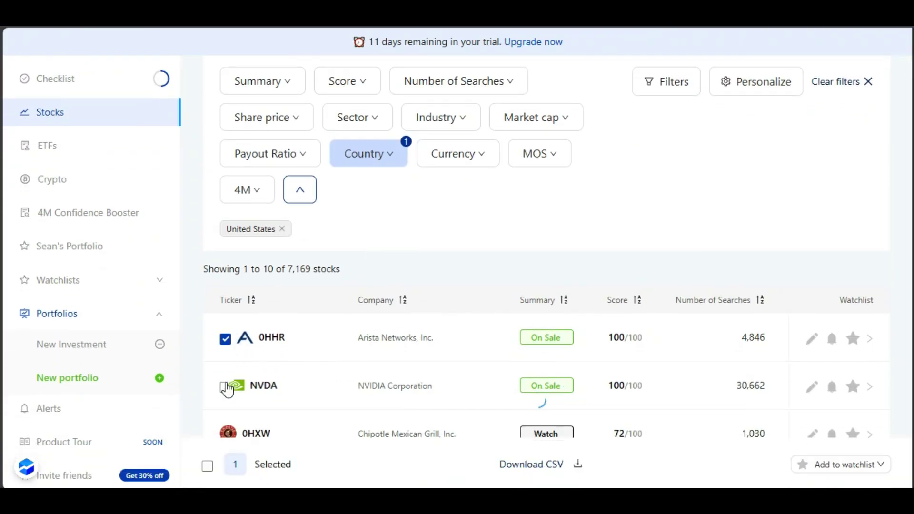
click(225, 387)
- Save a Summary alert for the 0HHR stock and add the stock to the existing watchlist
click(831, 338)
click(457, 242)
click(419, 291)
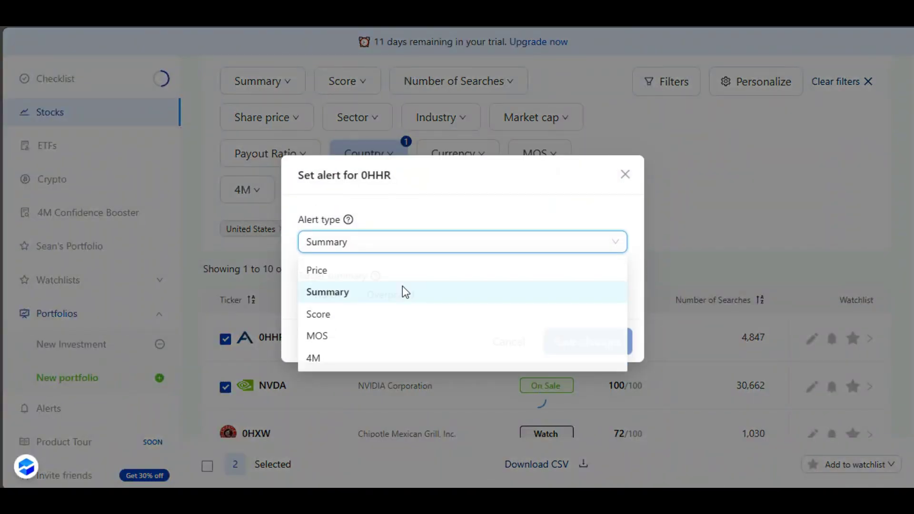
click(303, 294)
click(588, 342)
click(853, 339)
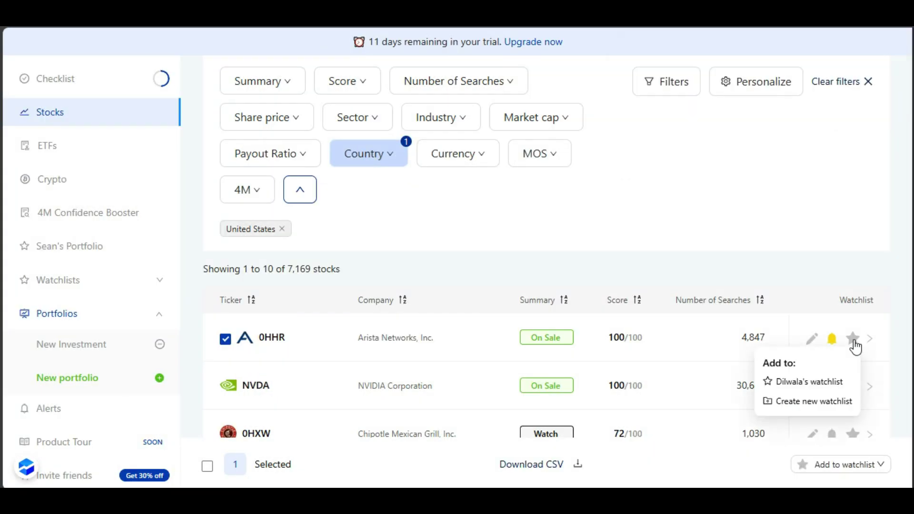
click(815, 389)
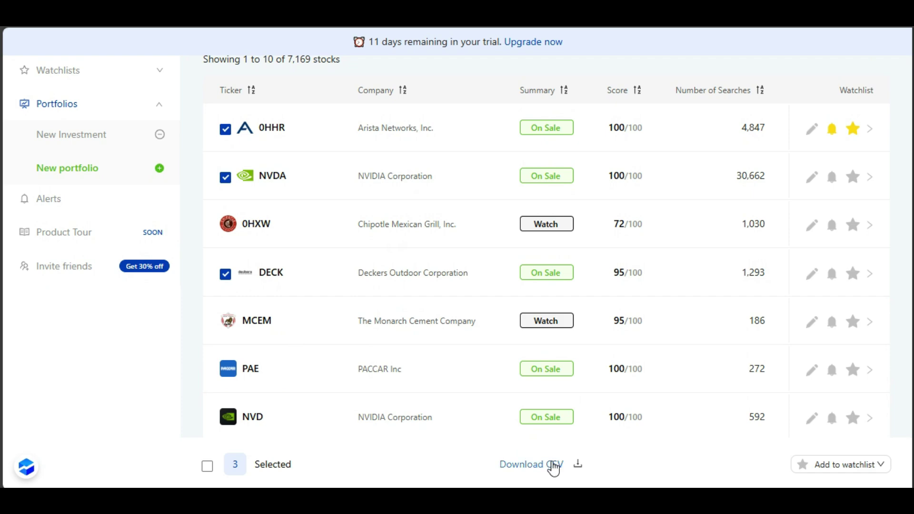
- Open the CSV download confirmation for the selected stocks and close it without downloading
click(532, 464)
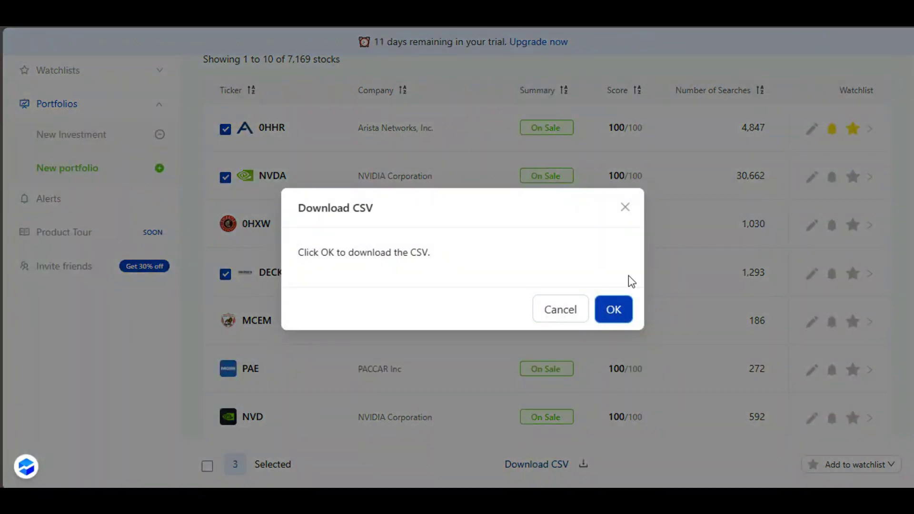
click(626, 209)
scroll(587, 267, up, 3)
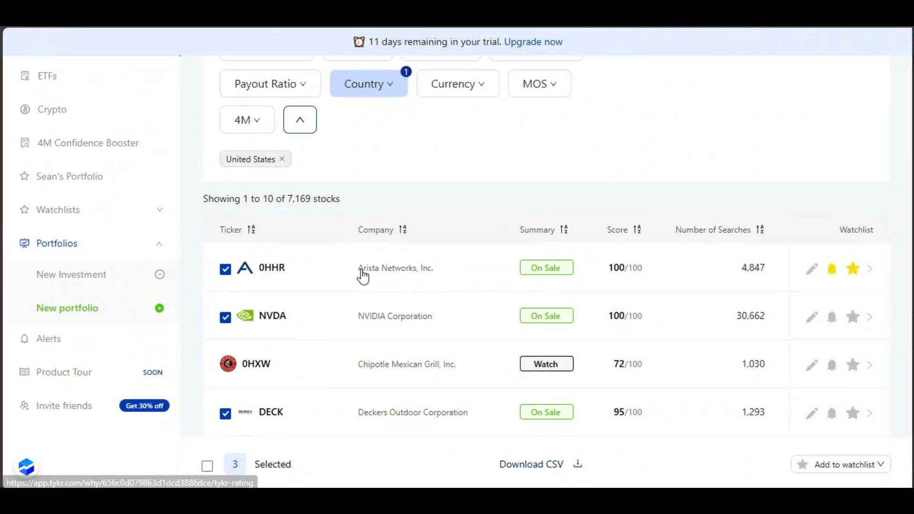
- Open the Arista Networks (0HHR) stock page and review its Score, 4M, MOS and one-year price chart
click(363, 273)
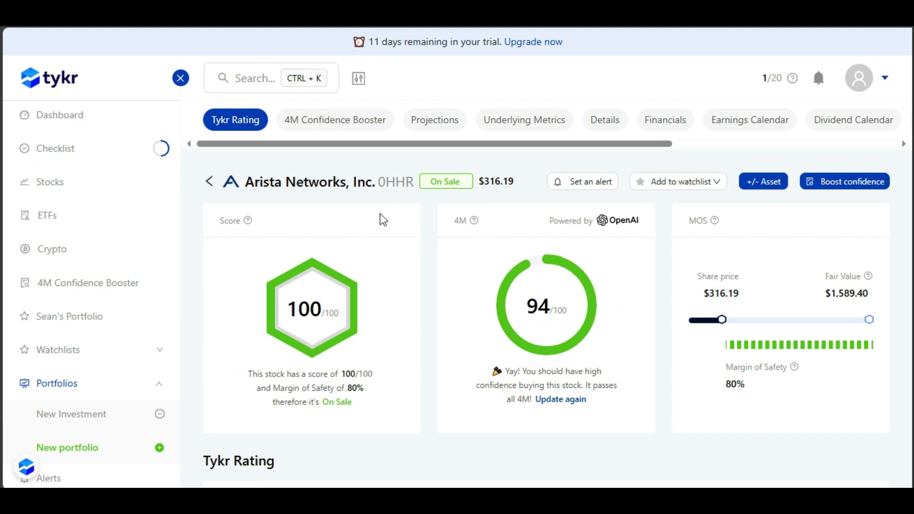
scroll(787, 301, down, 7)
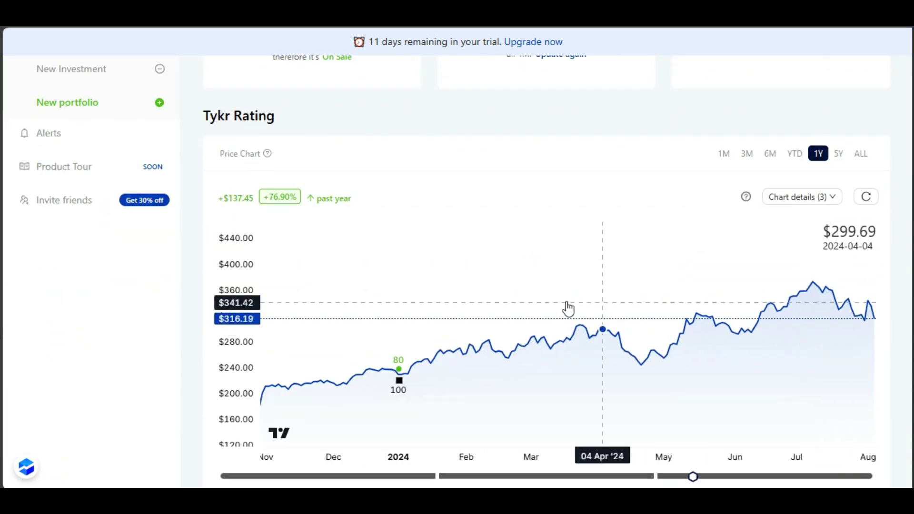
scroll(443, 276, up, 5)
scroll(228, 259, up, 2)
scroll(228, 281, down, 10)
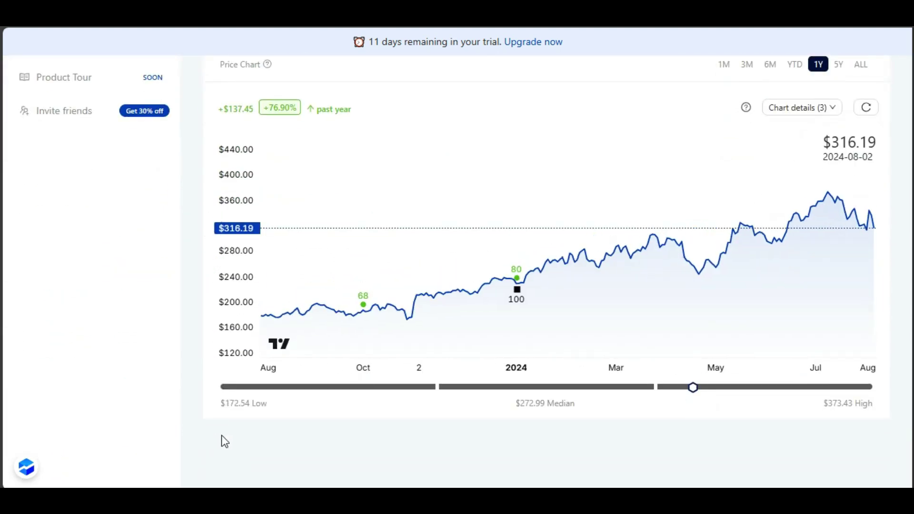
scroll(225, 441, up, 8)
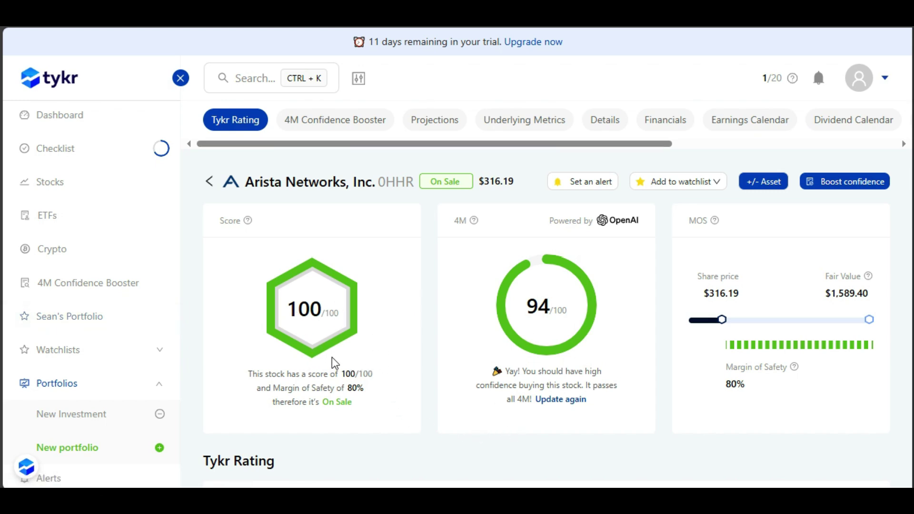
- Switch the Arista Networks price chart to the 6M range and examine it alongside the rating cards
scroll(335, 363, down, 2)
scroll(337, 357, down, 6)
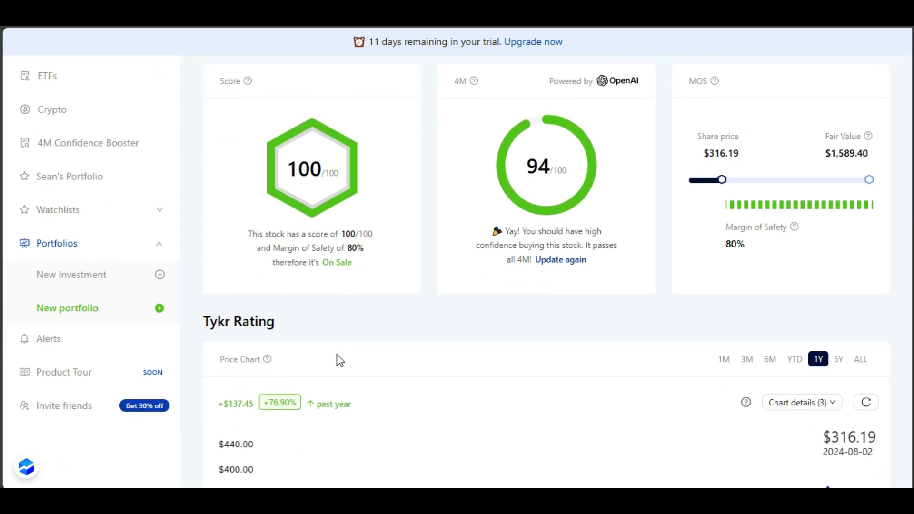
scroll(229, 338, down, 2)
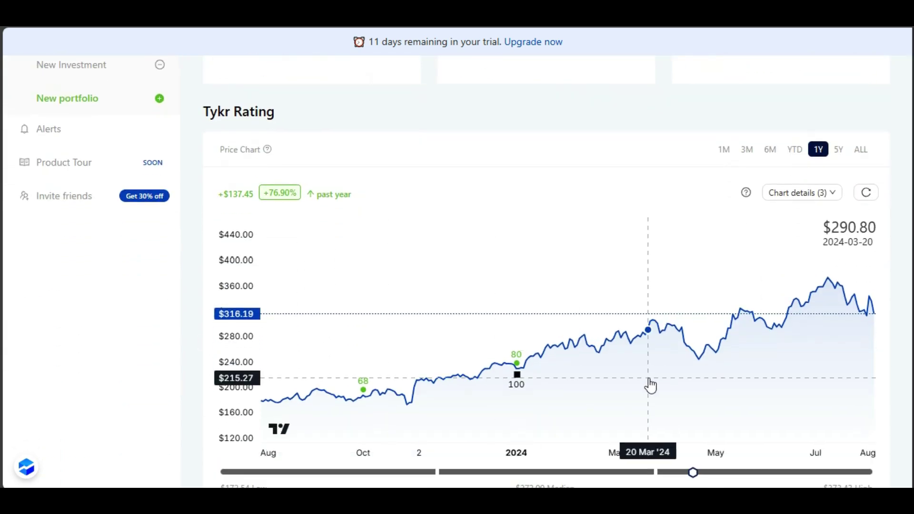
scroll(771, 386, up, 3)
scroll(770, 387, down, 3)
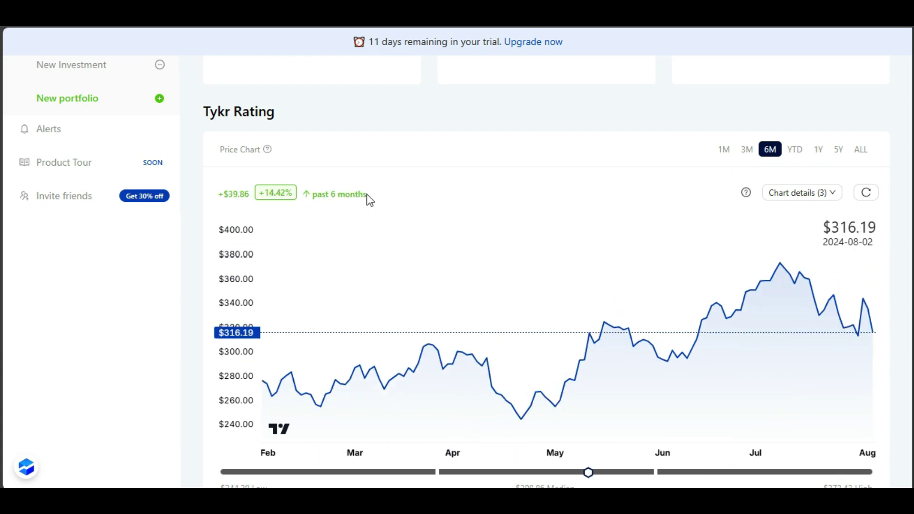
scroll(191, 402, down, 1)
scroll(195, 390, up, 6)
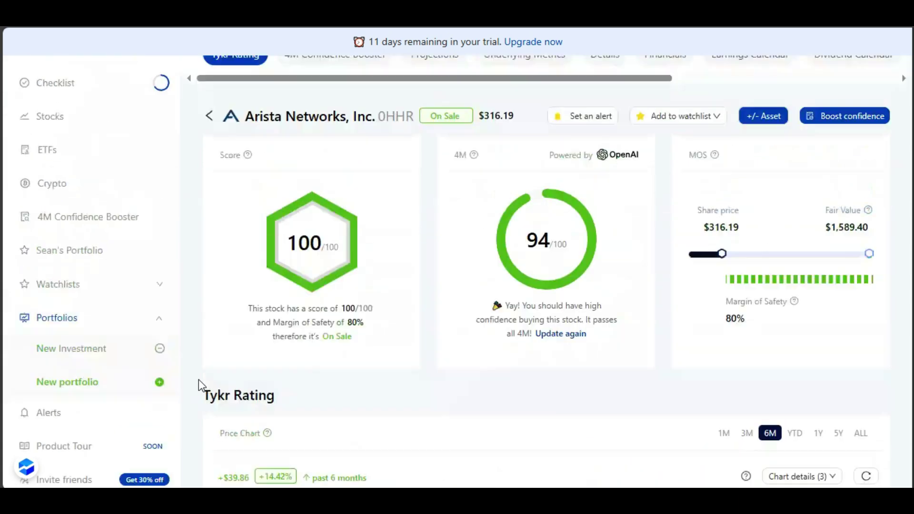
scroll(199, 379, up, 1)
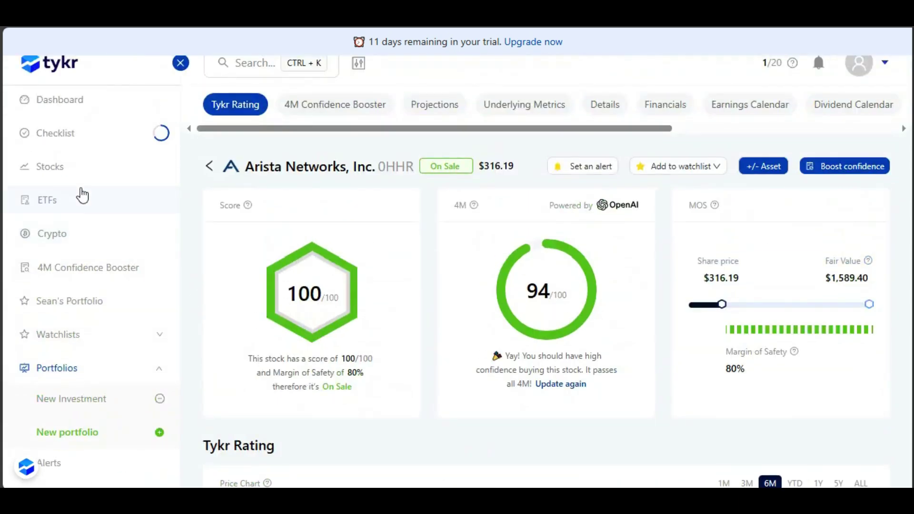
- View the 4M Confidence Booster results and the Projections charts for Arista Networks
click(538, 316)
scroll(486, 305, down, 1)
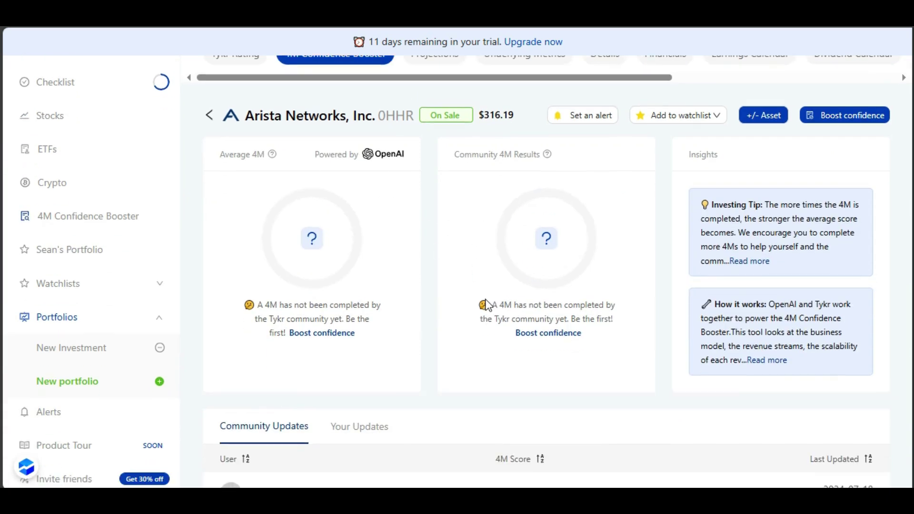
scroll(475, 266, up, 1)
click(433, 119)
scroll(499, 236, down, 5)
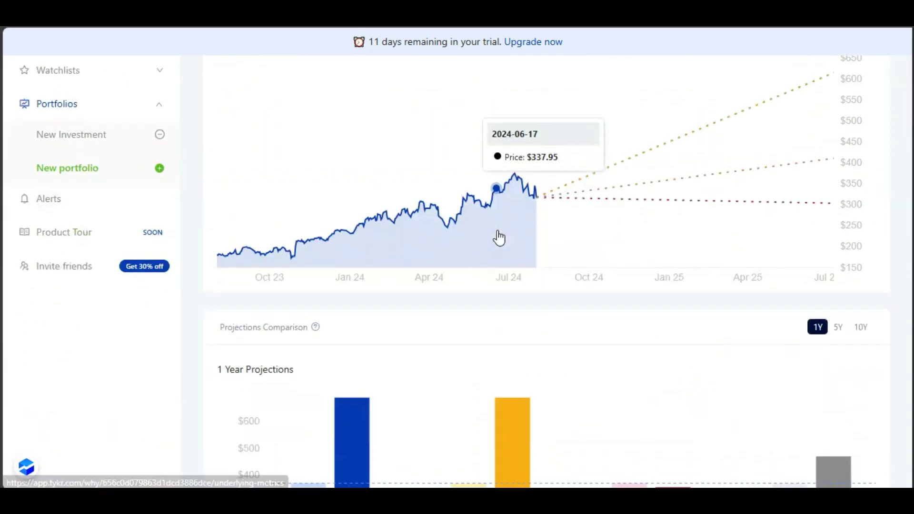
scroll(498, 245, down, 4)
scroll(495, 249, up, 10)
- Review the Underlying Metrics and company Details of Arista Networks
click(520, 122)
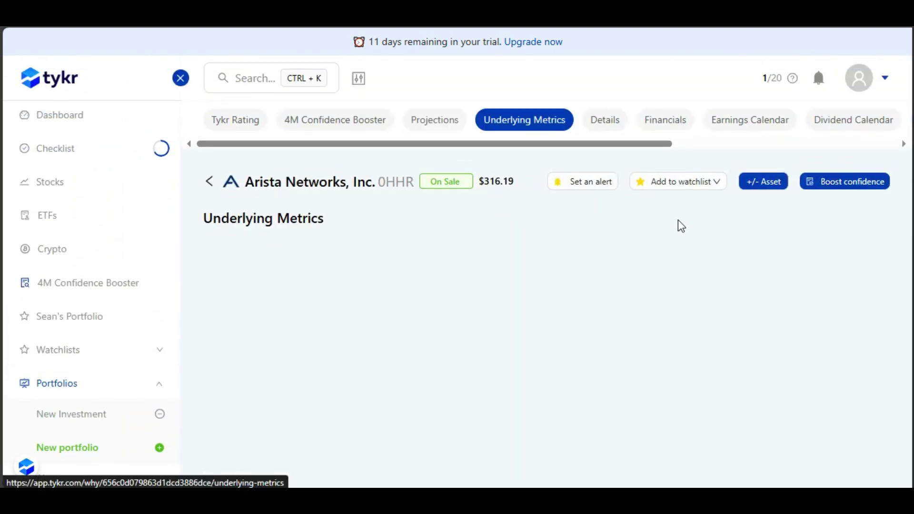
scroll(624, 276, down, 5)
scroll(630, 281, up, 5)
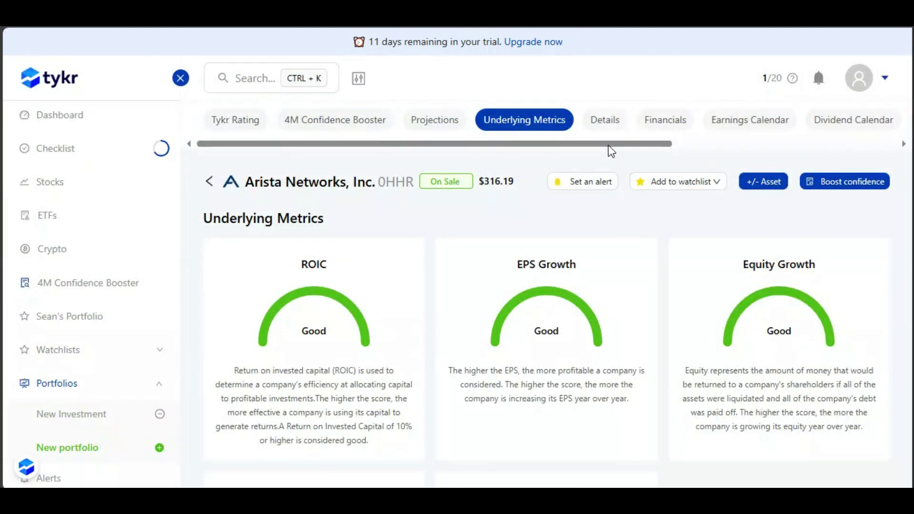
click(604, 120)
scroll(594, 293, down, 8)
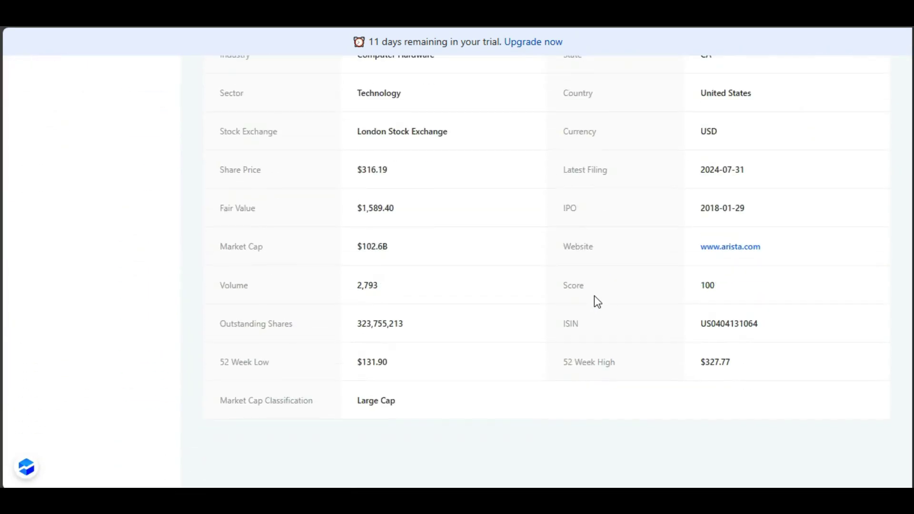
scroll(594, 296, up, 8)
- Check the Financials income statement and the Earnings Calendar of Arista Networks
click(662, 121)
scroll(570, 293, down, 2)
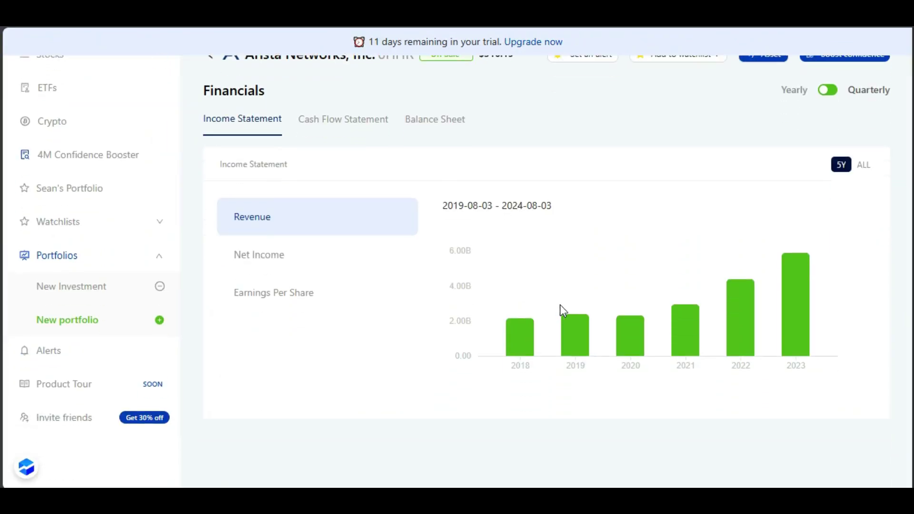
scroll(559, 305, up, 2)
click(750, 66)
scroll(601, 326, down, 5)
scroll(596, 335, up, 6)
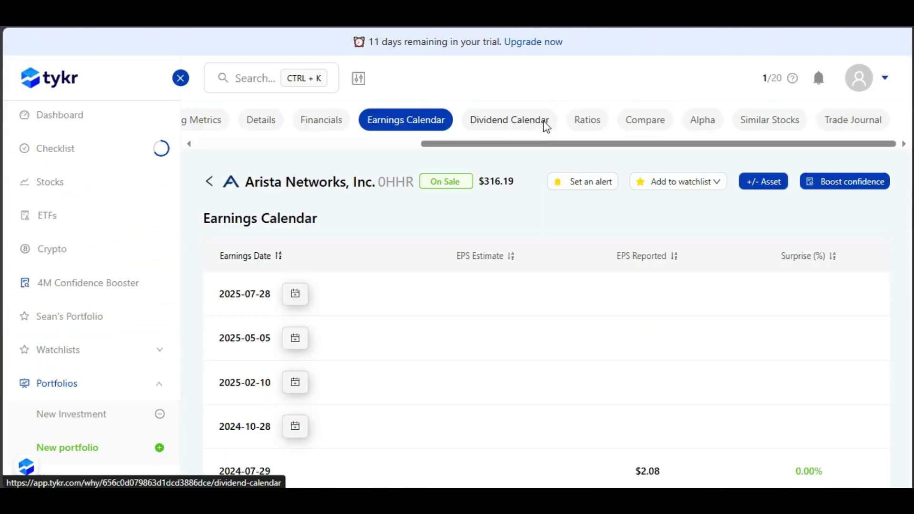
- View the Dividend Calendar, Ratios and Compare sections of Arista Networks
click(545, 125)
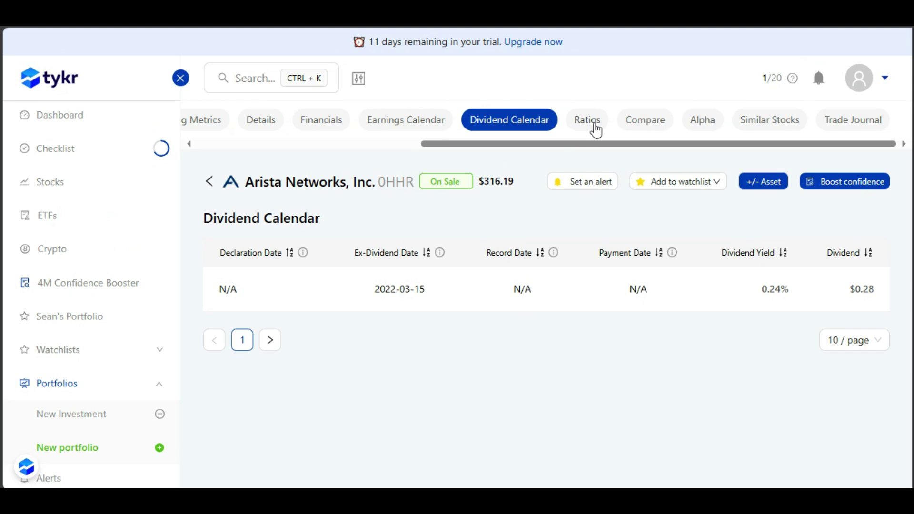
click(587, 121)
scroll(281, 366, down, 10)
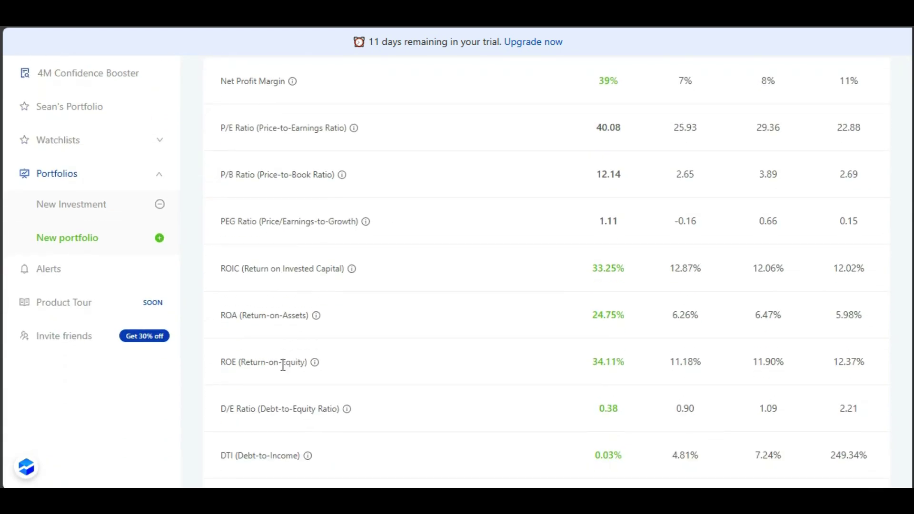
scroll(281, 371, up, 10)
click(649, 125)
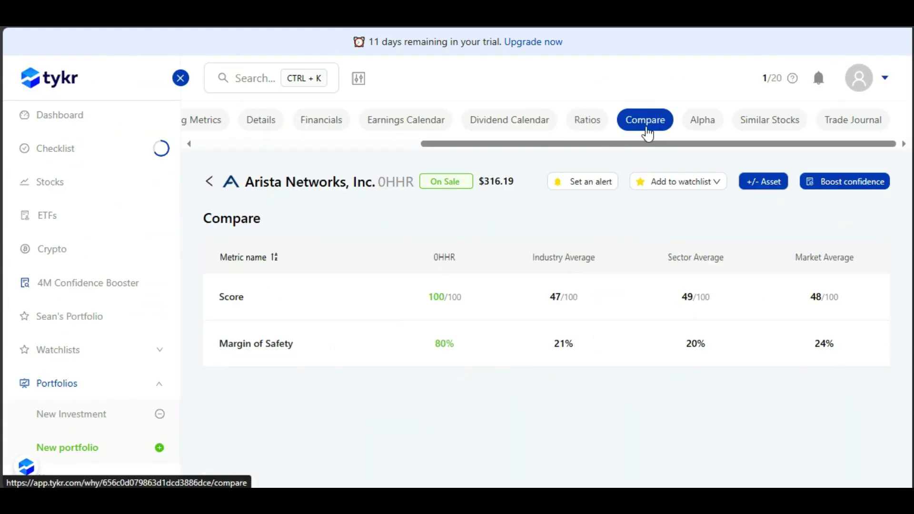
- View the Alpha chart, Similar Stocks and Trade Journal sections of Arista Networks
click(702, 117)
scroll(488, 279, down, 3)
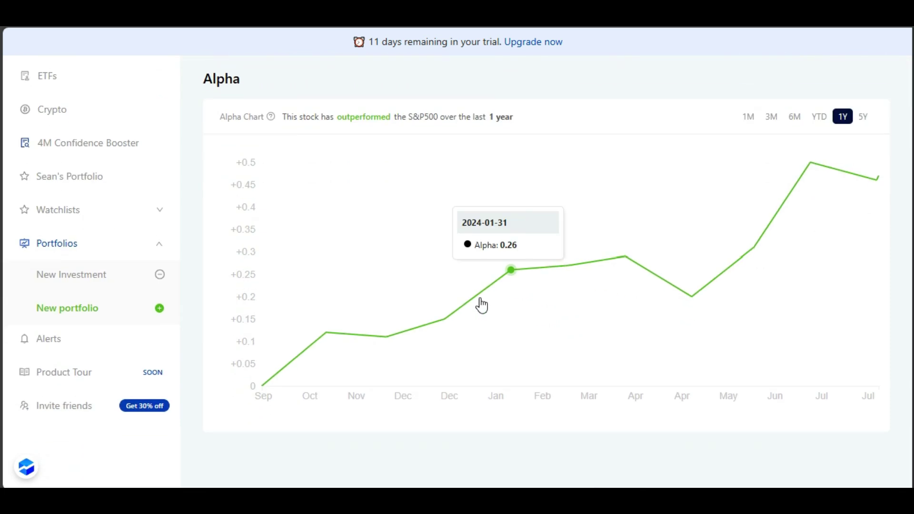
scroll(700, 247, up, 3)
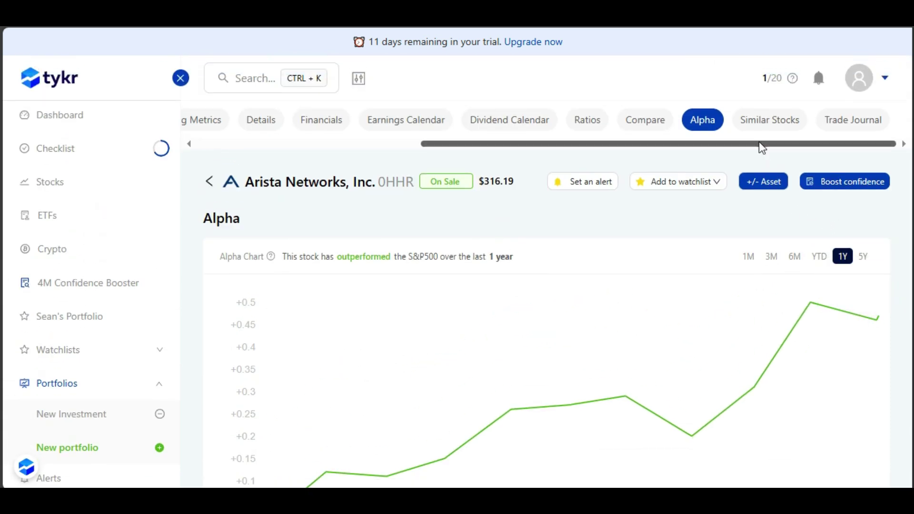
click(756, 122)
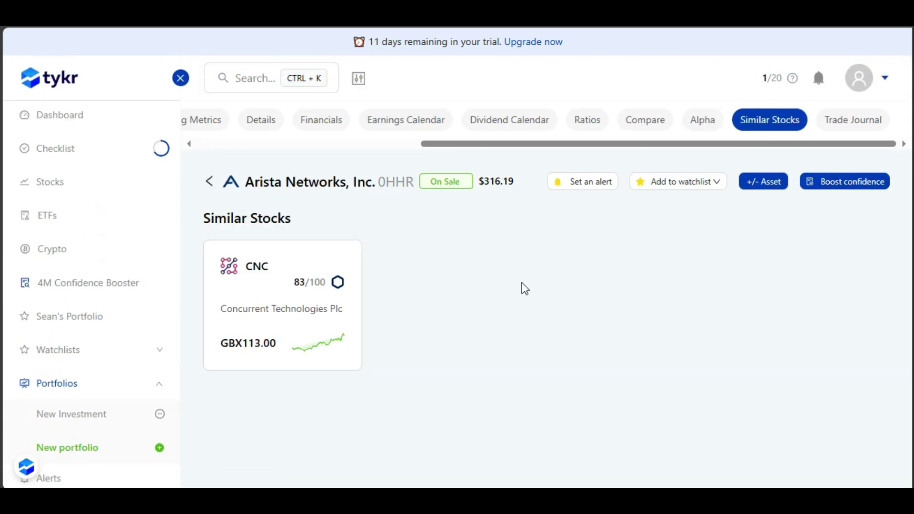
click(817, 130)
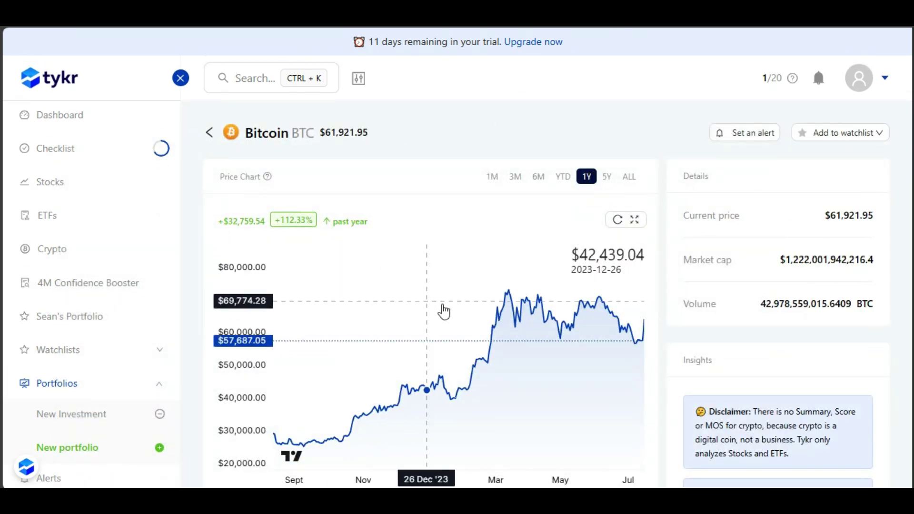
- Review Bitcoin's price chart, details and insights, and return to the crypto listing
scroll(661, 324, down, 2)
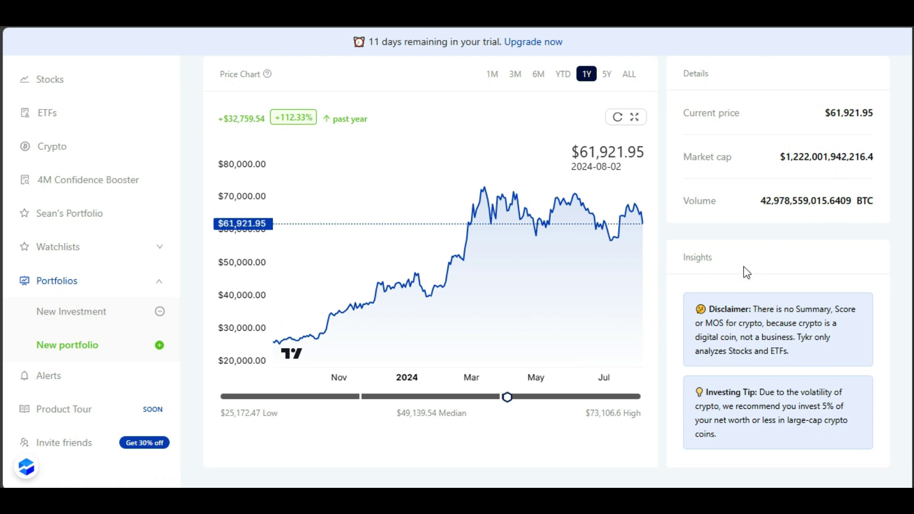
scroll(596, 432, up, 2)
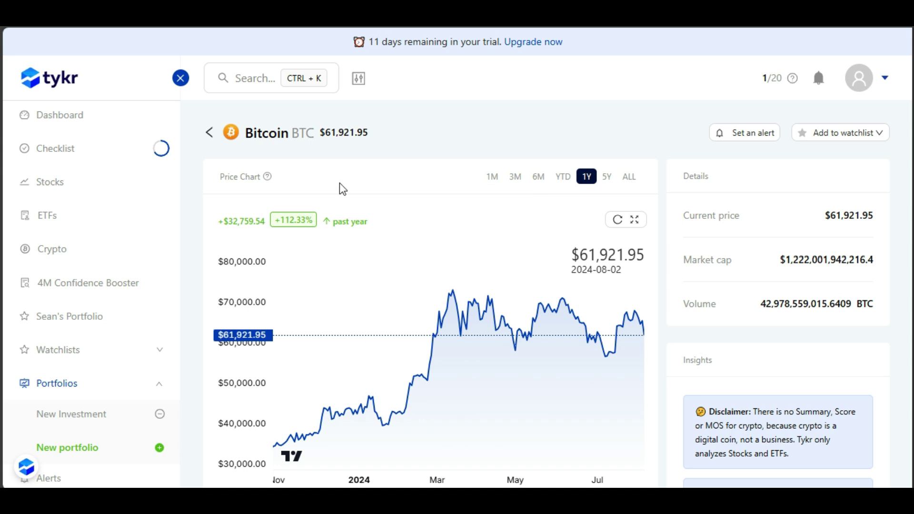
click(209, 138)
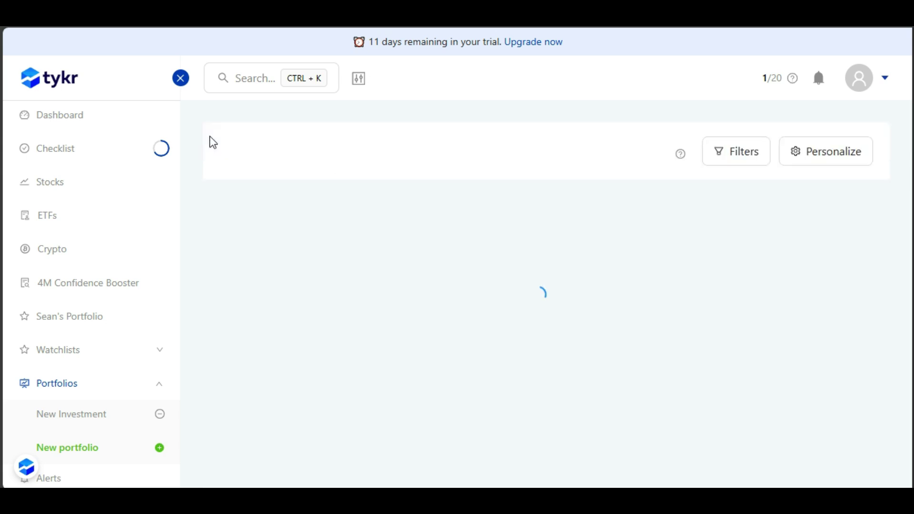
- Set a price alert for BTC with a target price of 50 USD
scroll(328, 245, down, 2)
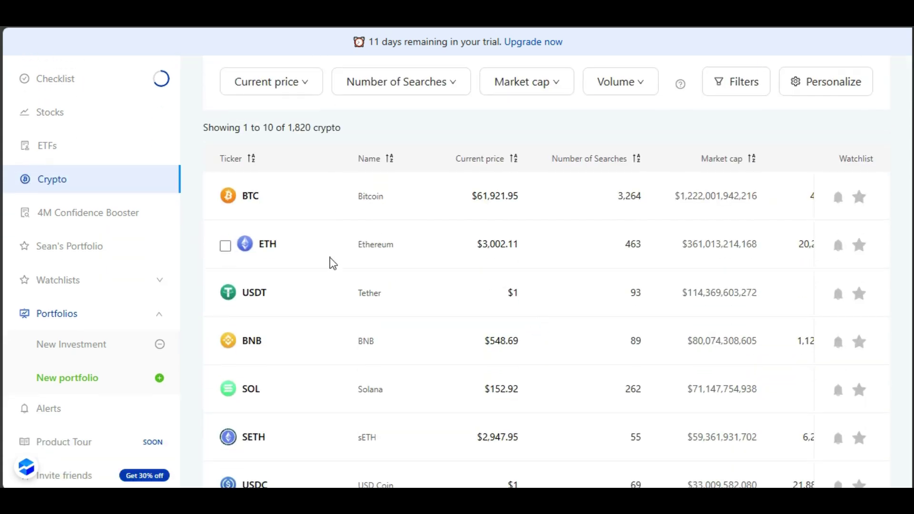
click(838, 198)
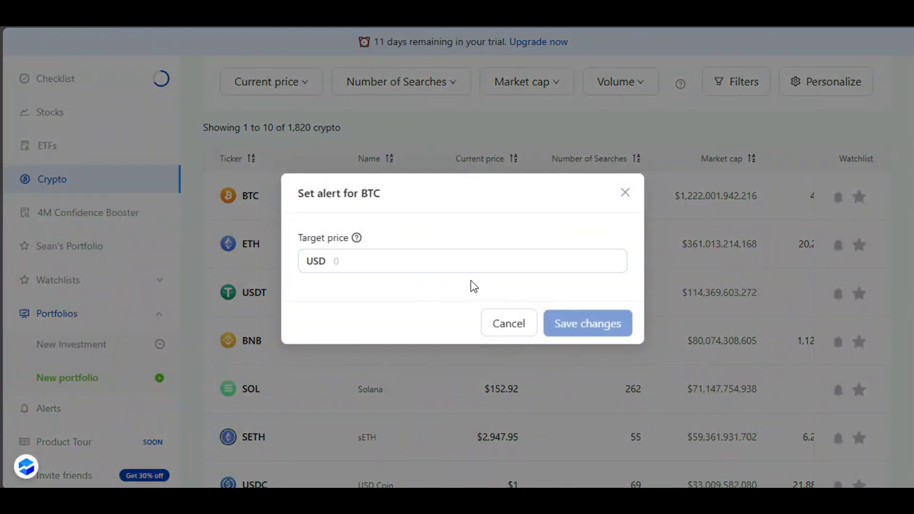
click(445, 265)
text(50)
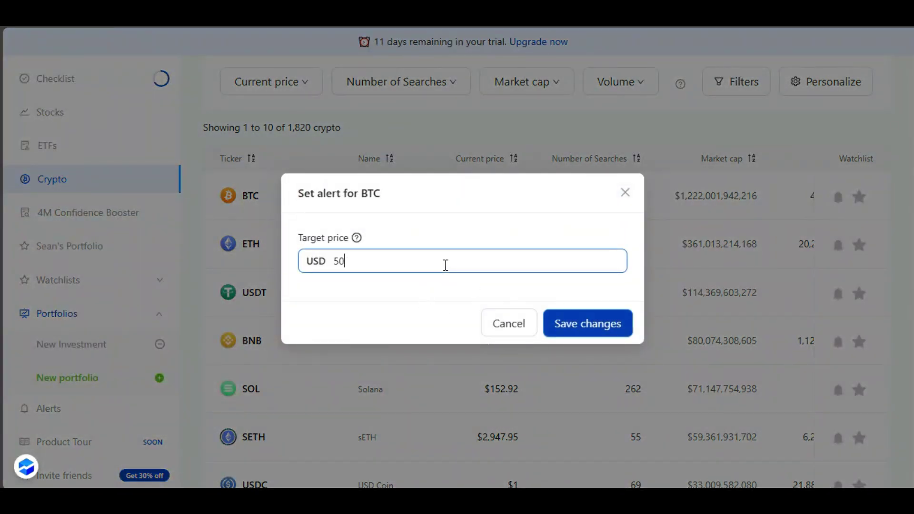
click(567, 329)
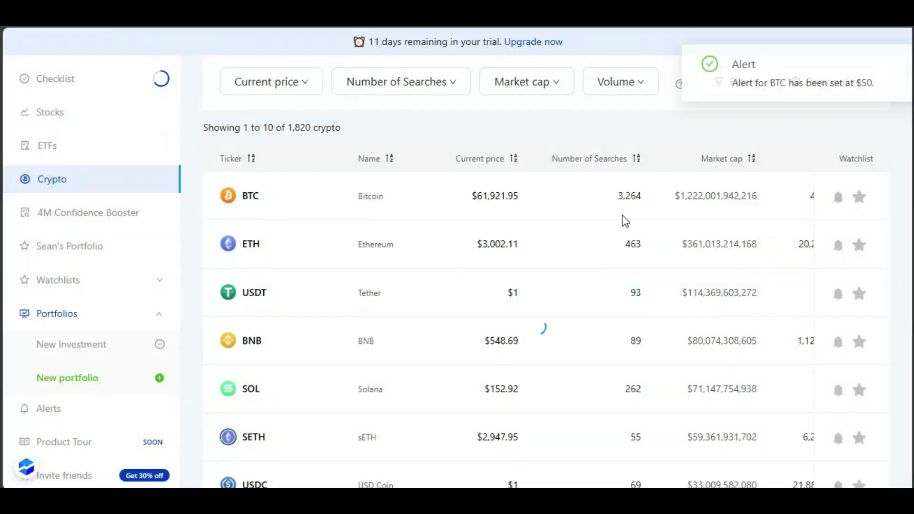
click(863, 204)
click(819, 222)
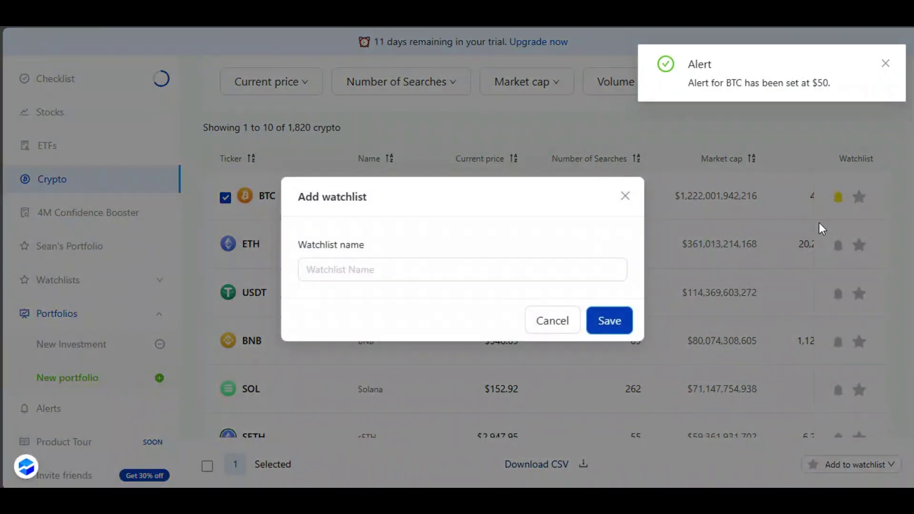
click(550, 321)
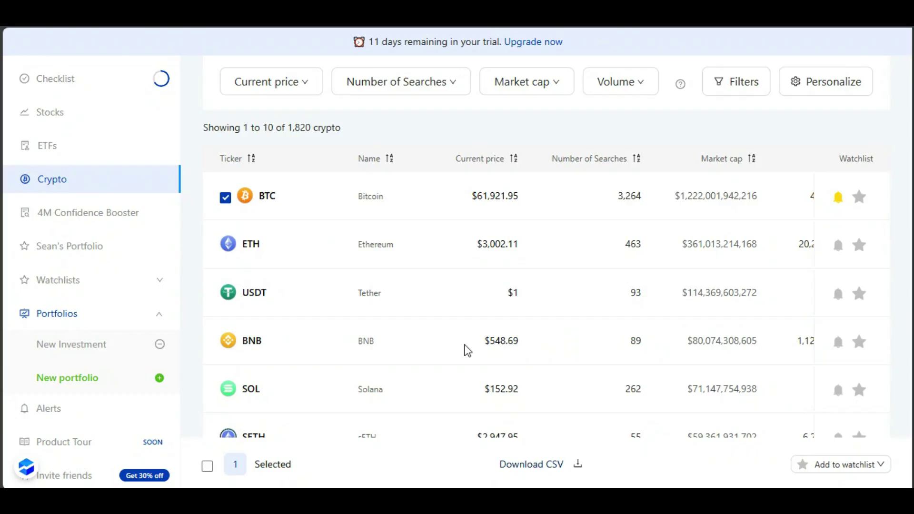
- Start a 4M Confidence Booster assessment for Tesla and proceed through the score goals and Margin of Safety pages
click(116, 216)
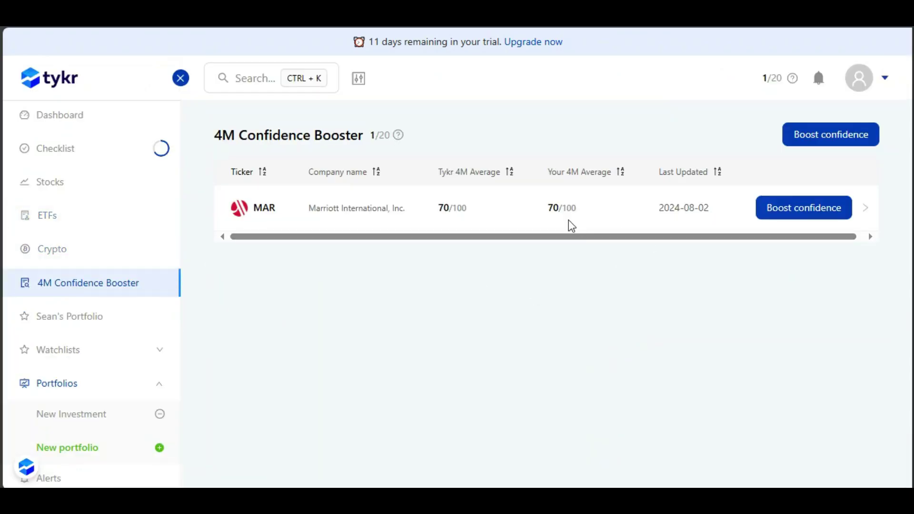
click(822, 141)
click(360, 345)
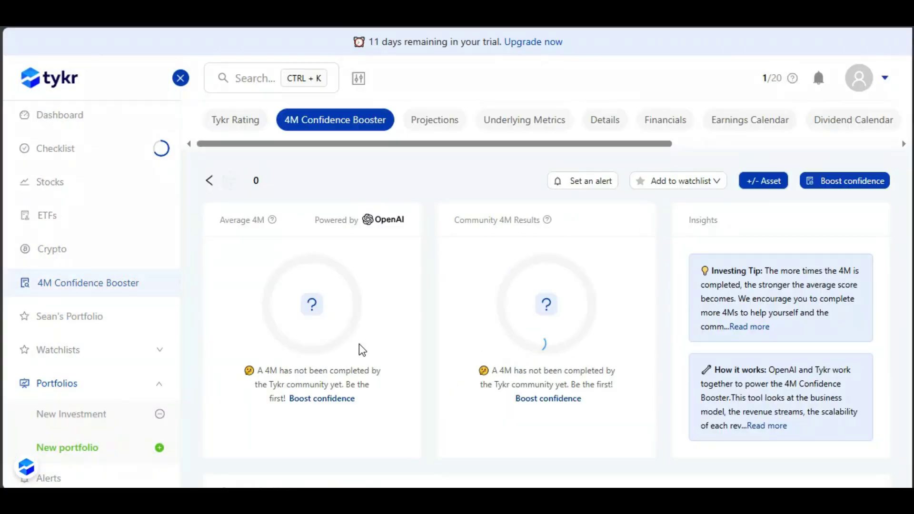
scroll(359, 257, down, 3)
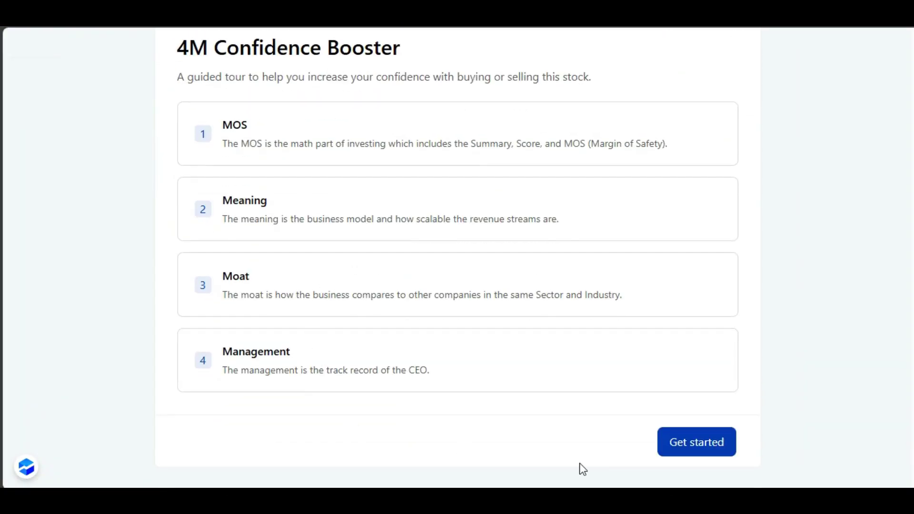
click(696, 442)
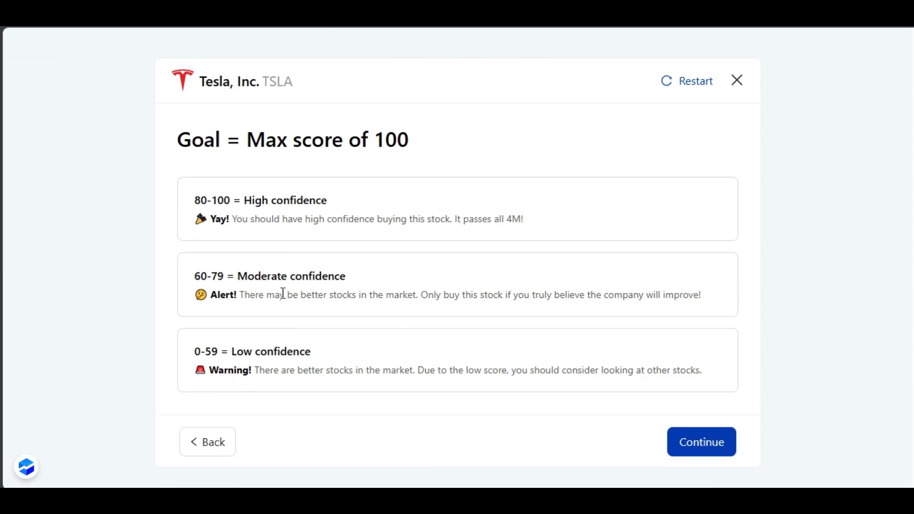
click(688, 451)
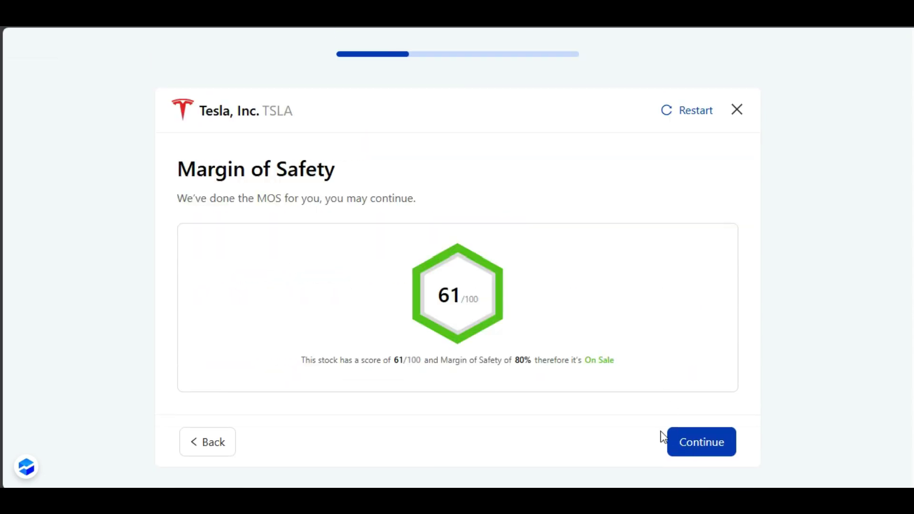
click(711, 448)
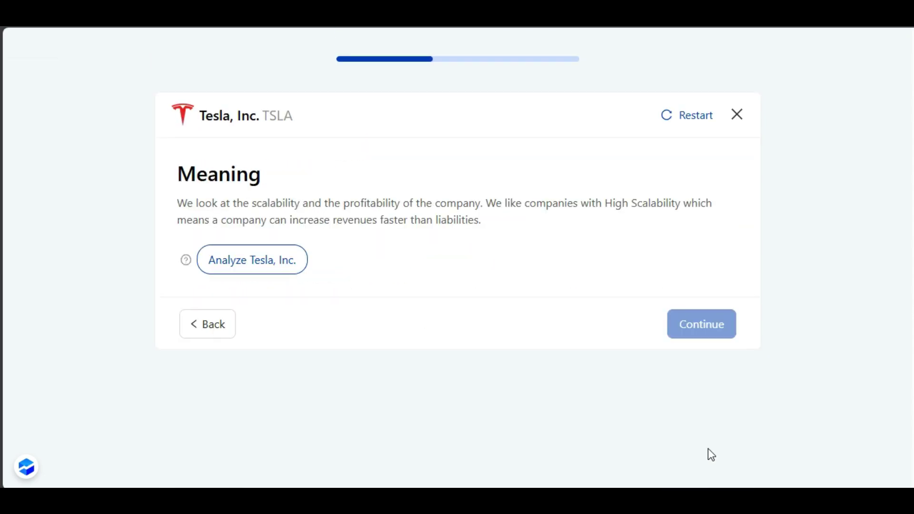
- Complete Tesla's Meaning section by analyzing the company, comparing its performance with the S&P 500 and rating the understanding of its business model
click(264, 276)
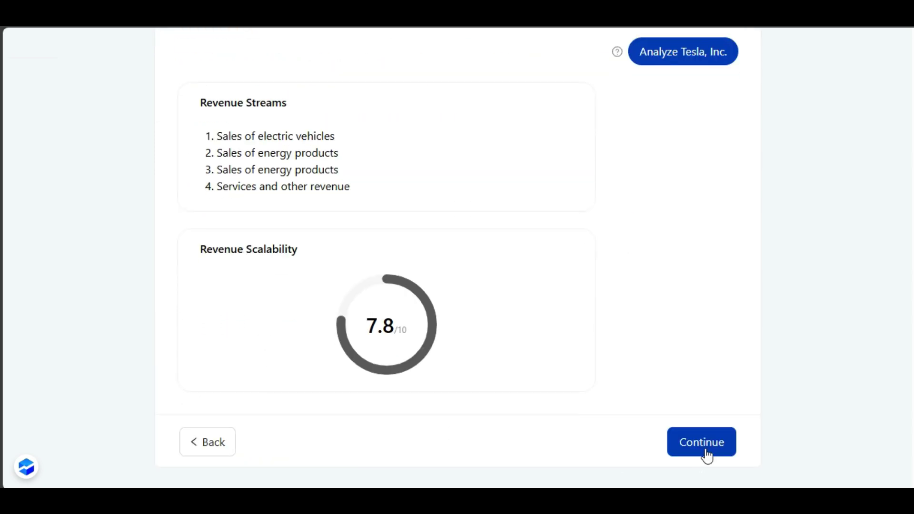
click(702, 443)
click(350, 251)
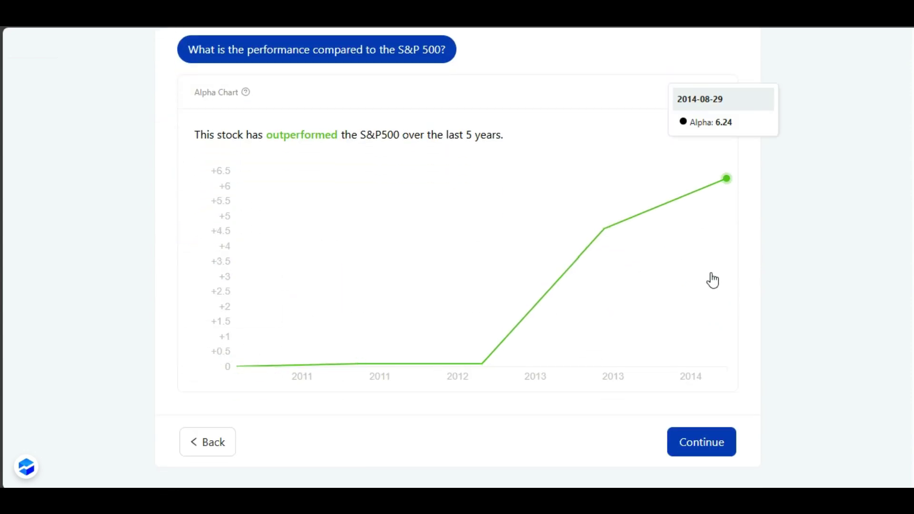
click(696, 447)
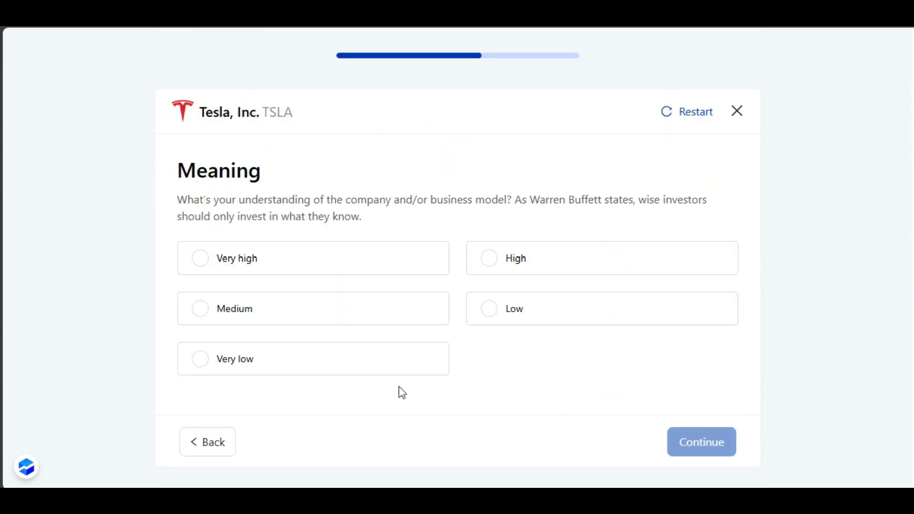
click(398, 311)
click(475, 272)
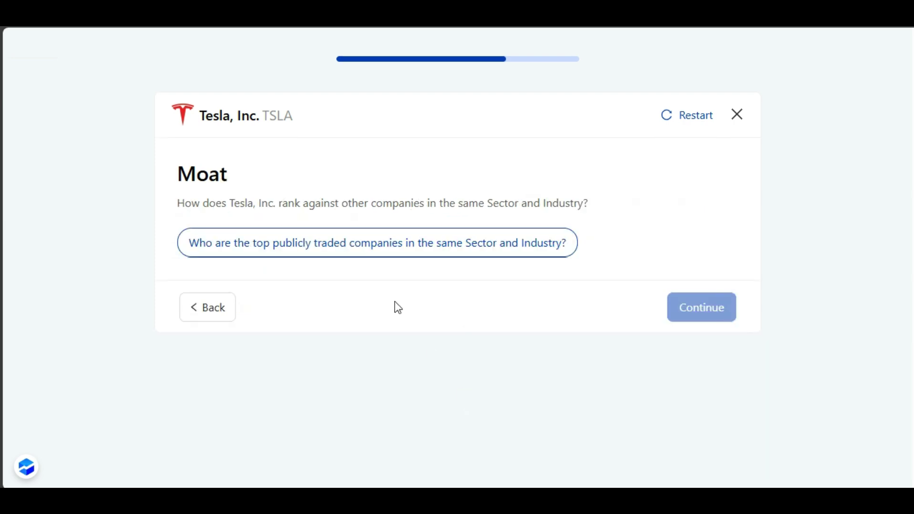
- Complete Tesla's Moat section by ranking it against the top publicly traded companies in the same sector and industry
click(357, 245)
scroll(312, 352, down, 4)
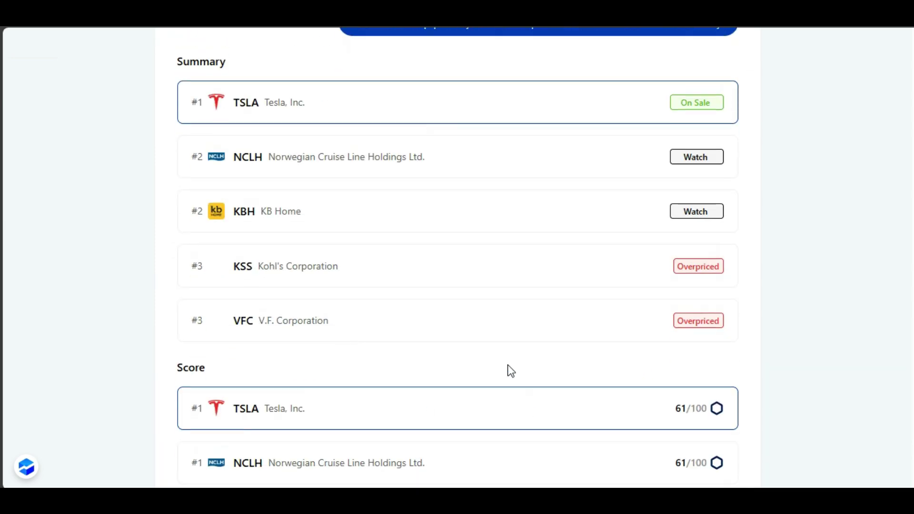
scroll(433, 394, down, 17)
scroll(434, 394, down, 7)
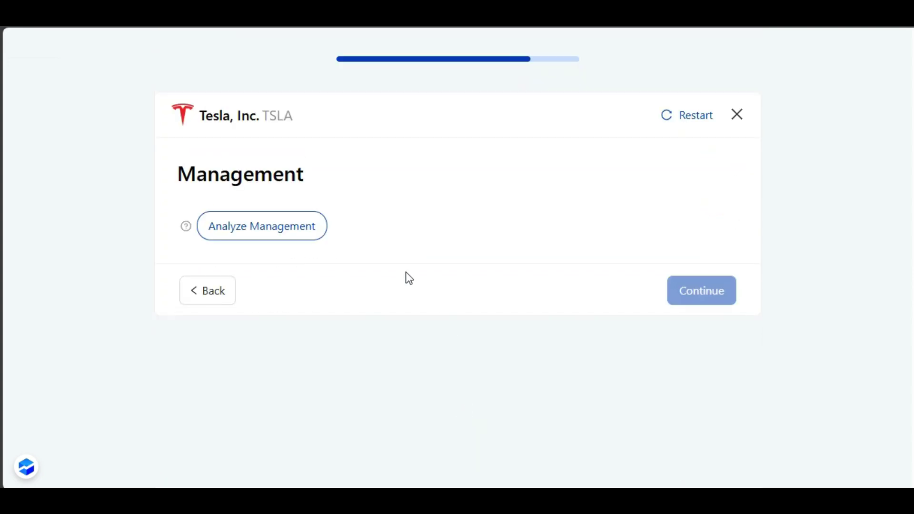
- Analyze Tesla's management, accept the prefilled Glassdoor company rating and CEO approval, and close the final 4M results
click(258, 229)
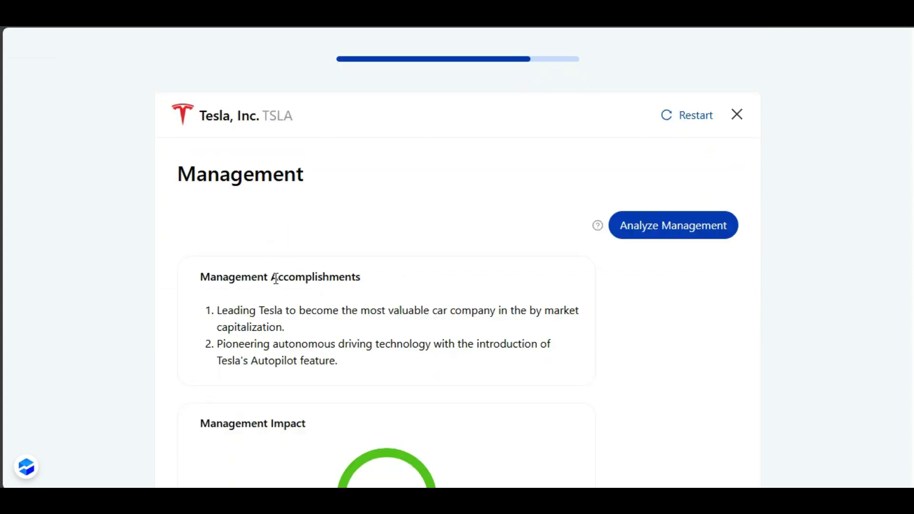
scroll(245, 370, down, 3)
click(730, 454)
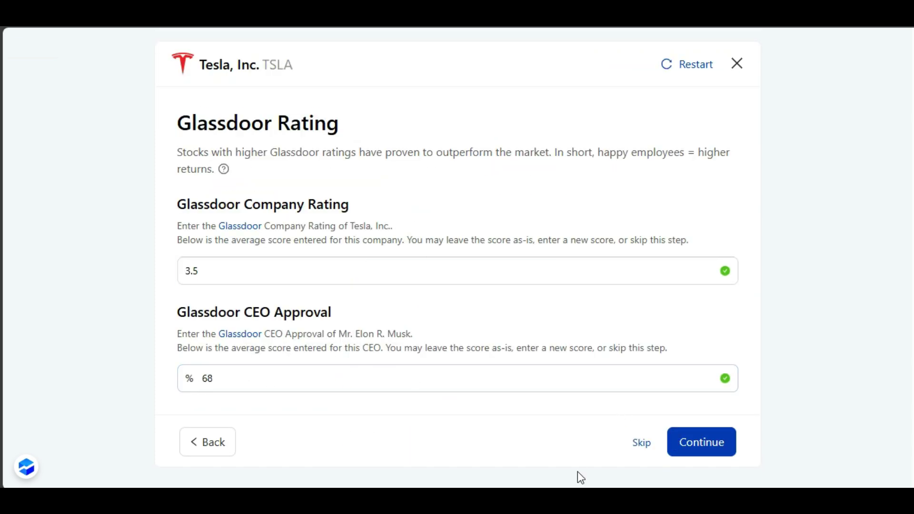
click(695, 448)
scroll(491, 209, down, 3)
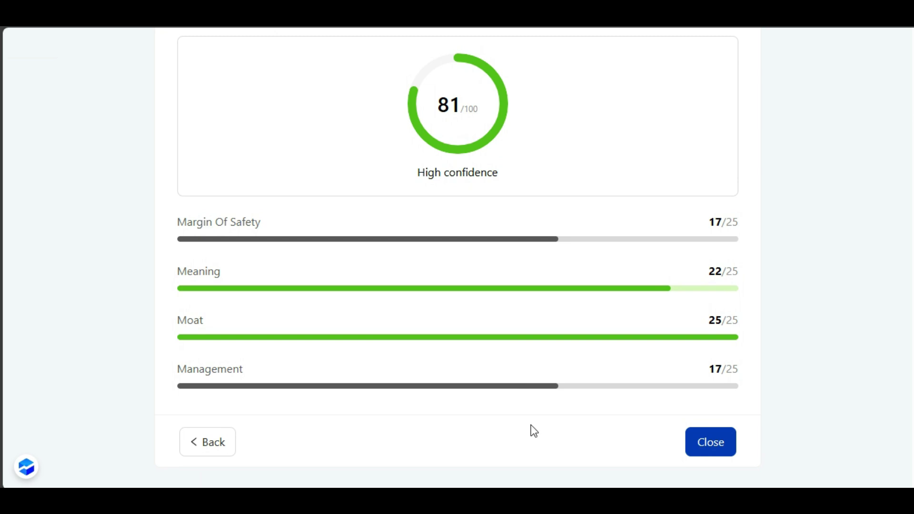
click(707, 441)
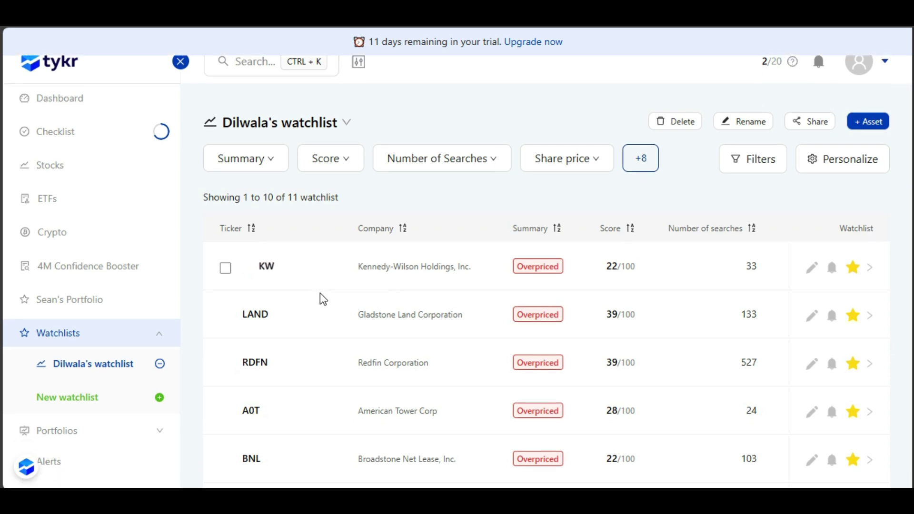
- Browse the stocks listed in the account's own watchlist
scroll(320, 295, down, 5)
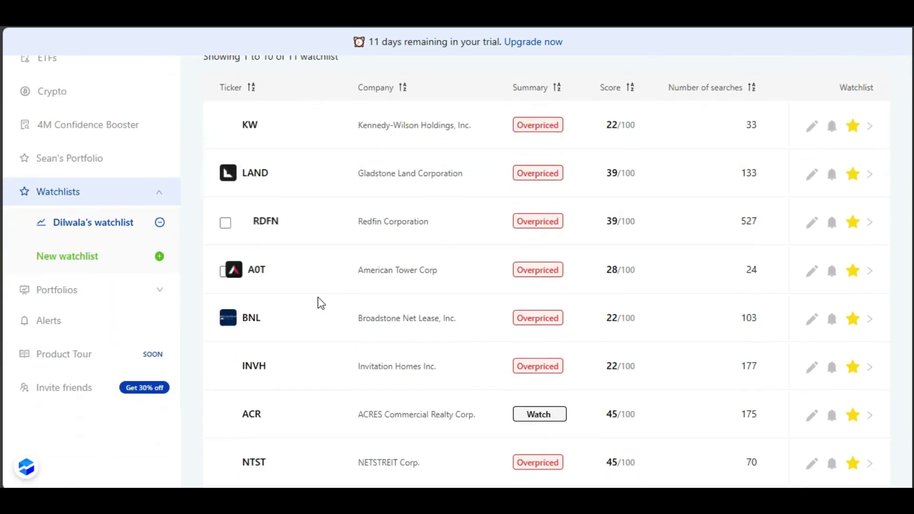
scroll(320, 305, down, 3)
scroll(542, 344, up, 6)
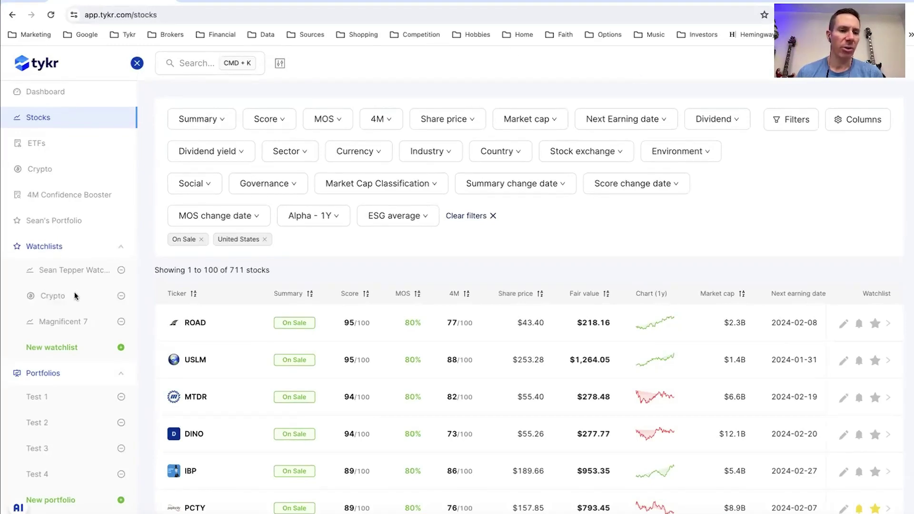
- Open the first stock watchlist above the Crypto watchlist, collapse the navigation menu and examine the listed stocks and their metrics
click(81, 272)
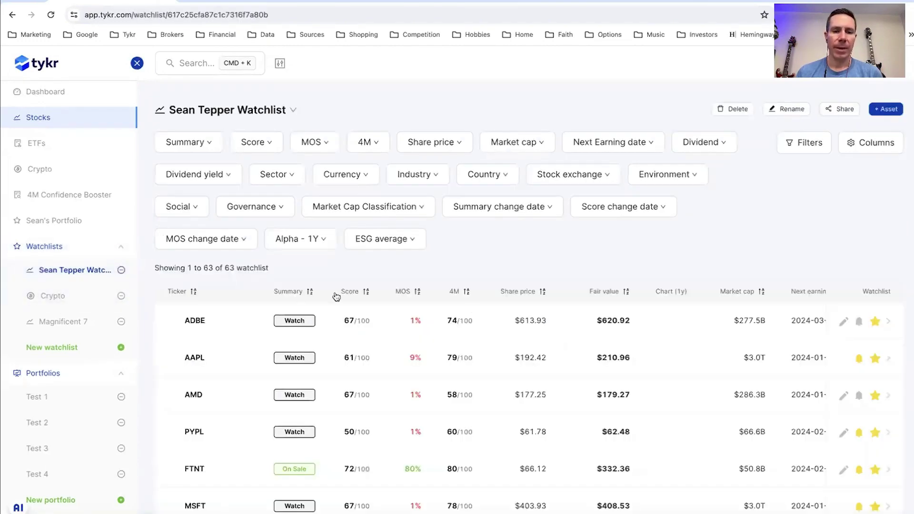
scroll(320, 302, down, 2)
scroll(238, 286, up, 3)
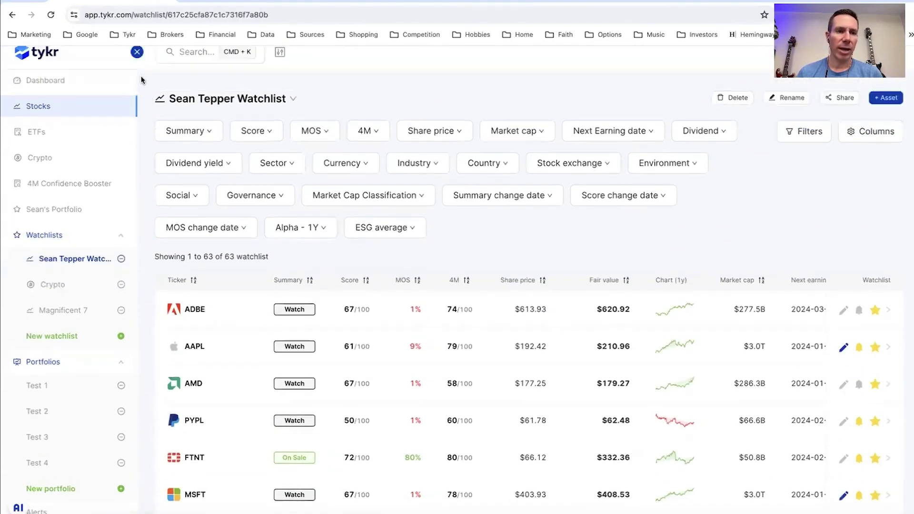
click(141, 76)
scroll(191, 309, down, 3)
scroll(157, 257, up, 3)
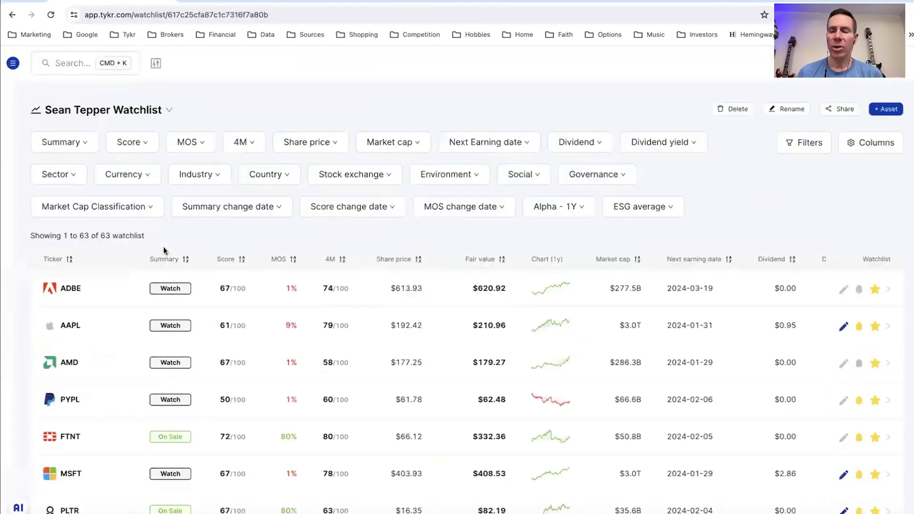
scroll(98, 304, down, 1)
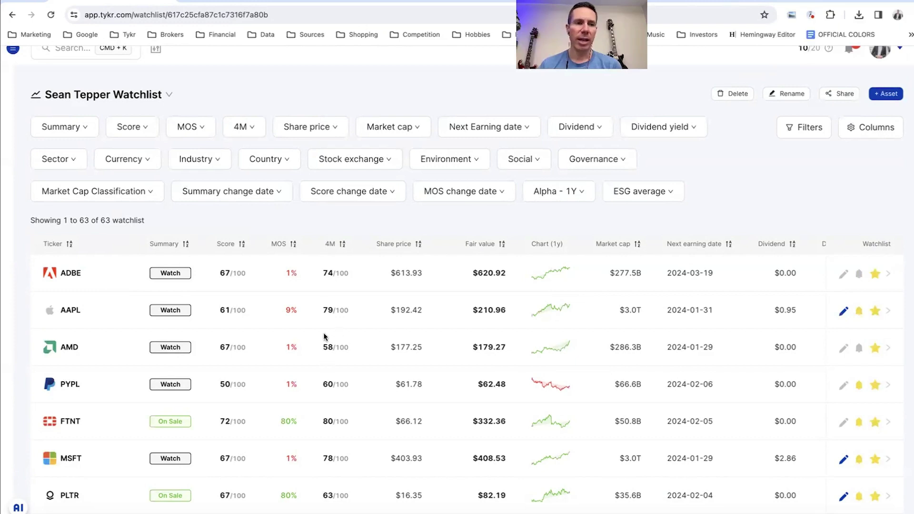
- Manually add WMT - Walmart Inc. to the open stock watchlist
scroll(55, 109, up, 1)
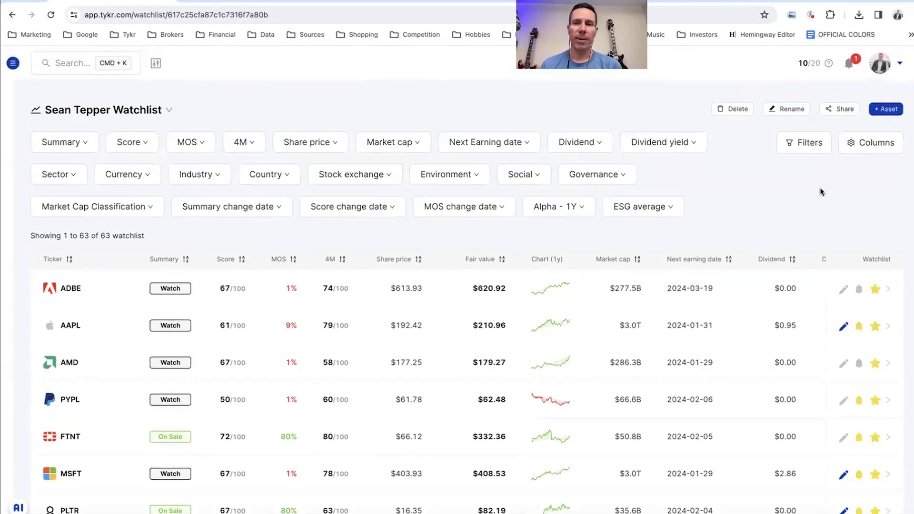
click(890, 113)
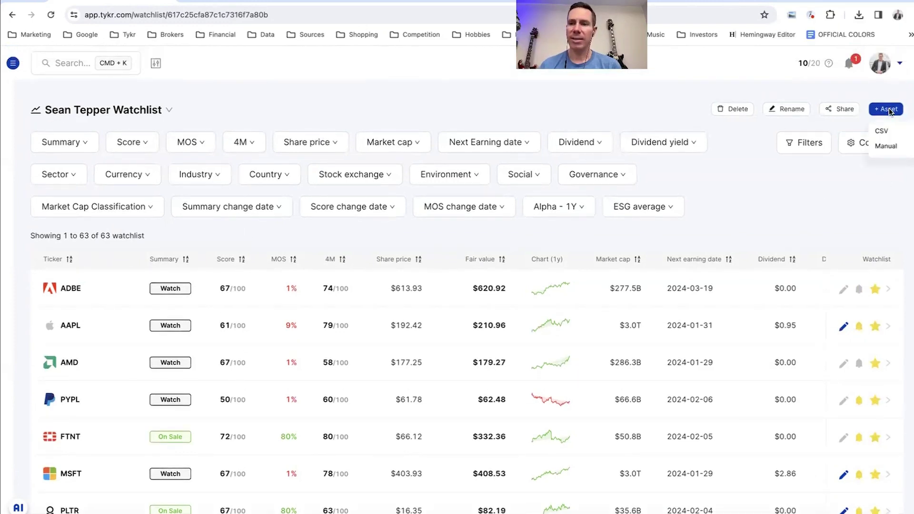
click(886, 146)
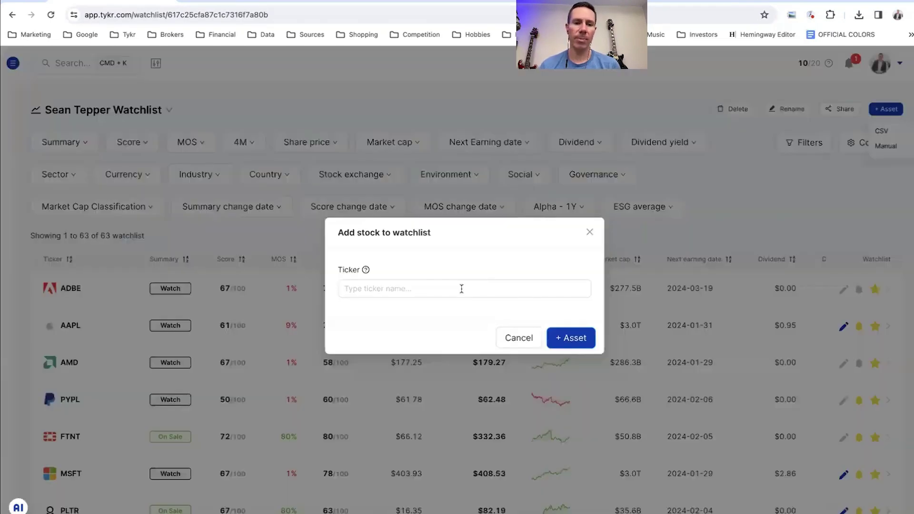
text(wmt)
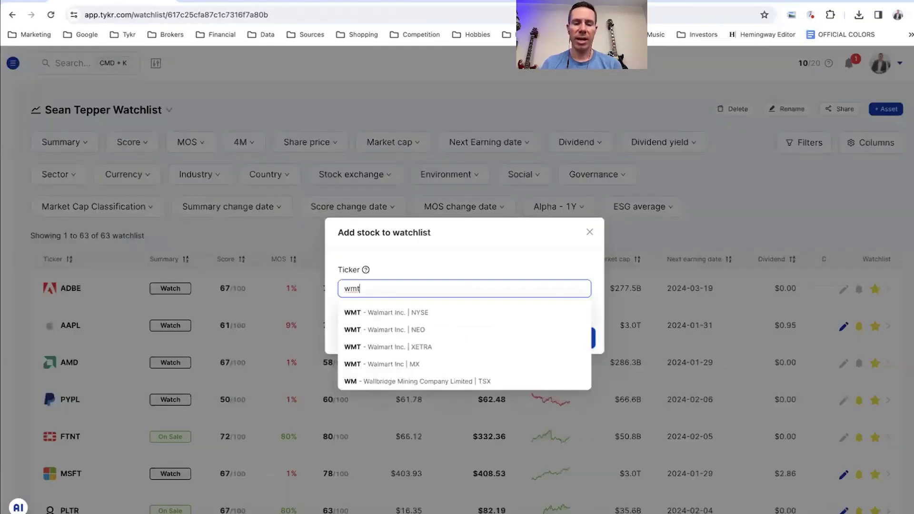
click(428, 329)
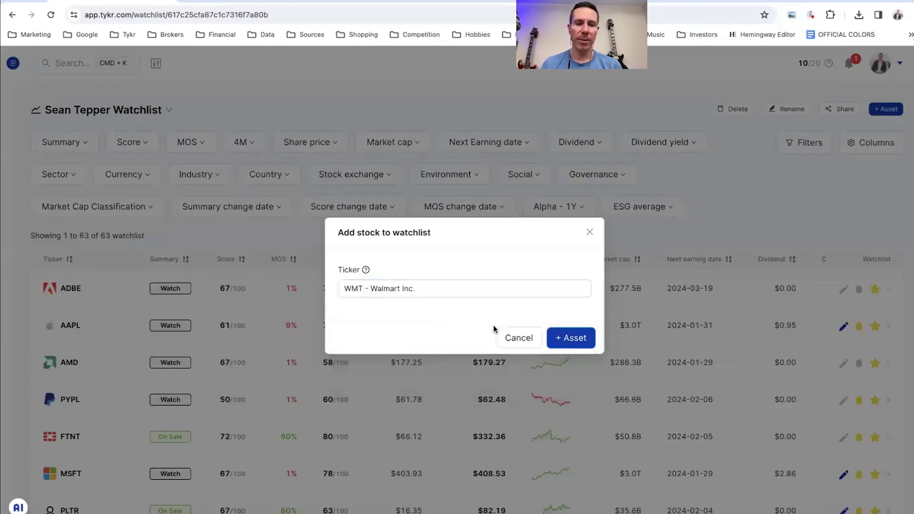
click(572, 340)
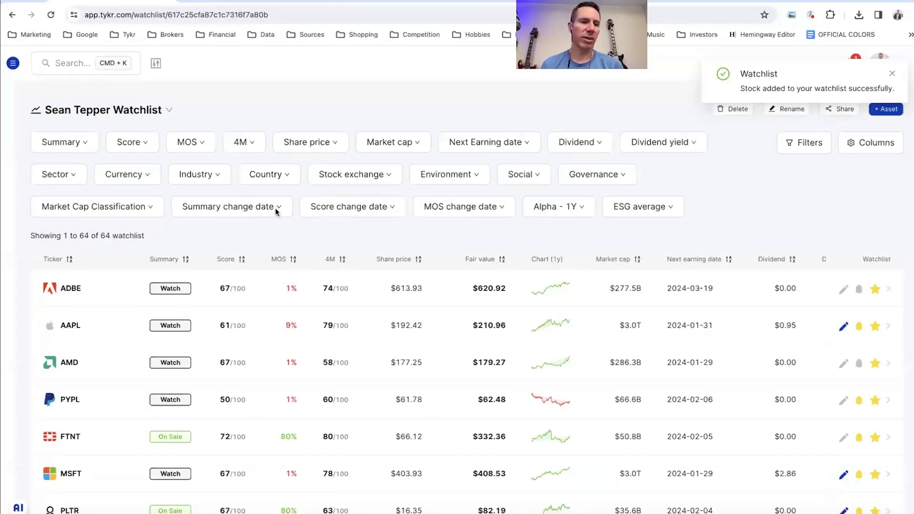
- Create a new watchlist of type Stock named Test 1
click(14, 64)
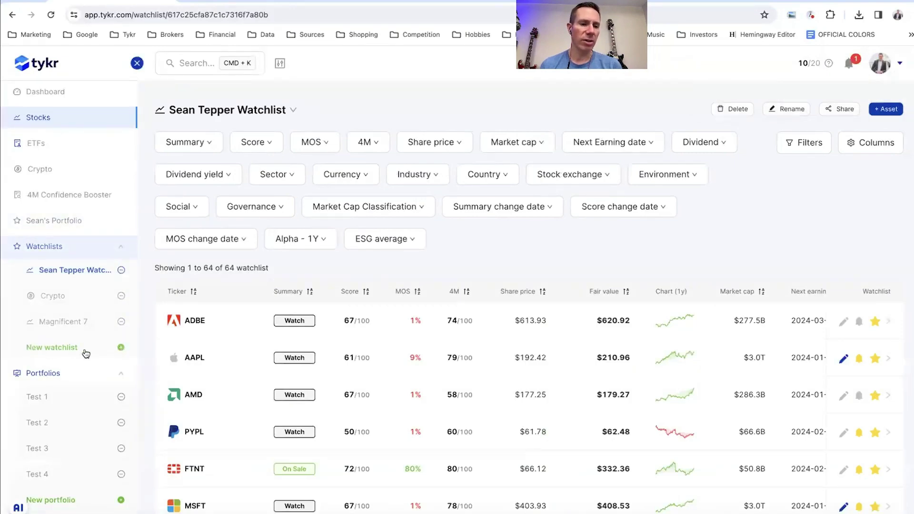
click(121, 351)
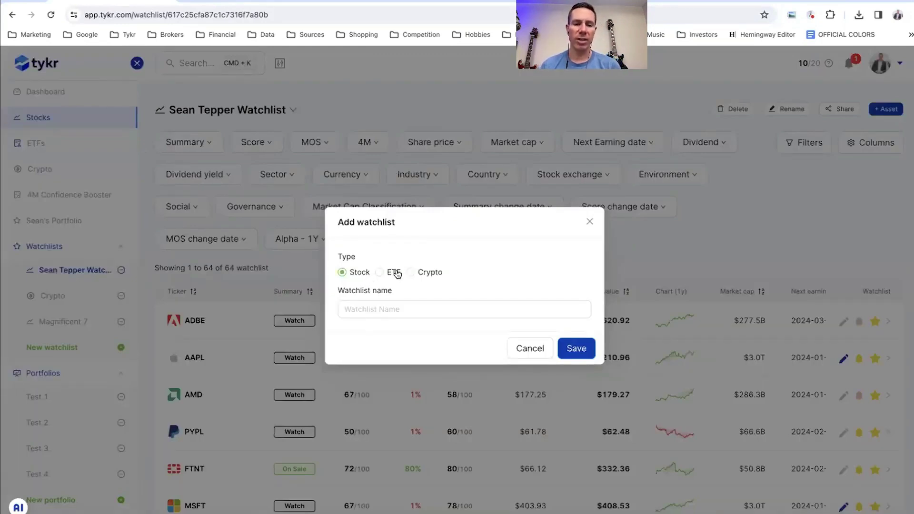
click(404, 310)
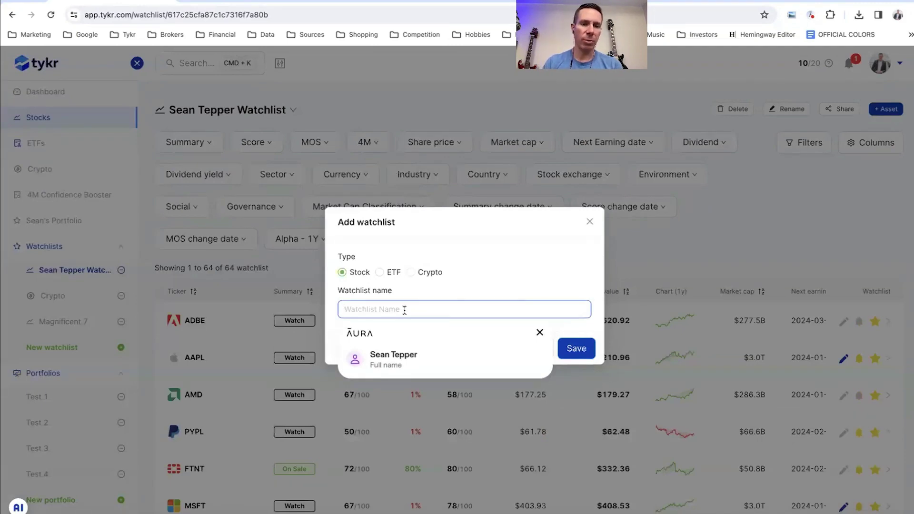
text(Tes)
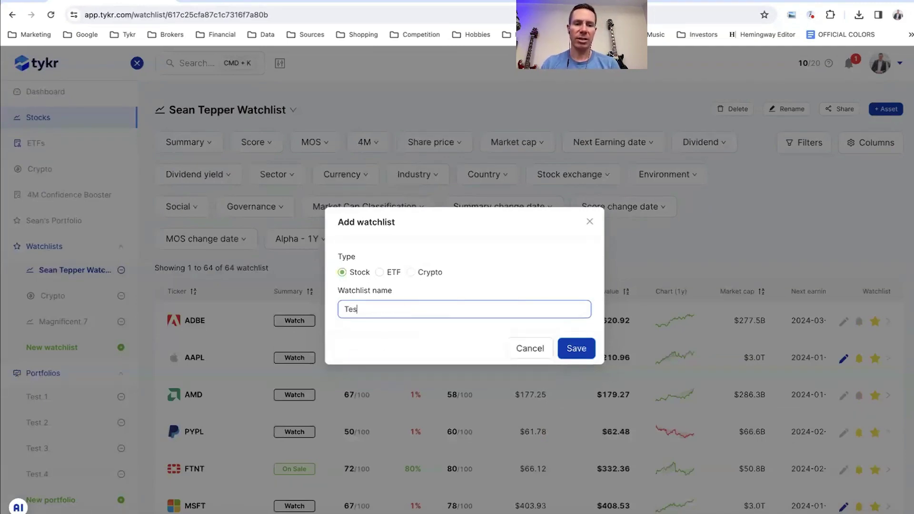
text(t 1)
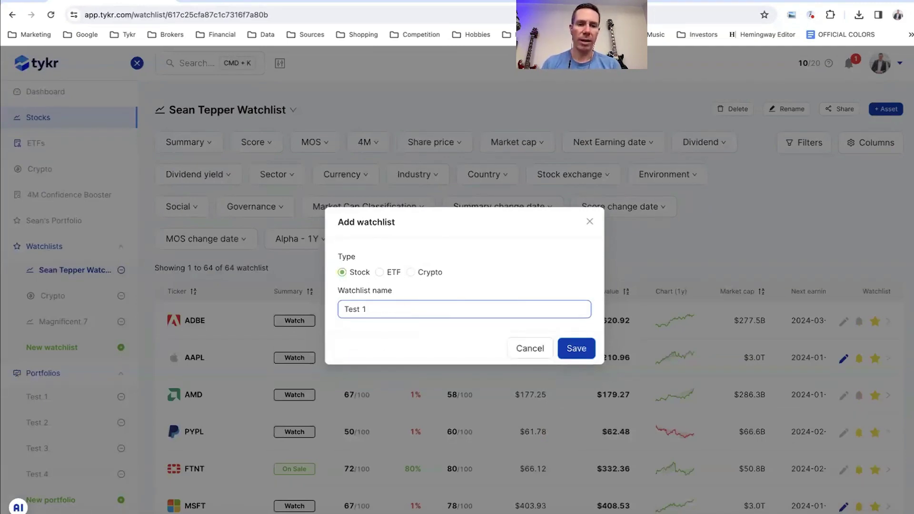
click(583, 358)
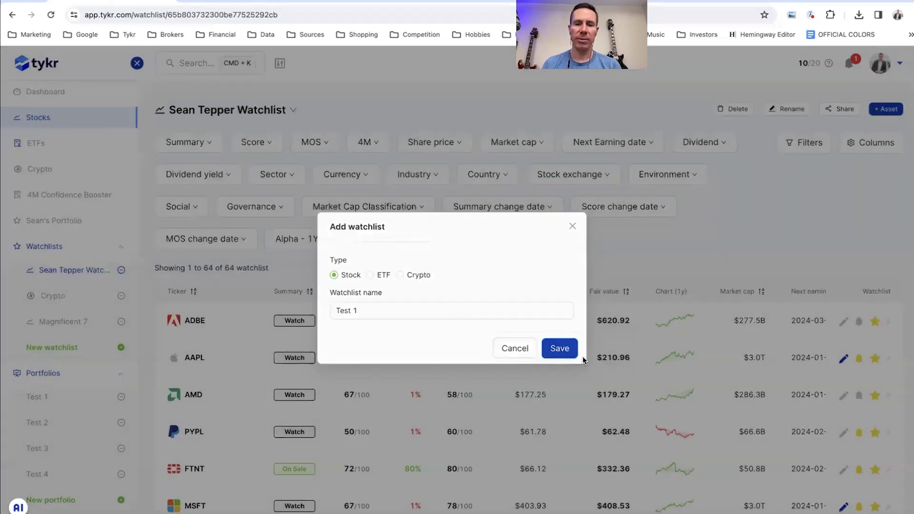
click(556, 342)
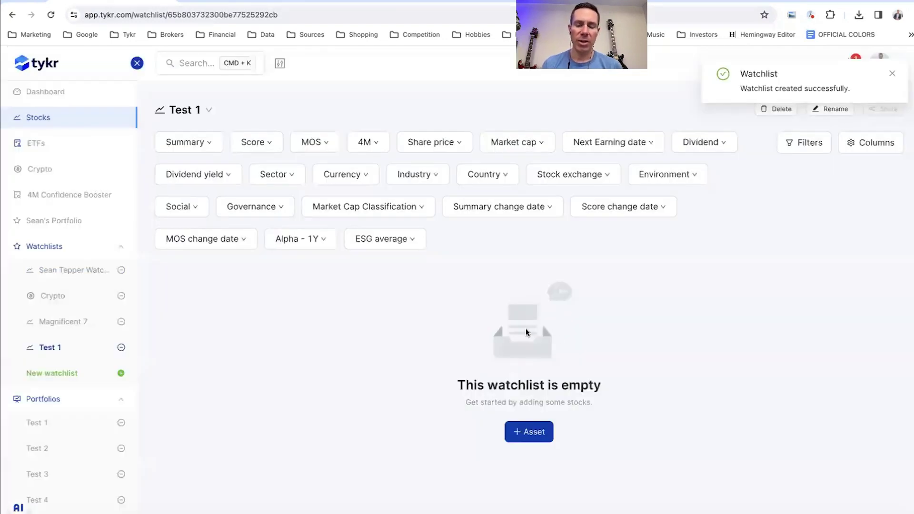
- View the manual stock entry form for the empty Test 1 watchlist and close it without adding a ticker
scroll(538, 324, down, 2)
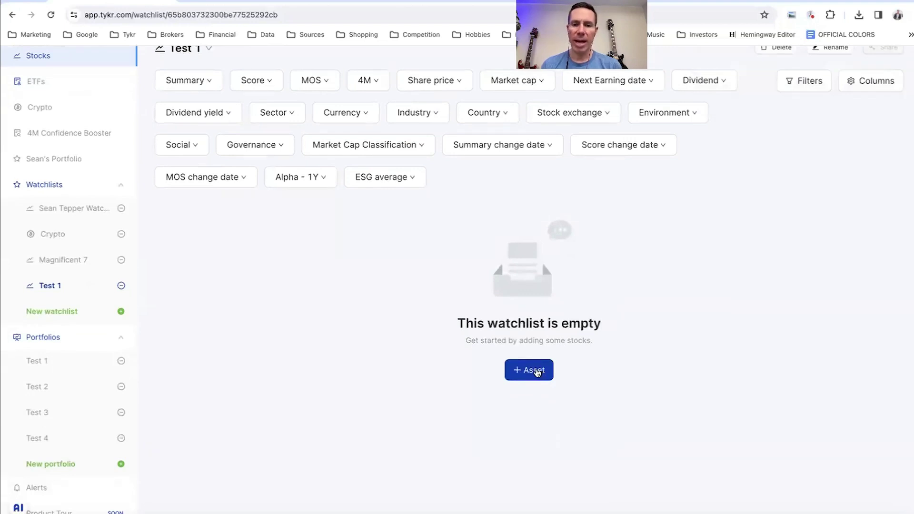
click(533, 375)
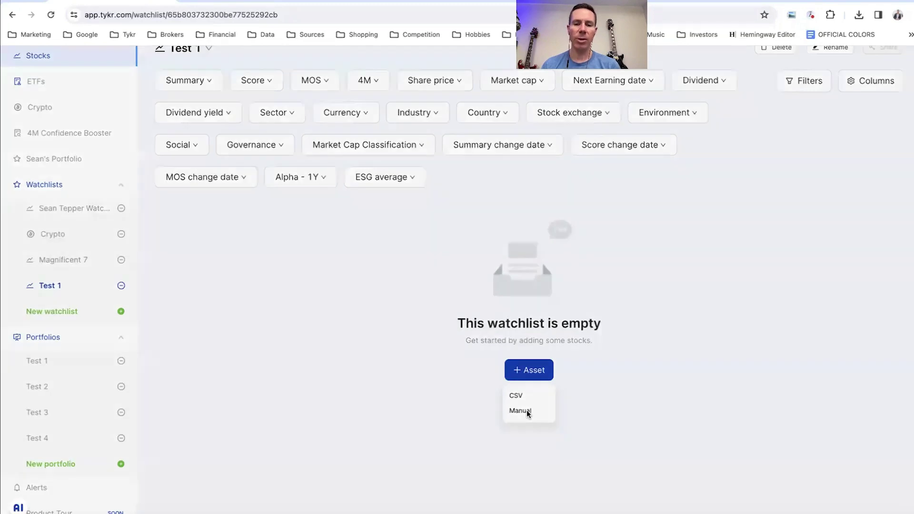
click(518, 411)
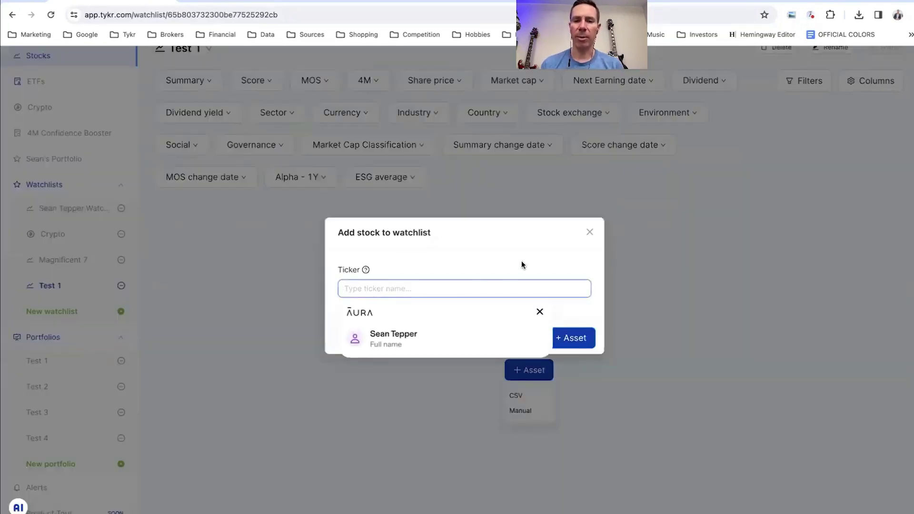
click(589, 233)
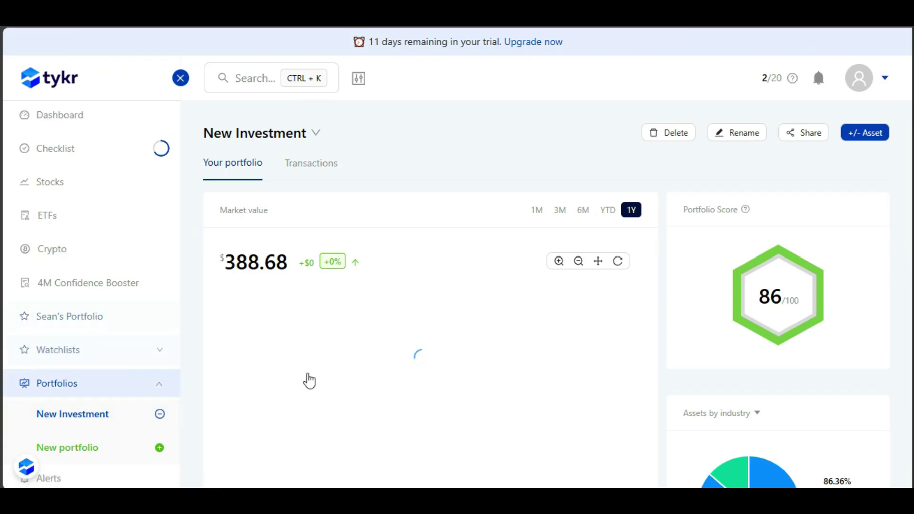
- Create a new portfolio named Test 5 with USD as its currency
scroll(660, 281, down, 6)
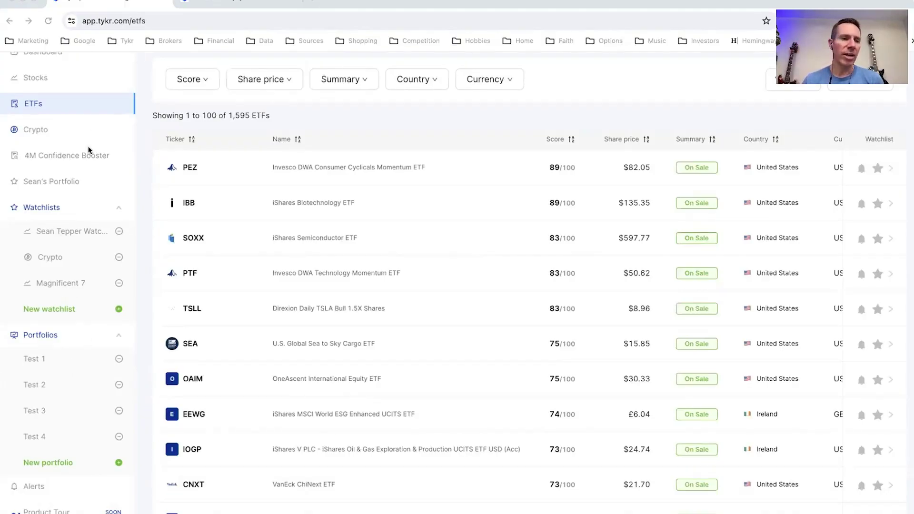
scroll(76, 333, down, 3)
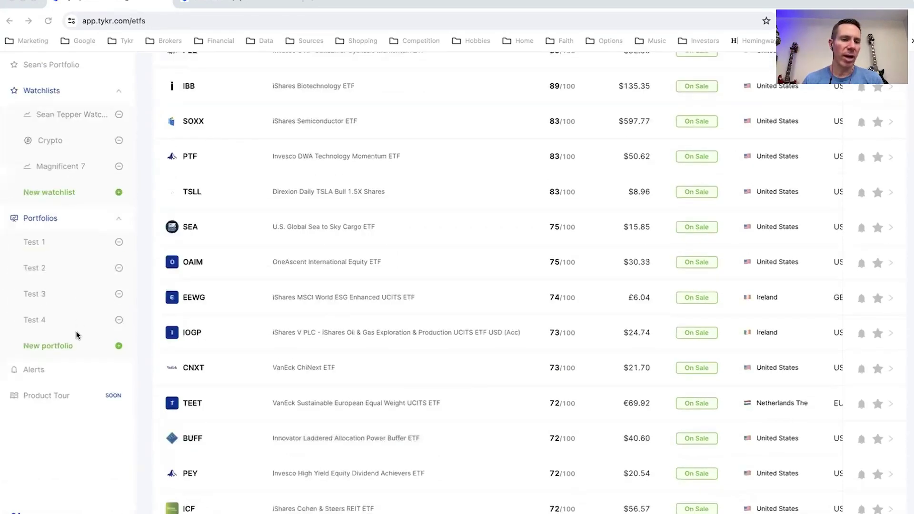
scroll(72, 369, up, 1)
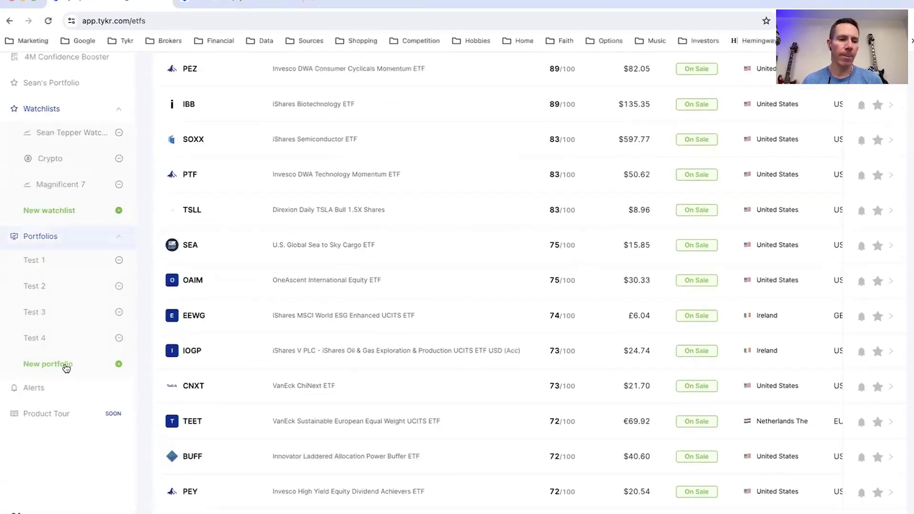
click(118, 365)
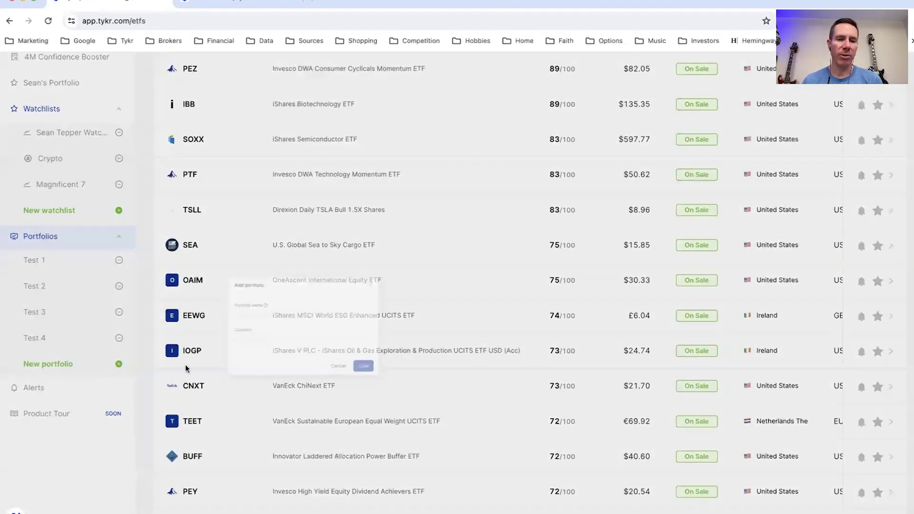
click(372, 277)
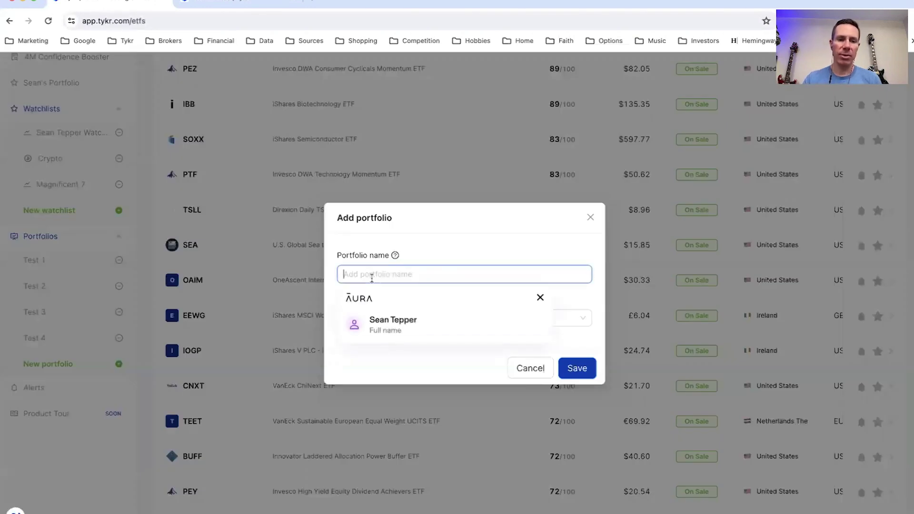
text(Test )
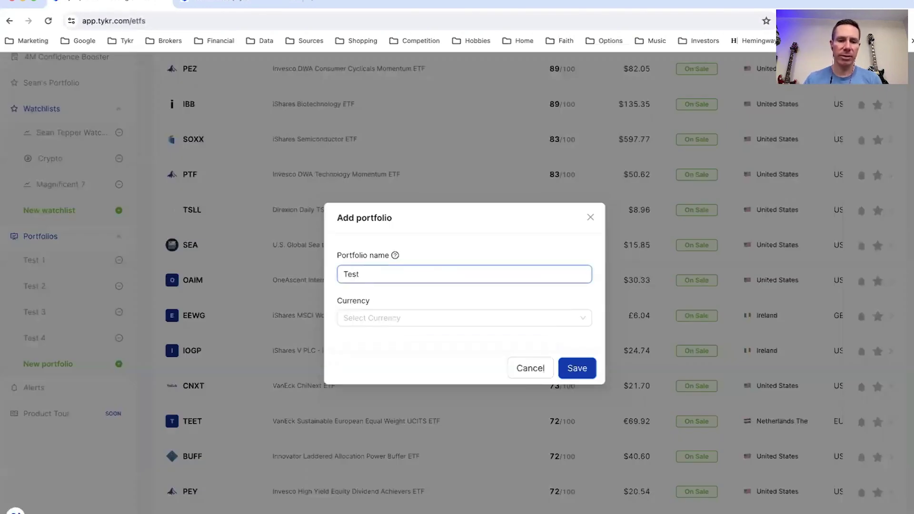
text(5)
click(401, 315)
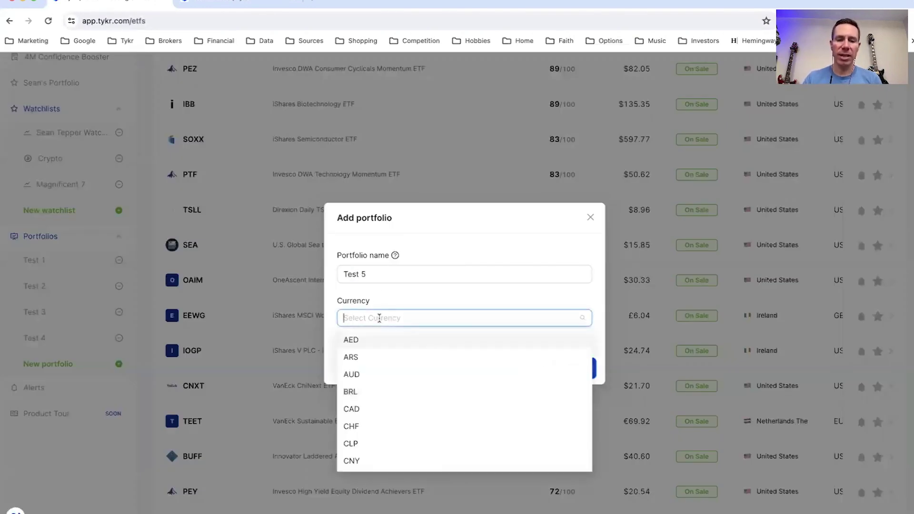
text(usd)
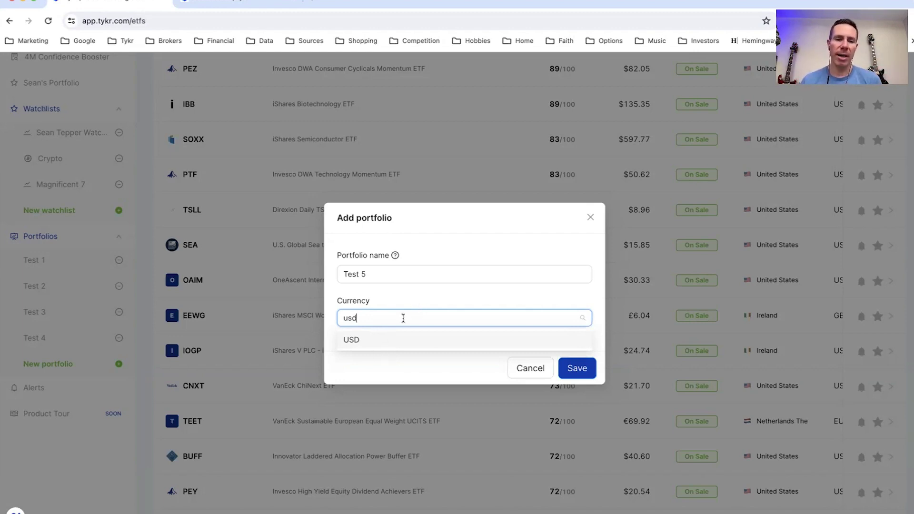
click(363, 342)
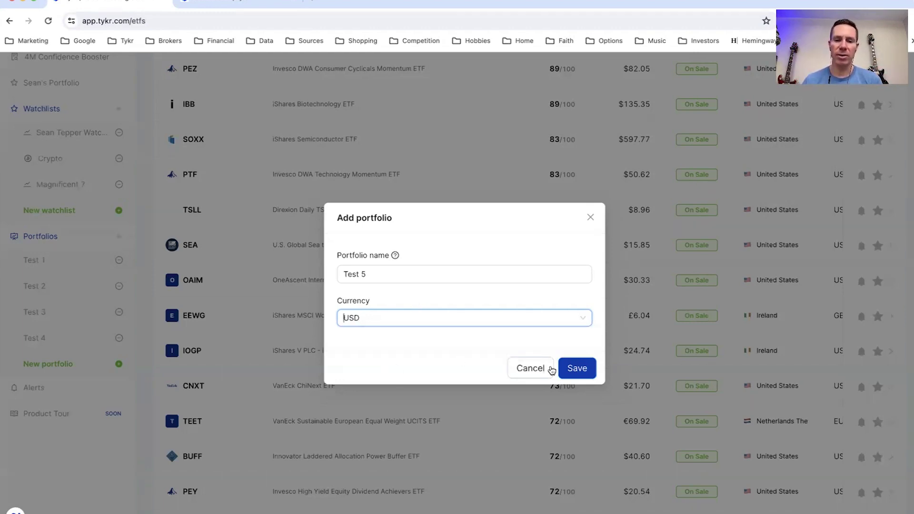
click(570, 368)
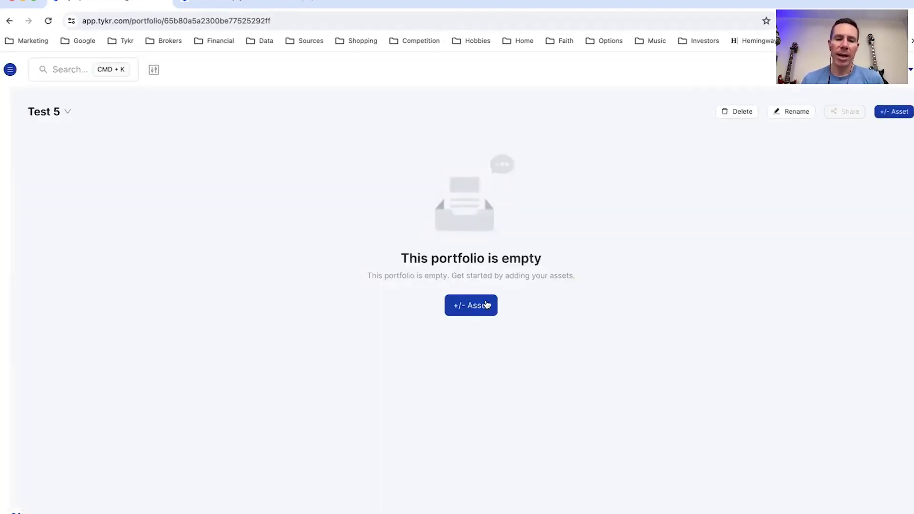
- Start a manual buy transaction in the Test 5 portfolio for AAPL - Apple Inc. on NASDAQ with a quantity of 10
click(482, 305)
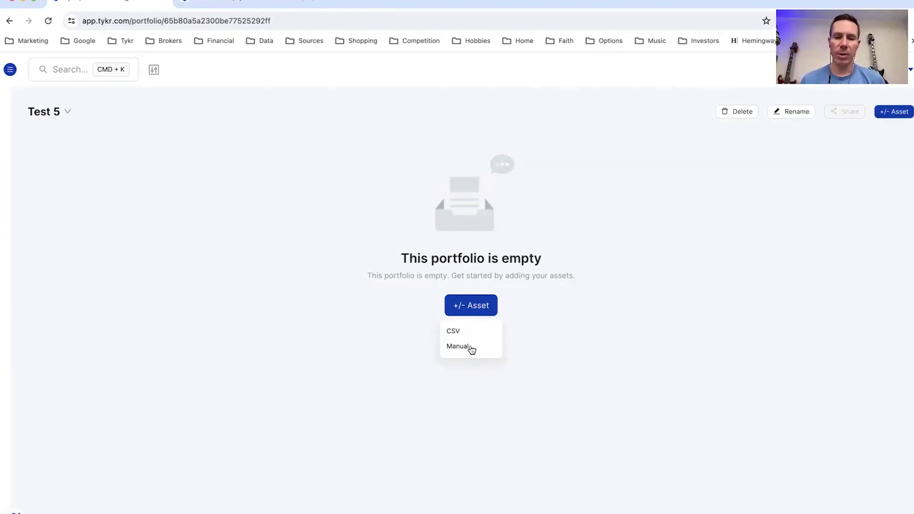
click(469, 348)
click(379, 269)
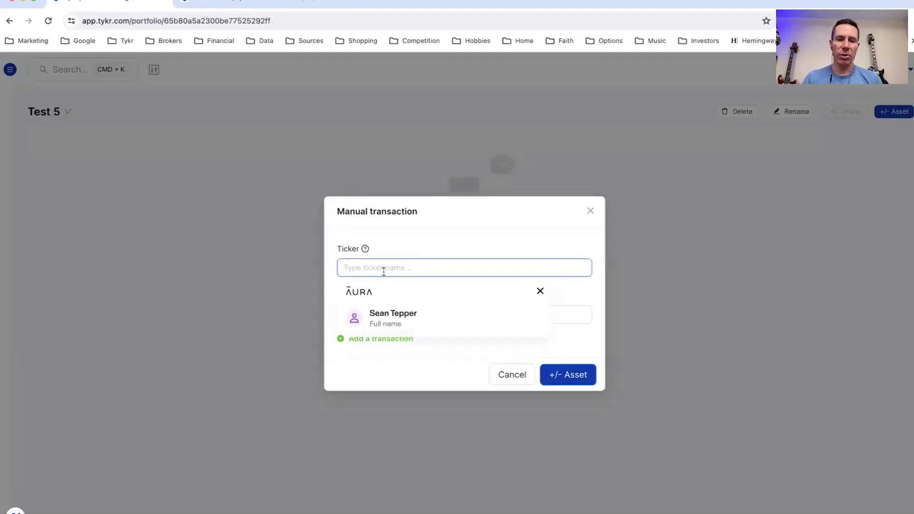
text(aapl)
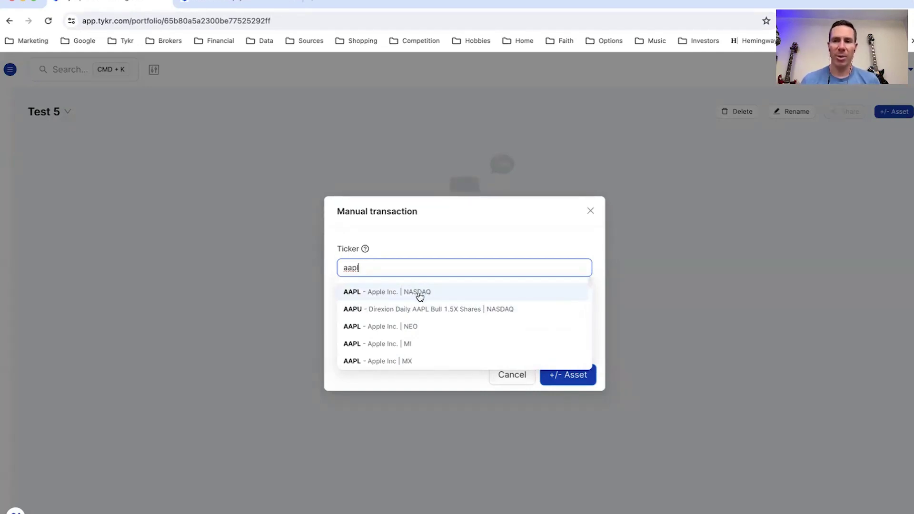
click(374, 295)
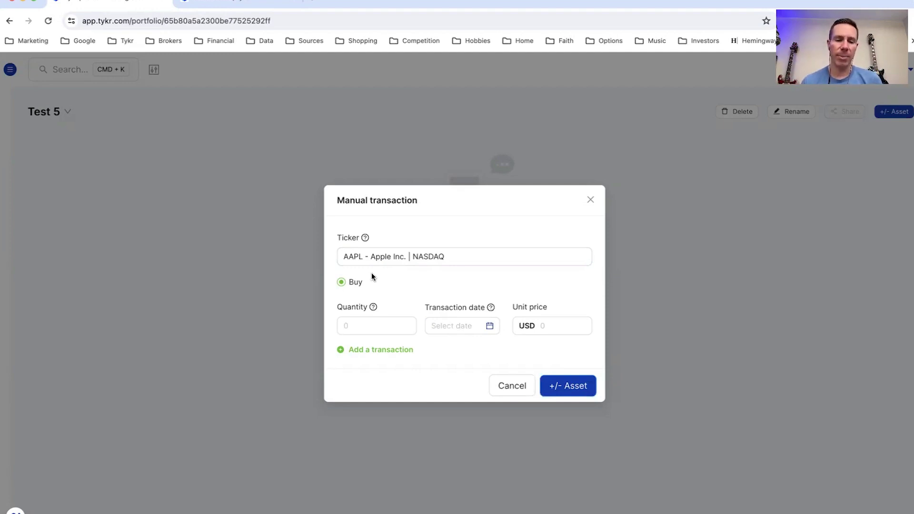
click(374, 327)
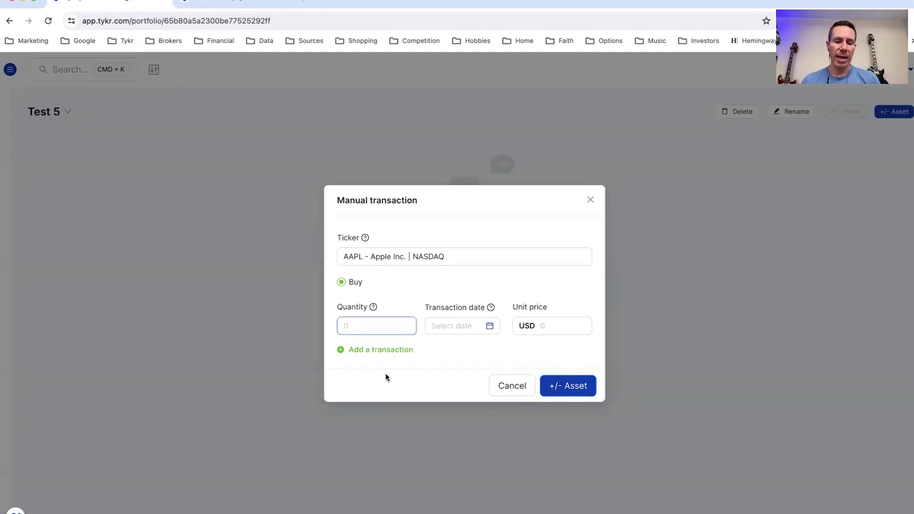
text(10)
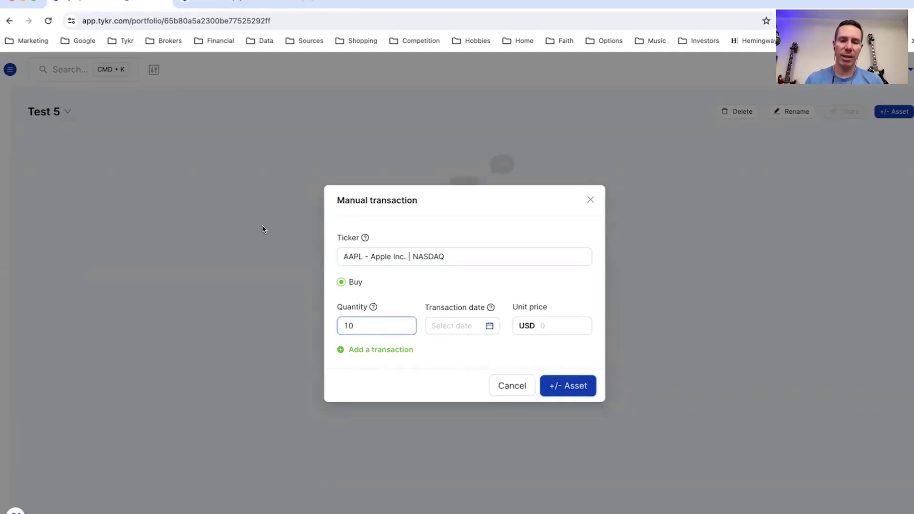
- Set the transaction date of the AAPL buy to 2021-06-16
click(489, 326)
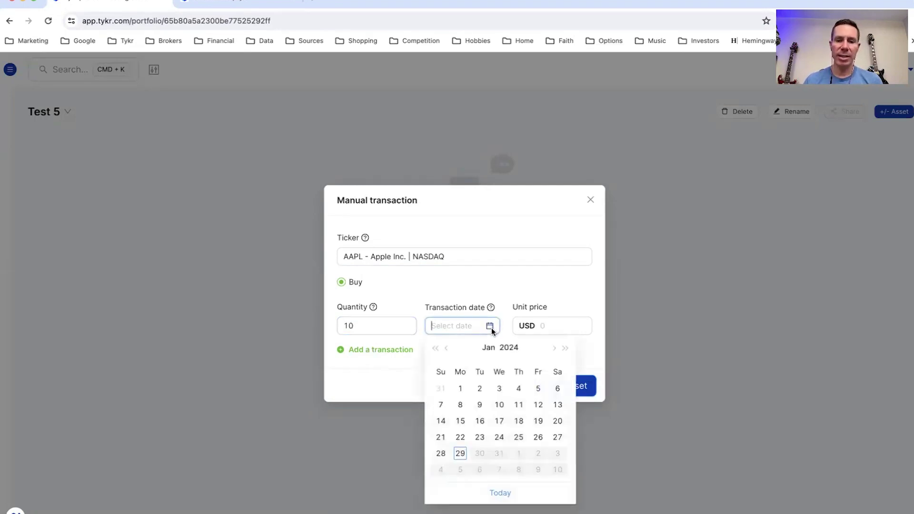
click(448, 349)
click(447, 349)
click(448, 349)
click(448, 349)
click(448, 349)
click(446, 349)
click(446, 349)
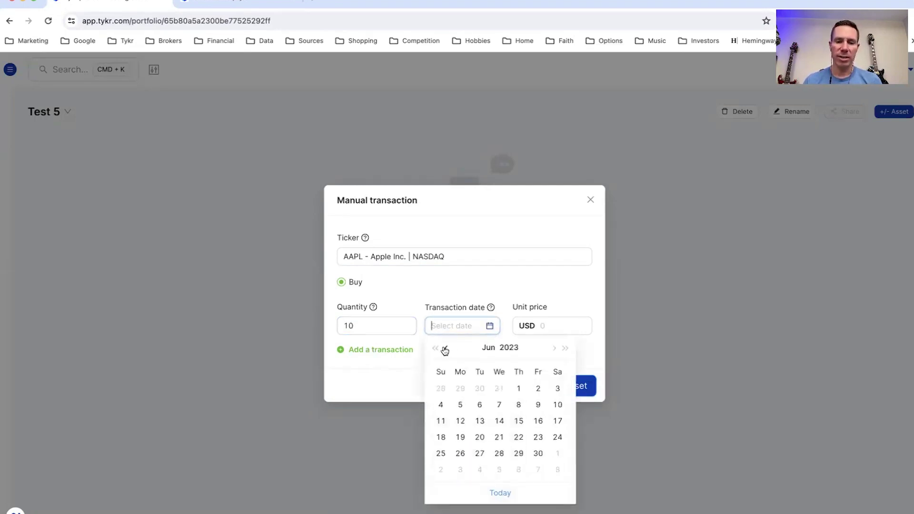
click(435, 348)
click(435, 348)
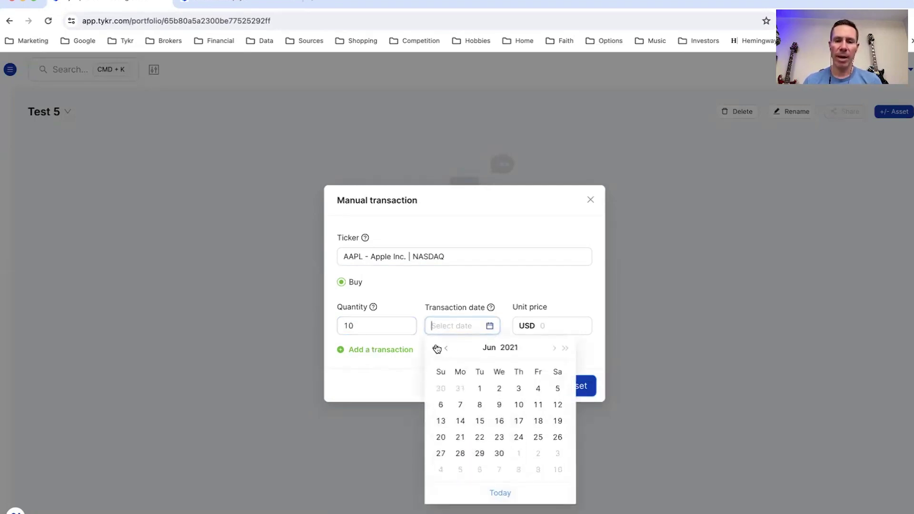
click(500, 422)
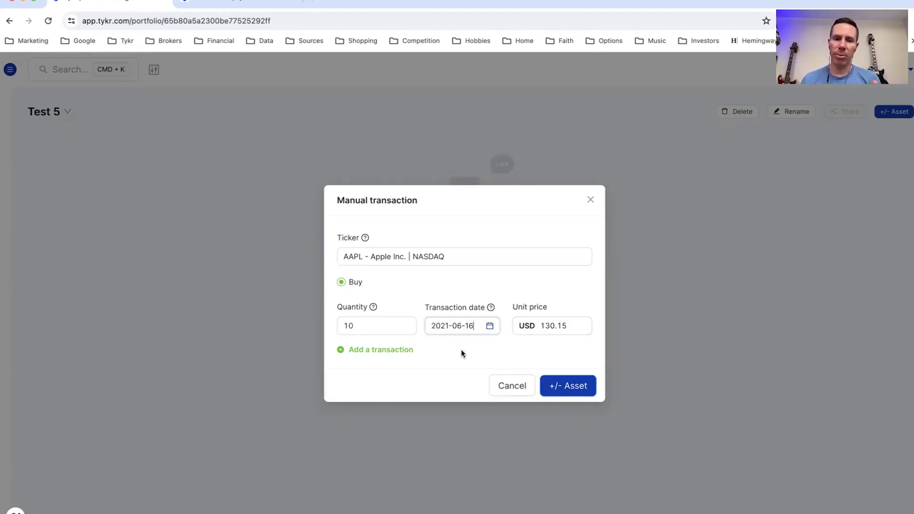
- Change the unit price of the AAPL buy to 130.45 USD
click(569, 326)
key(BackSpace)
key(BackSpace)
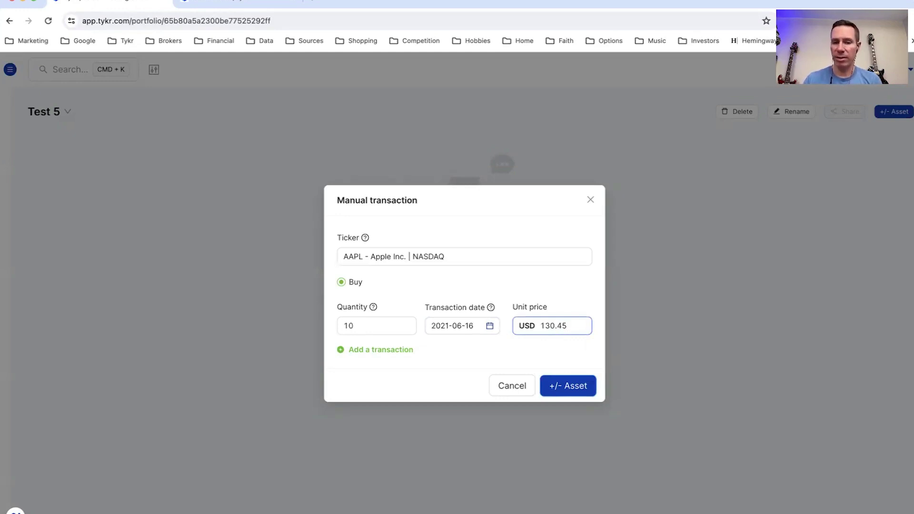
- Try adding two extra AAPL buy rows with quantities 20 and 30, and remove both rows
click(397, 351)
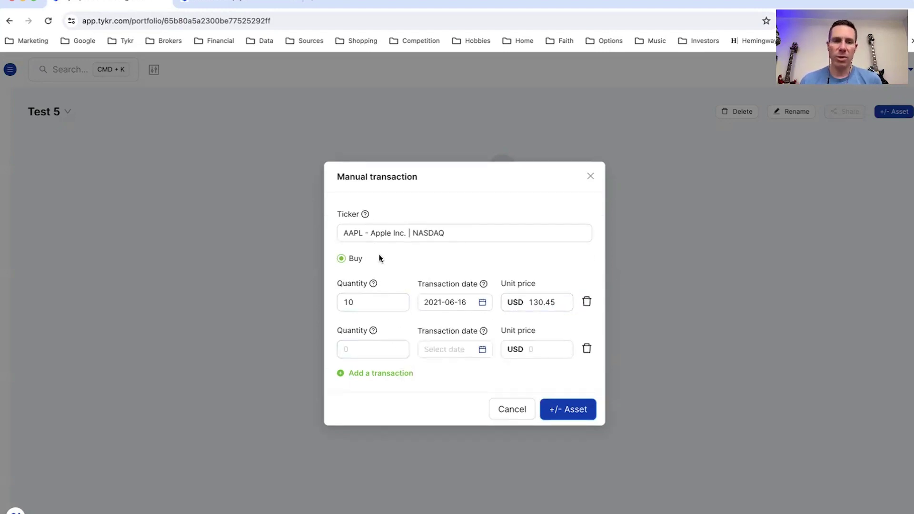
click(367, 350)
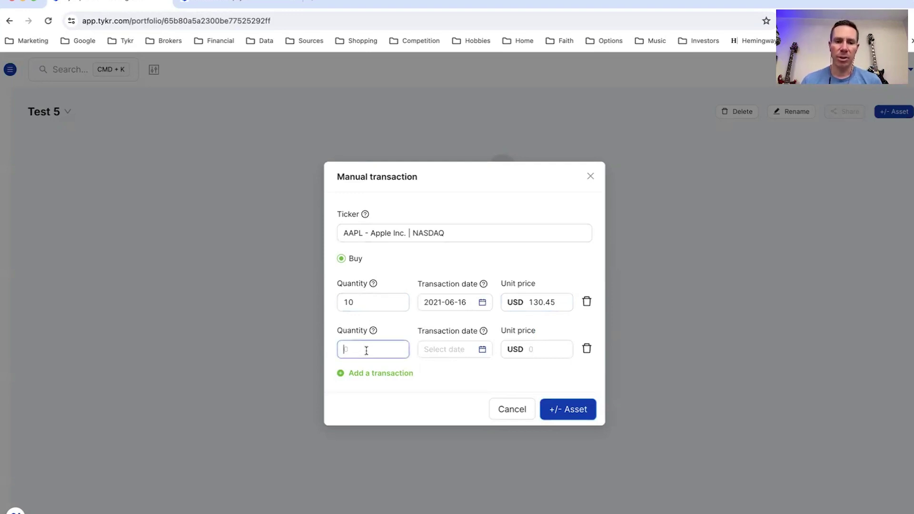
text(20)
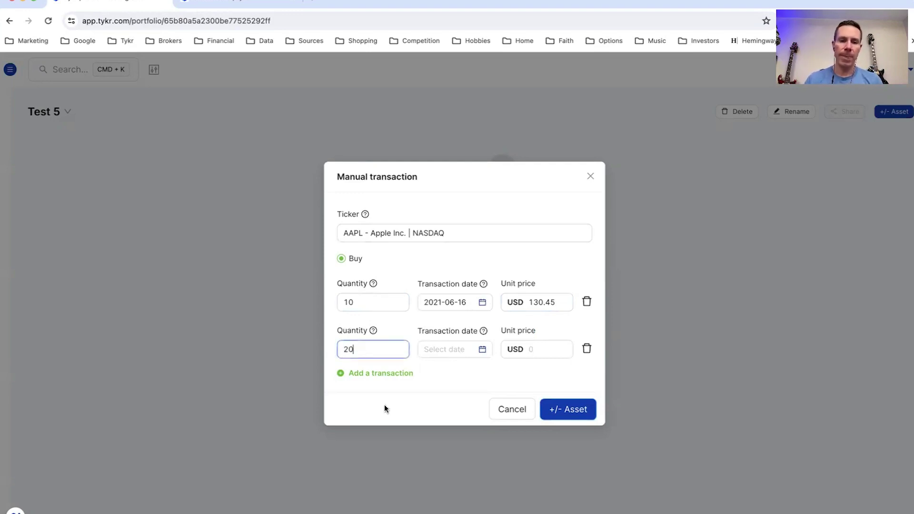
click(387, 373)
click(384, 374)
text(3)
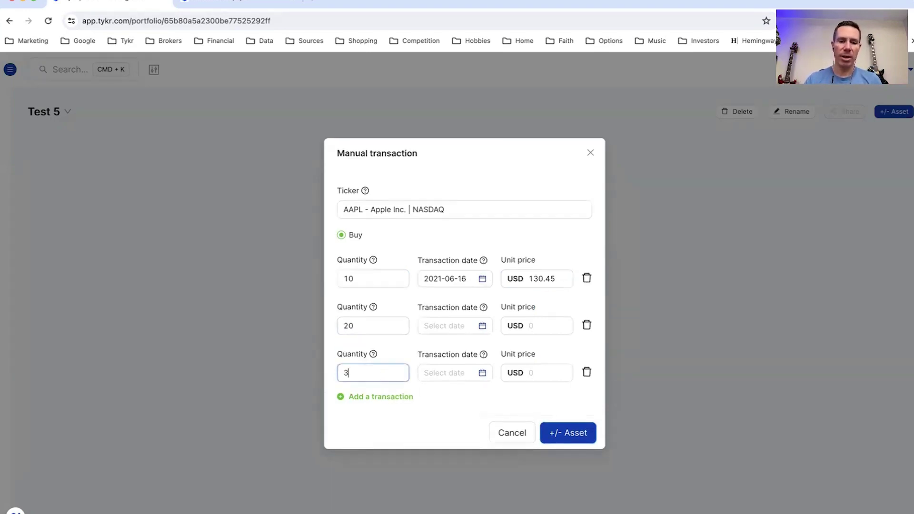
text(0)
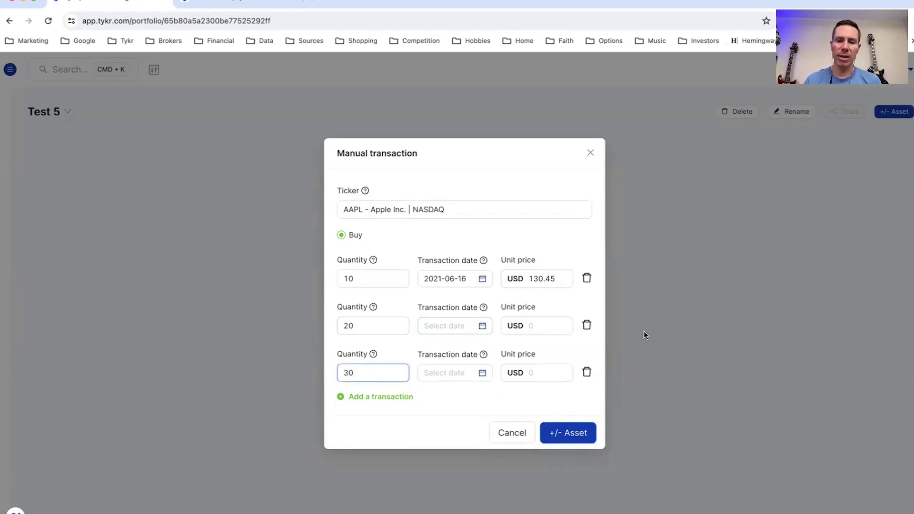
click(587, 326)
click(587, 349)
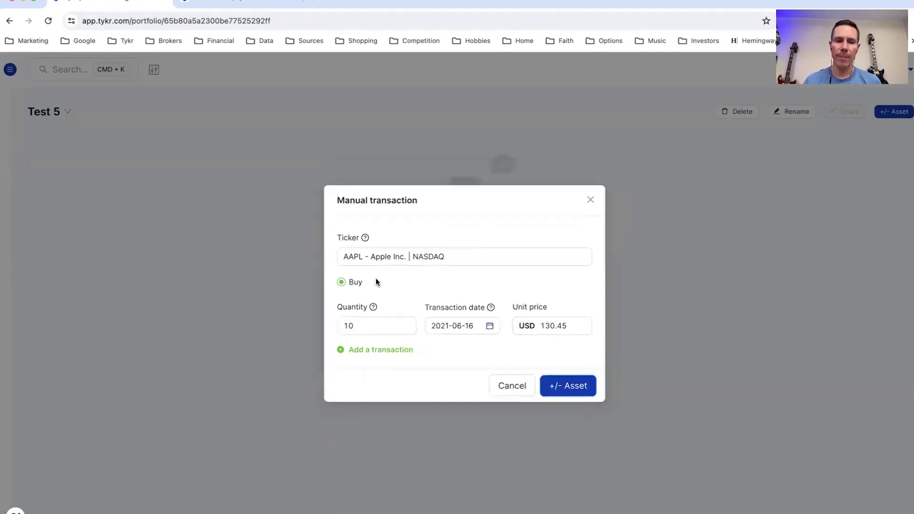
- Submit the AAPL buy transaction to the Test 5 portfolio
click(570, 386)
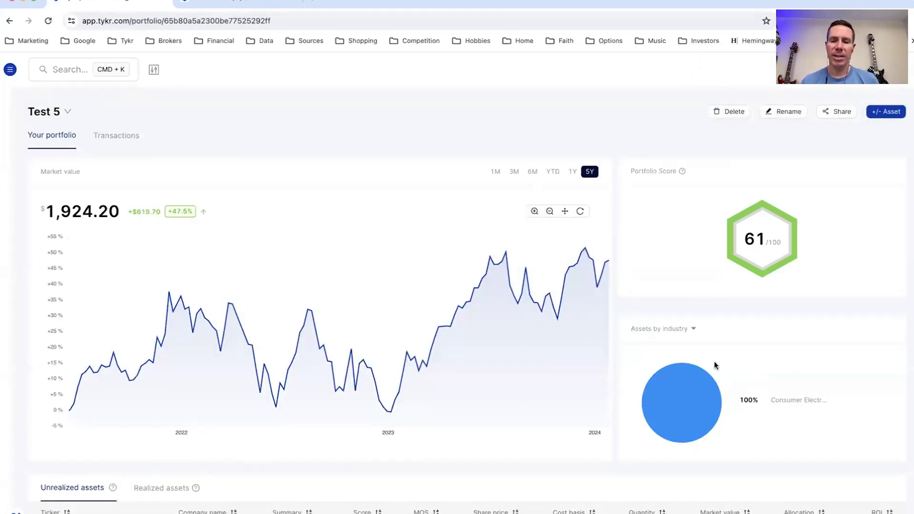
- Start a manual buy transaction in the Test 5 portfolio for CAT - Caterpillar Inc. on NYSE with a quantity of 10
click(894, 114)
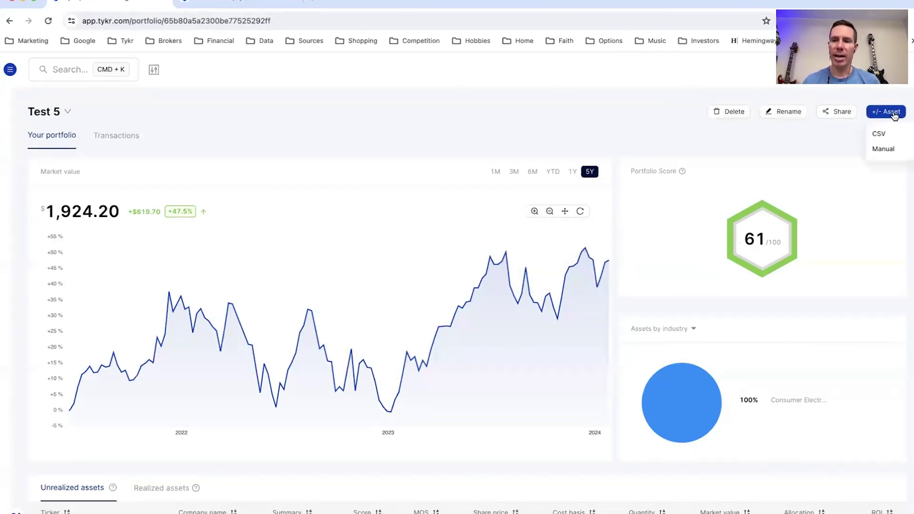
click(890, 150)
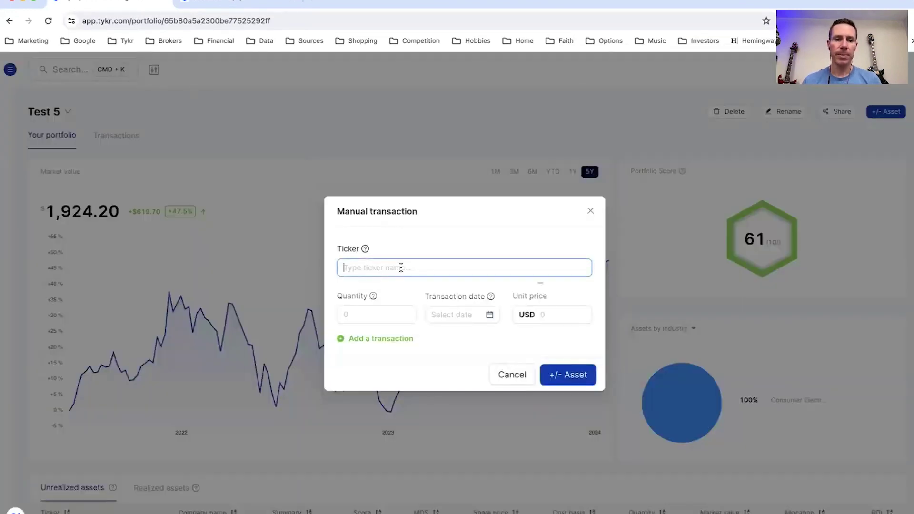
click(401, 267)
text(cat)
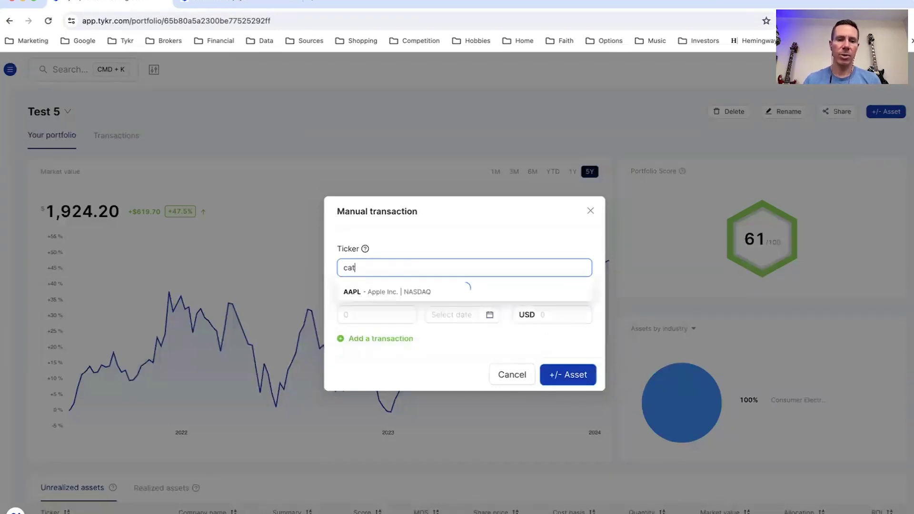
click(361, 291)
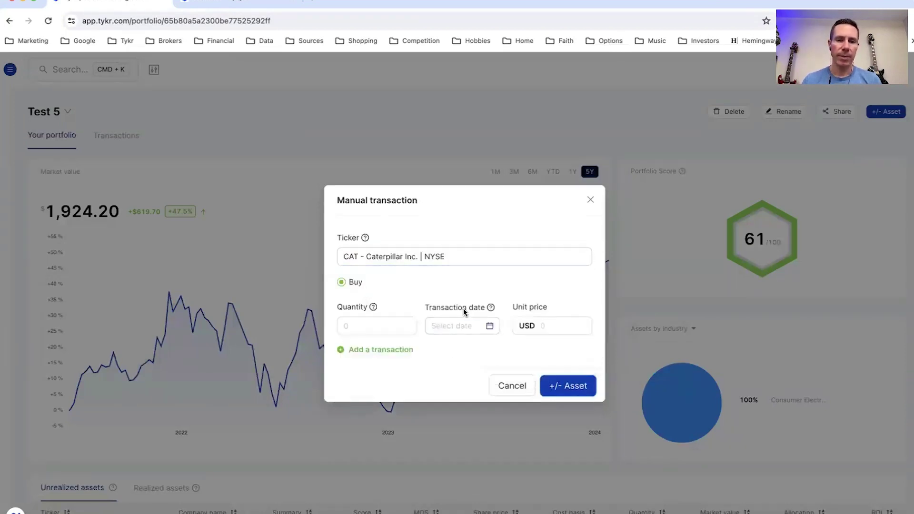
click(369, 328)
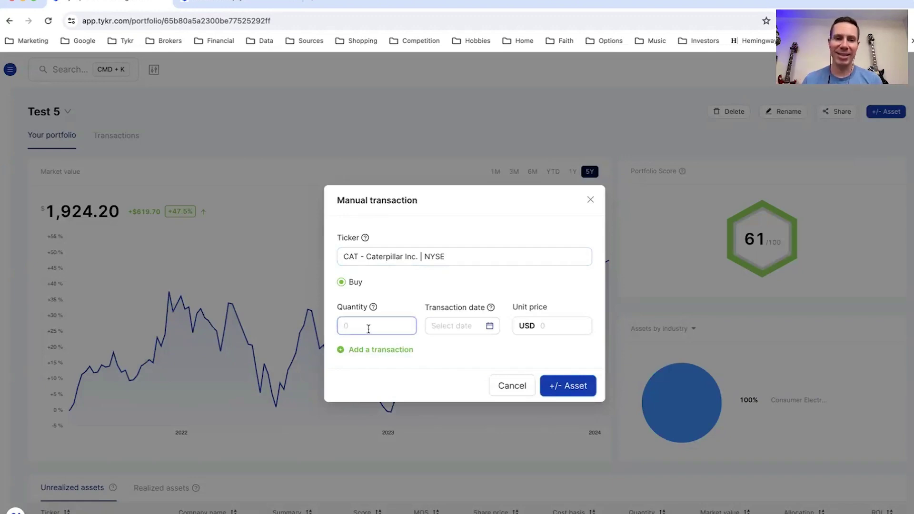
text(10)
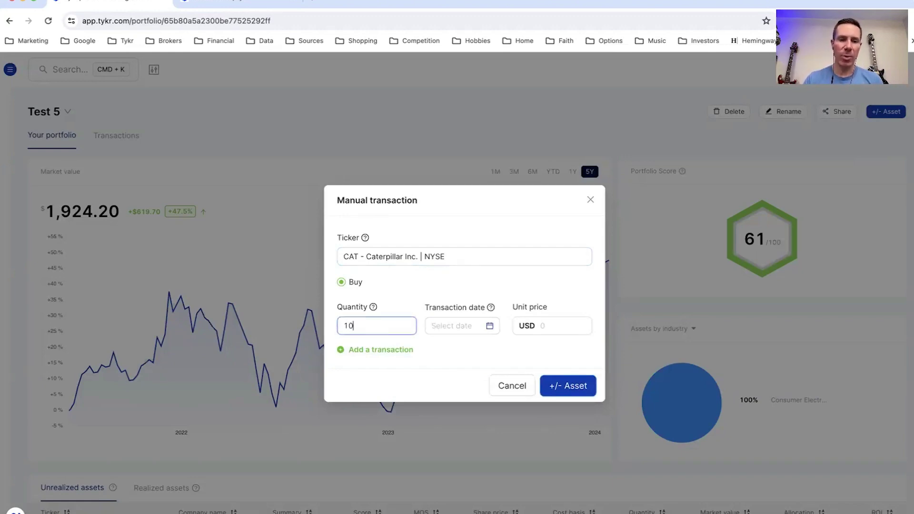
- Date the Caterpillar buy 2023-07-12 and add it to the portfolio
click(457, 328)
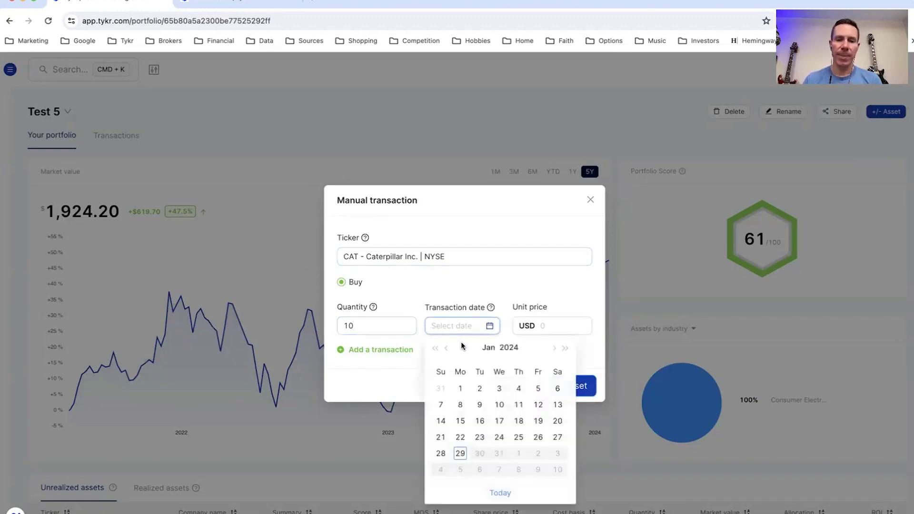
click(447, 349)
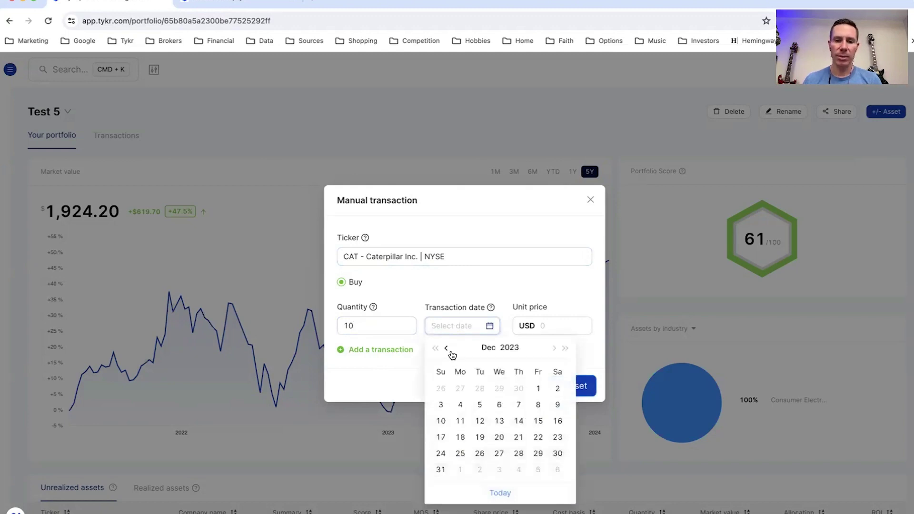
click(447, 349)
click(447, 348)
click(447, 349)
click(446, 349)
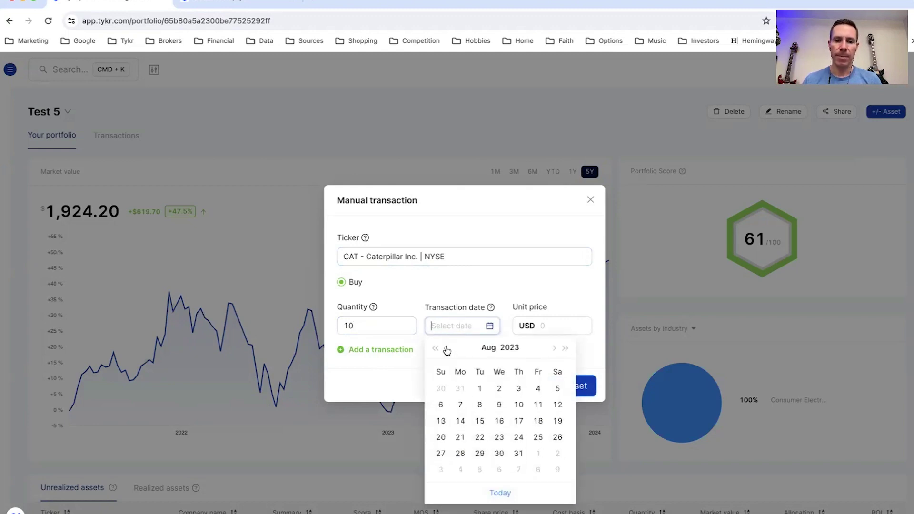
click(446, 349)
click(499, 421)
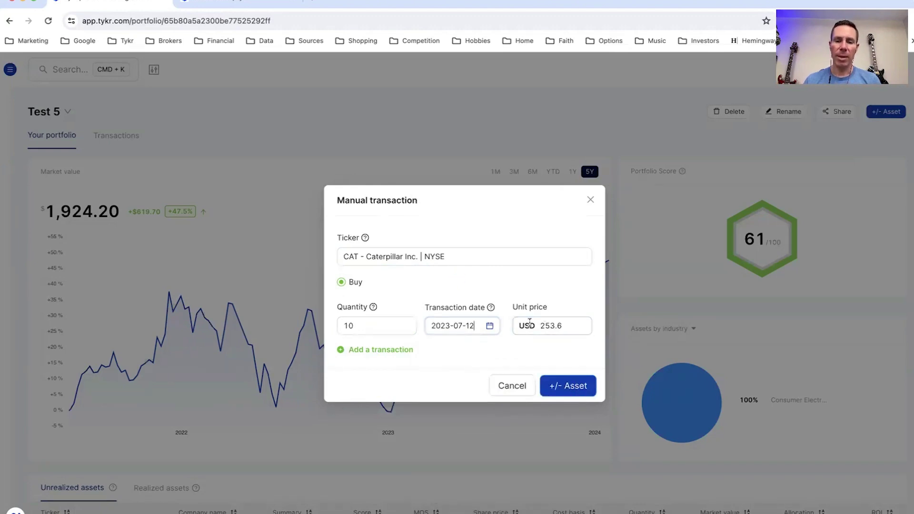
click(576, 386)
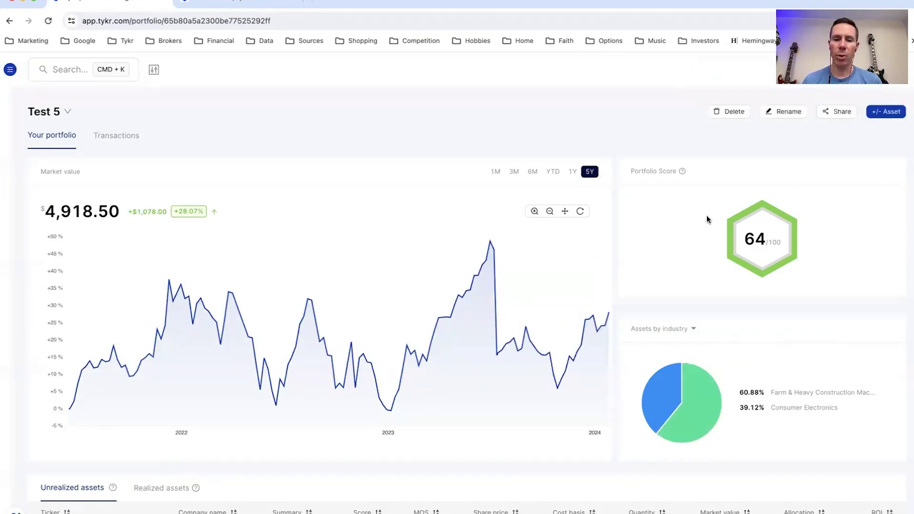
- Review the Test 5 portfolio's unrealized and realized assets and its transaction history, and return to the portfolio overview
scroll(461, 259, down, 3)
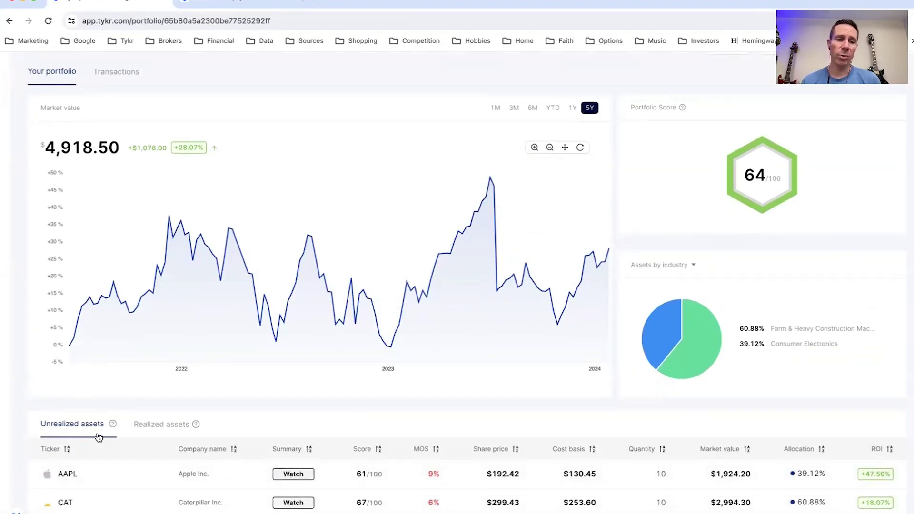
click(153, 424)
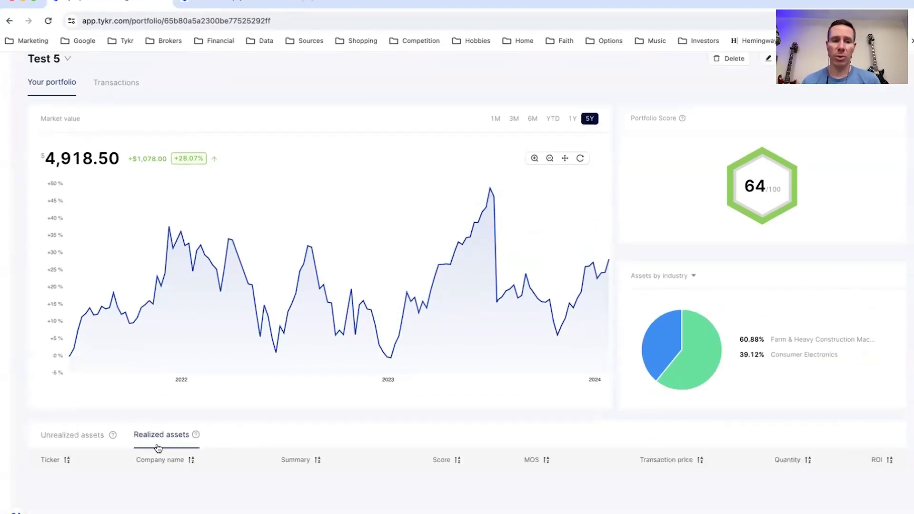
click(80, 433)
scroll(115, 124, up, 2)
click(122, 135)
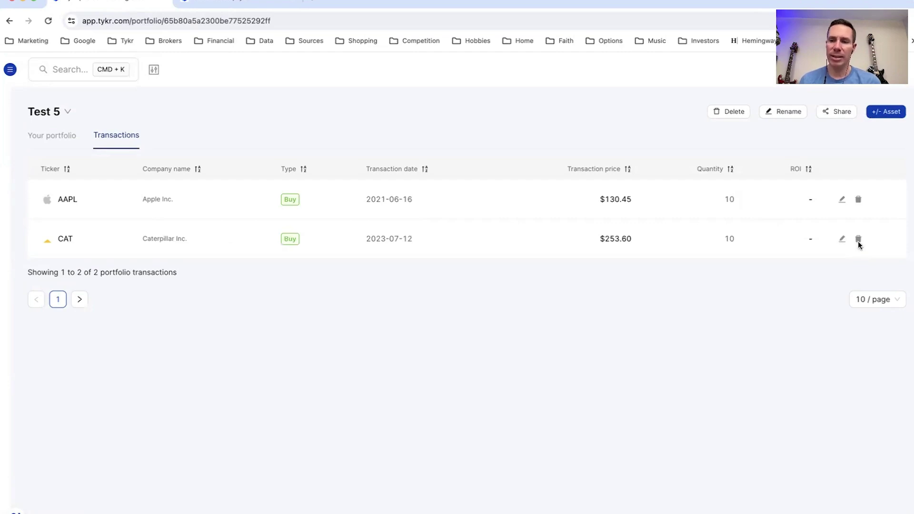
click(52, 136)
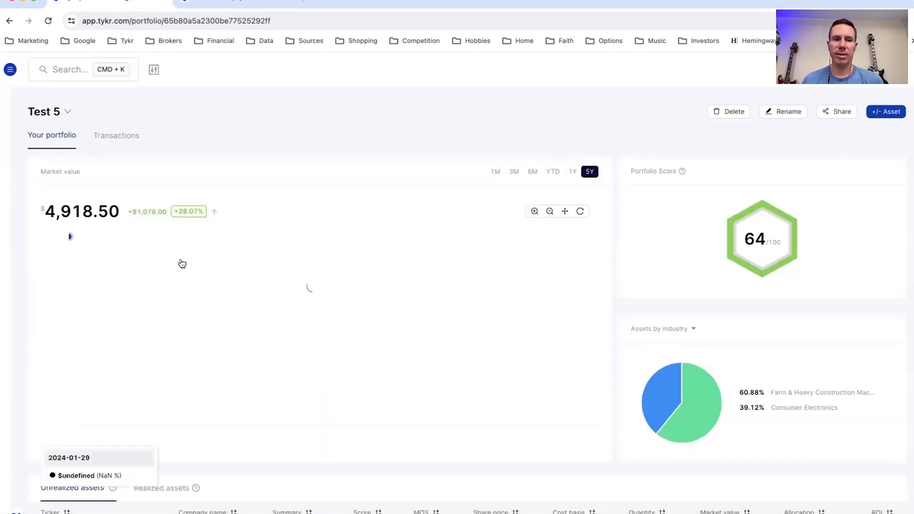
- Start a manual sell transaction in the Test 5 portfolio for AAPL - Apple Inc. on NASDAQ with a quantity of 5
click(889, 114)
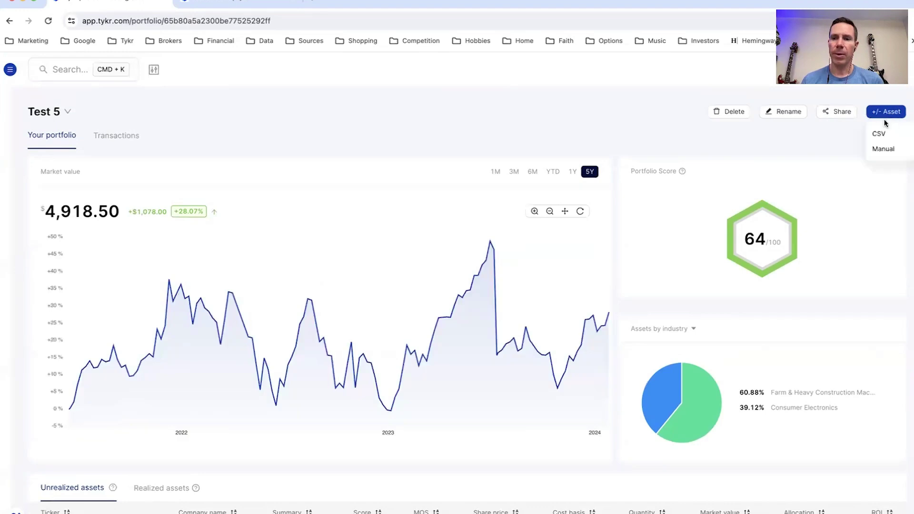
click(884, 149)
text(a)
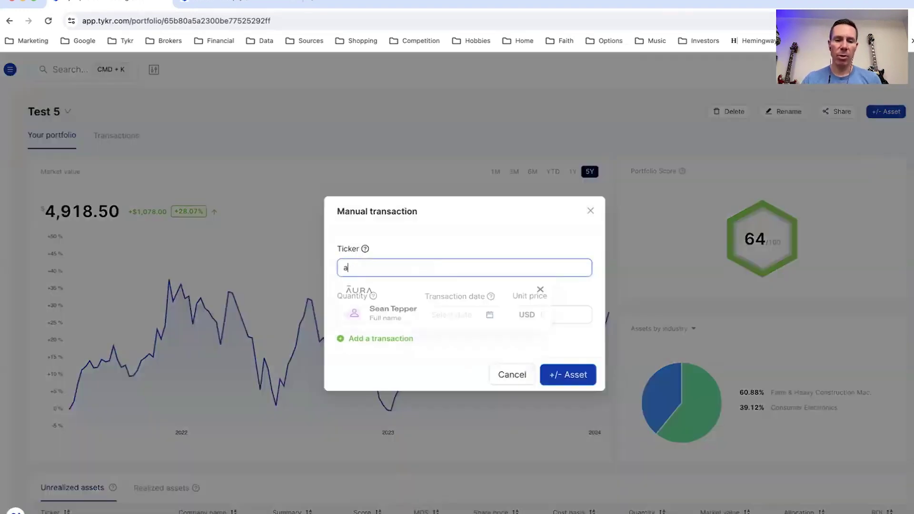
text(apl)
click(385, 290)
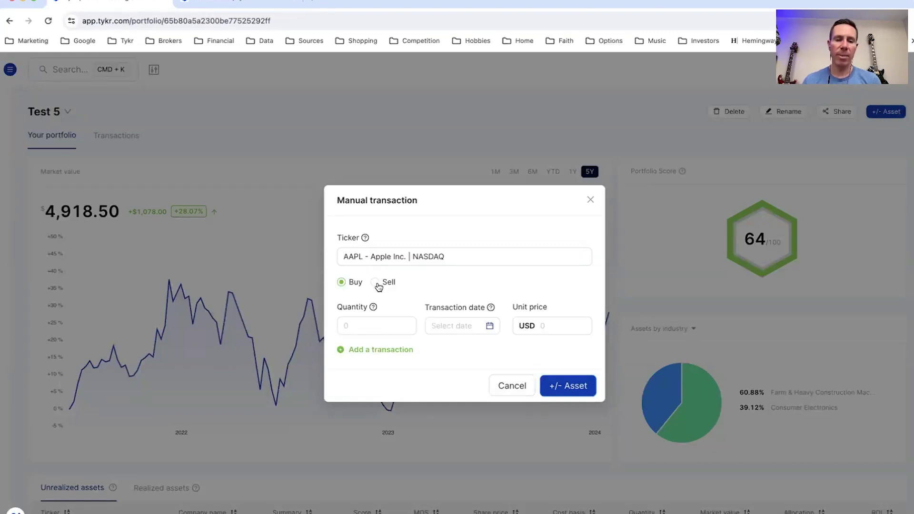
click(377, 284)
click(380, 324)
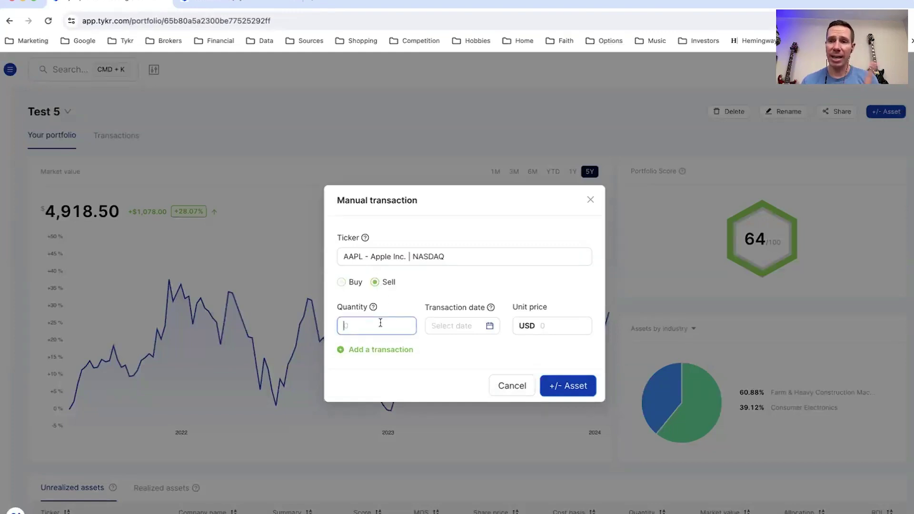
text(5)
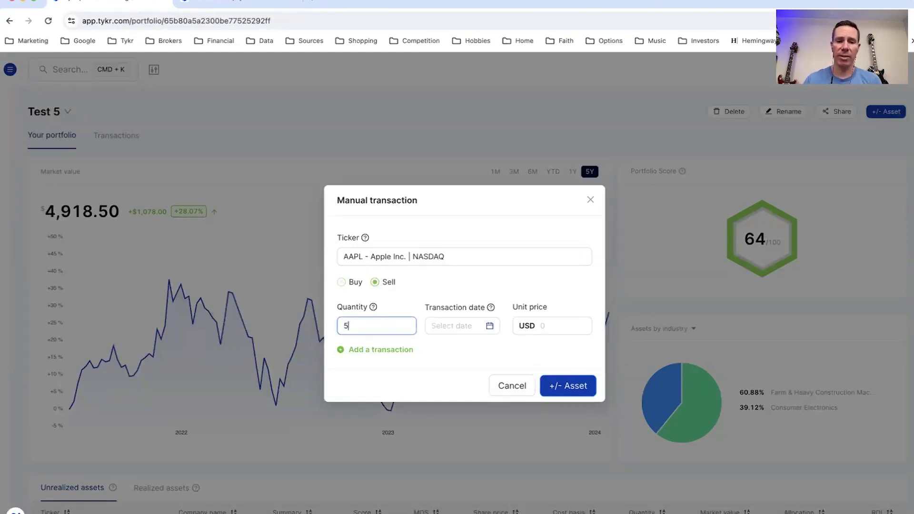
- Date the AAPL sale 2024-01-24 and add it to the portfolio
click(473, 328)
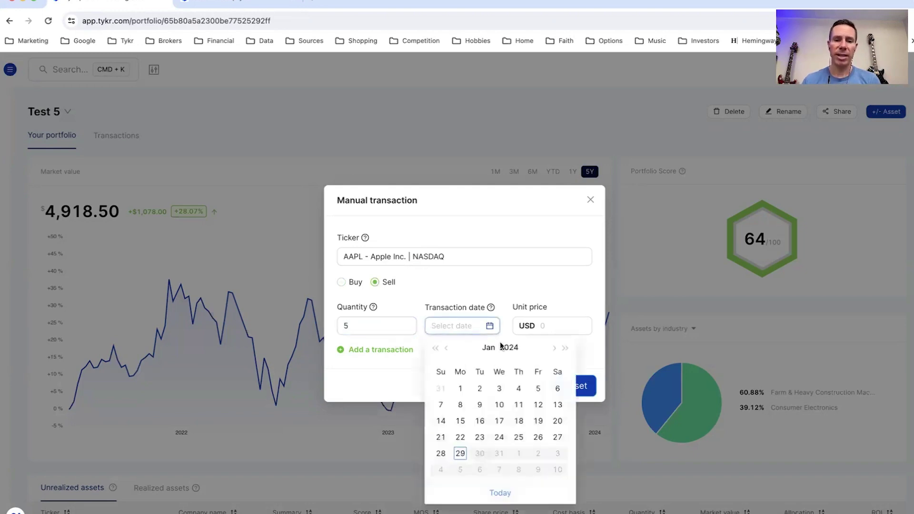
click(499, 436)
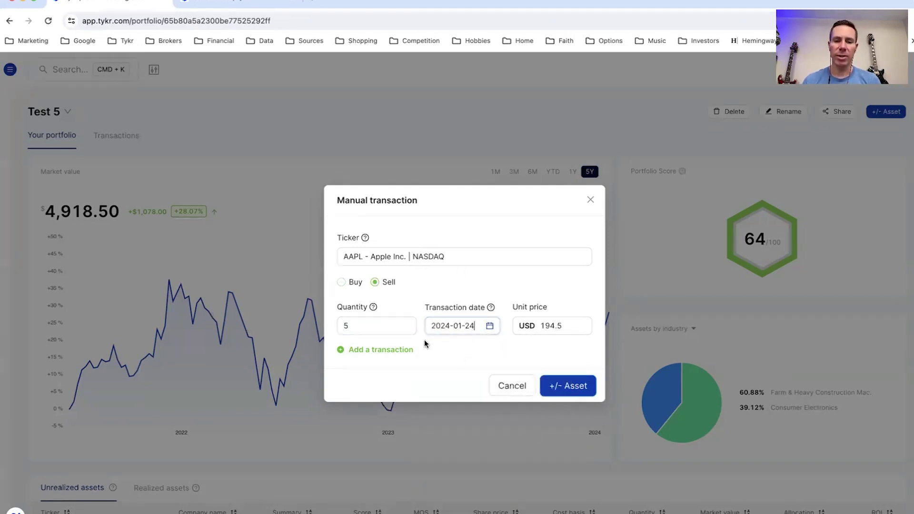
click(566, 387)
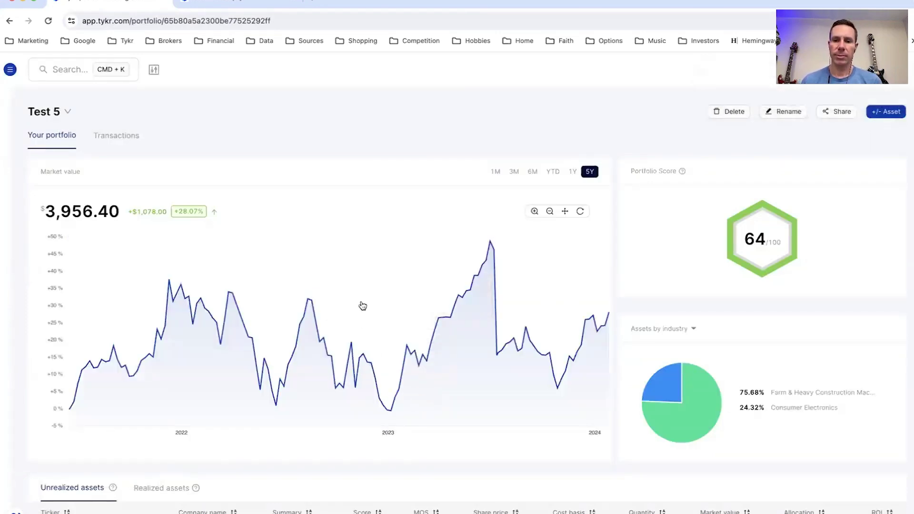
- Review the Test 5 portfolio's realized assets, compare the AAPL buy and sell prices in its transactions, and return to the portfolio overview
scroll(362, 305, down, 2)
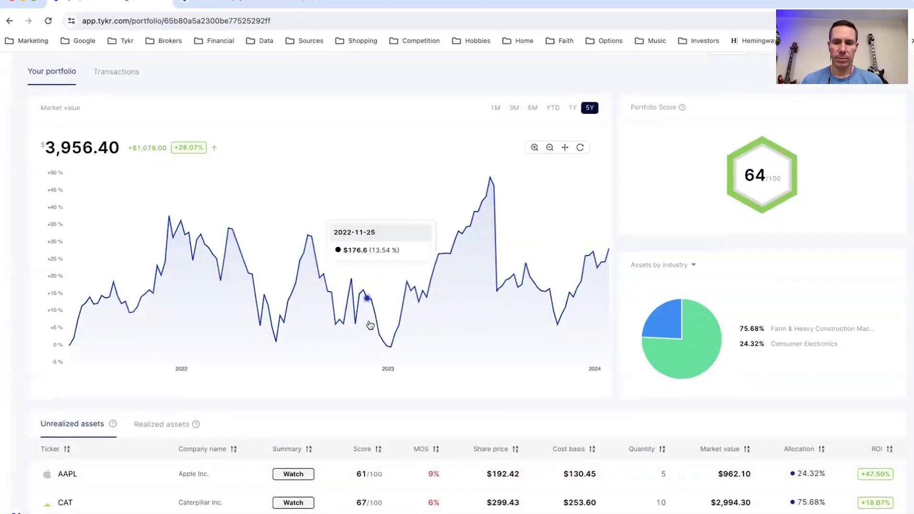
click(176, 428)
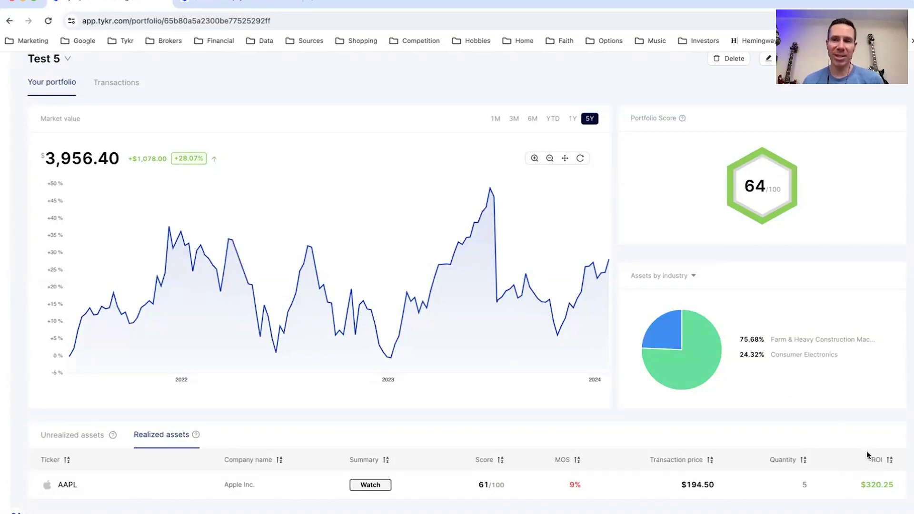
click(119, 86)
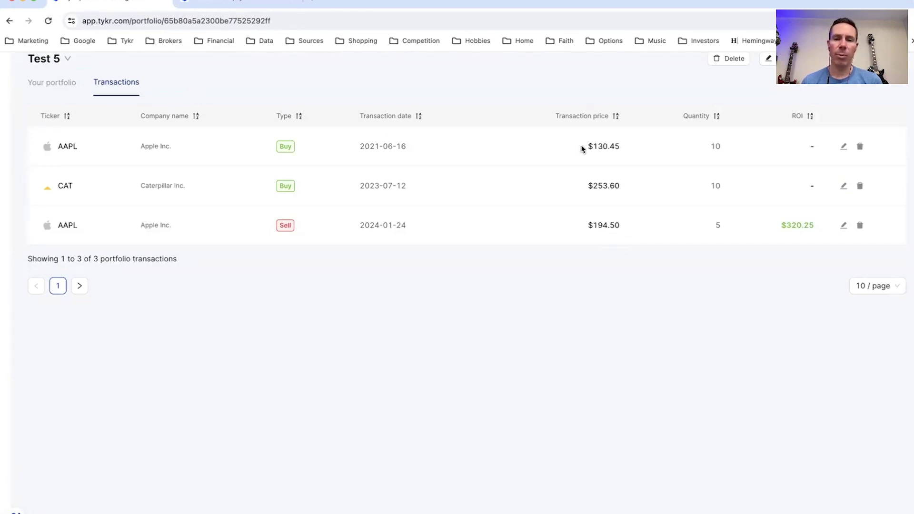
drag(584, 147, 624, 146)
drag(584, 233, 625, 227)
click(652, 235)
click(53, 82)
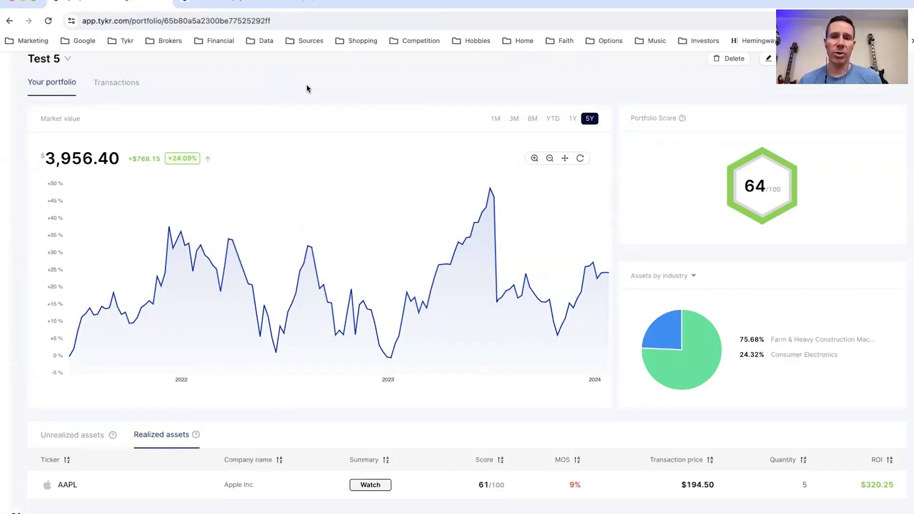
- Start a manual buy transaction in the Test 5 portfolio for ADYEN - Adyen N.V. on EURONEXT with a quantity of 10
scroll(307, 88, up, 2)
click(889, 113)
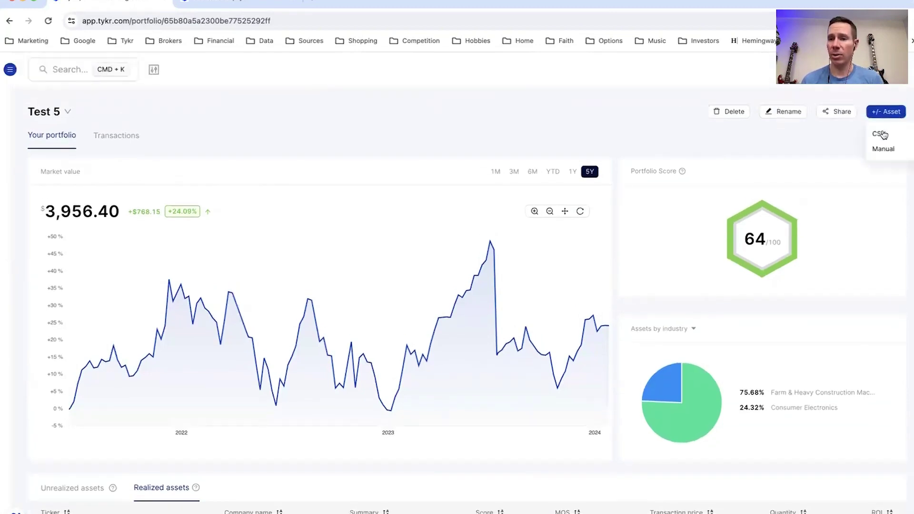
click(889, 149)
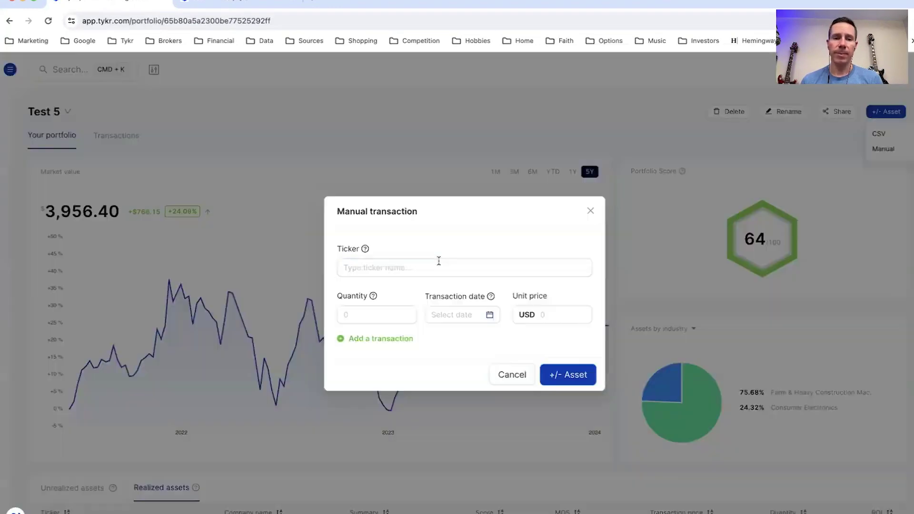
click(438, 262)
text(adyen)
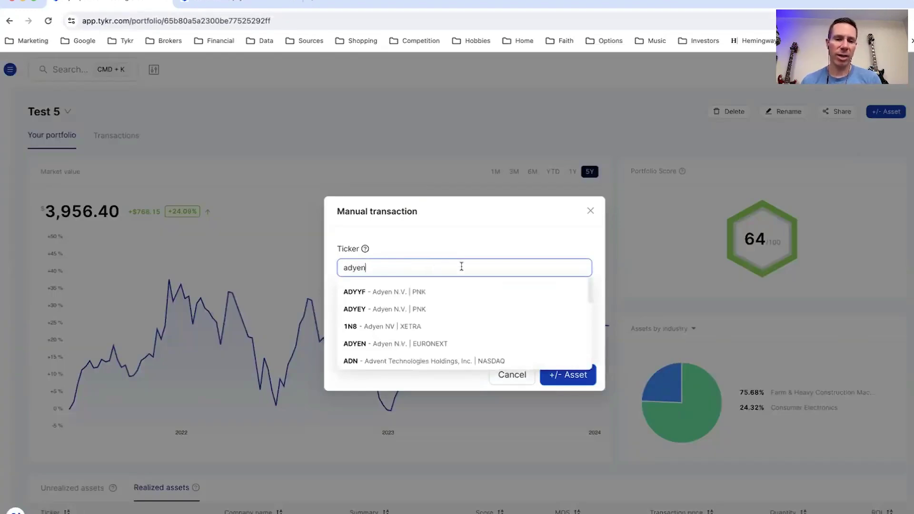
click(401, 344)
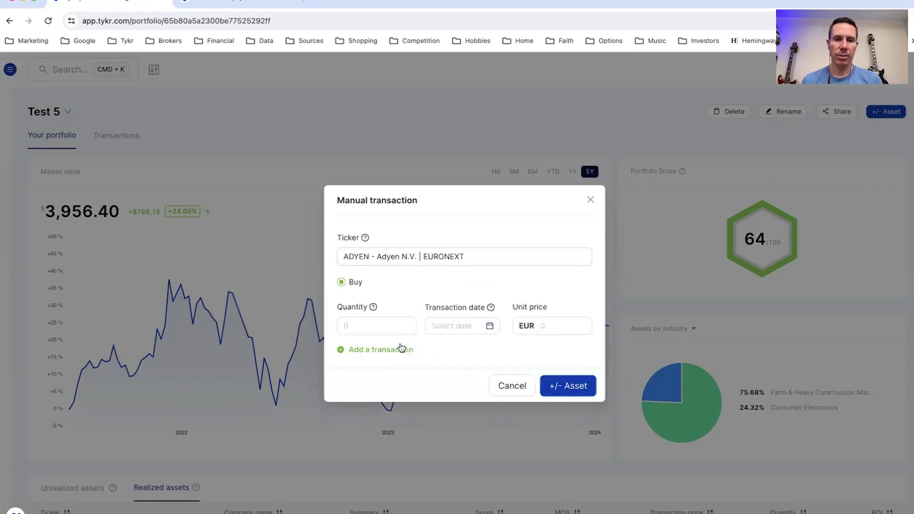
click(516, 326)
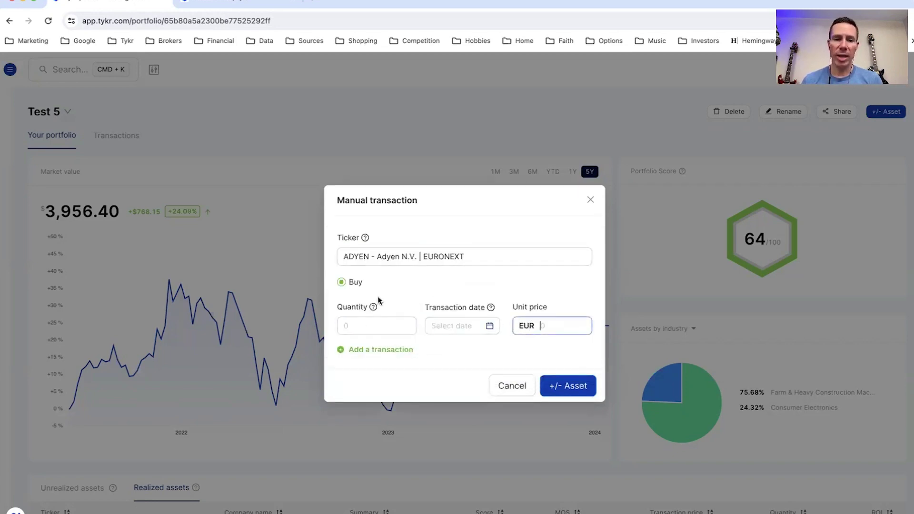
click(369, 325)
text(10)
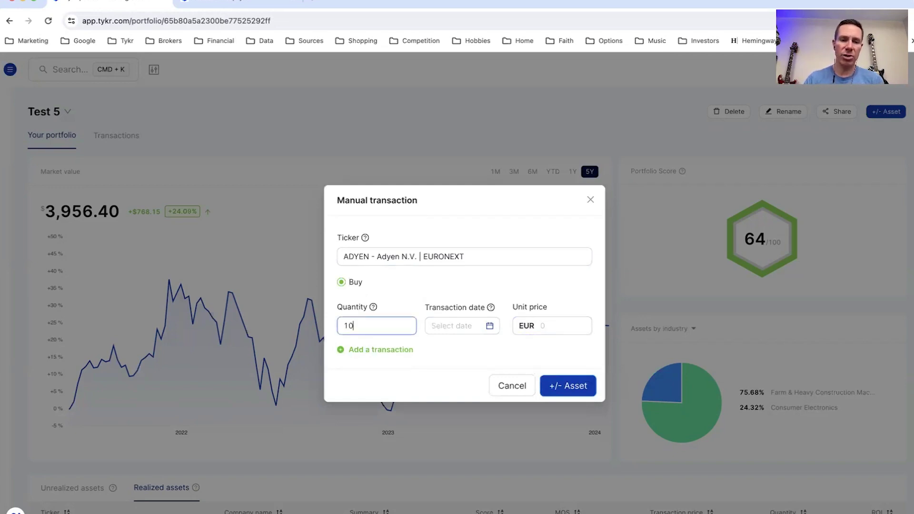
- Date the Adyen buy 2023-09-13, add it to the portfolio, and check the portfolio's total value
click(472, 331)
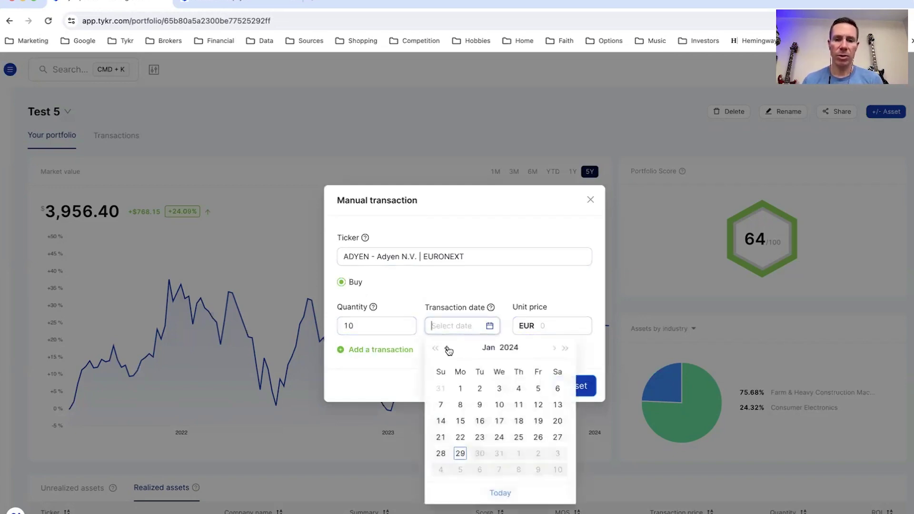
click(447, 349)
click(448, 348)
click(447, 349)
click(447, 349)
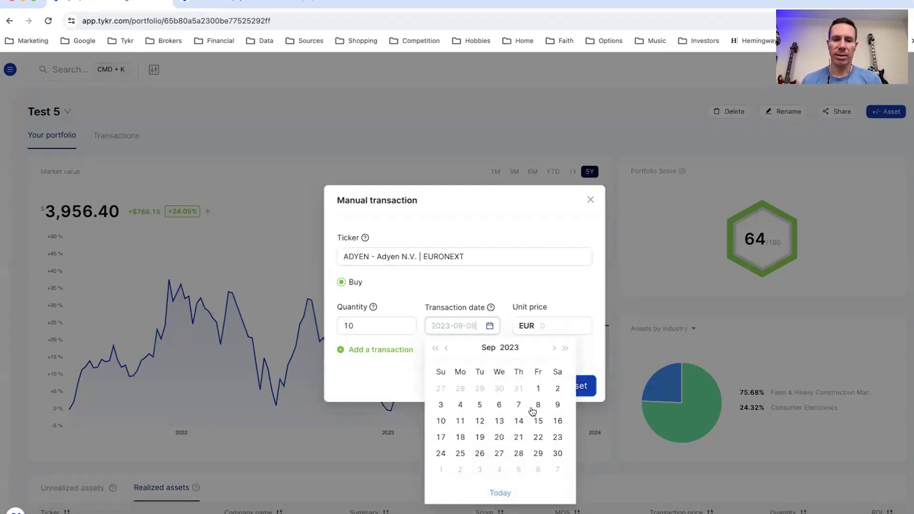
click(498, 421)
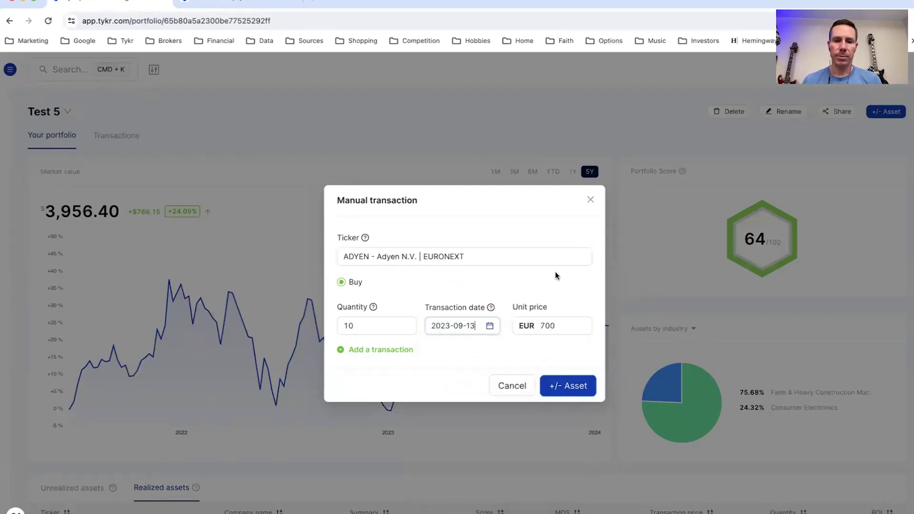
click(566, 386)
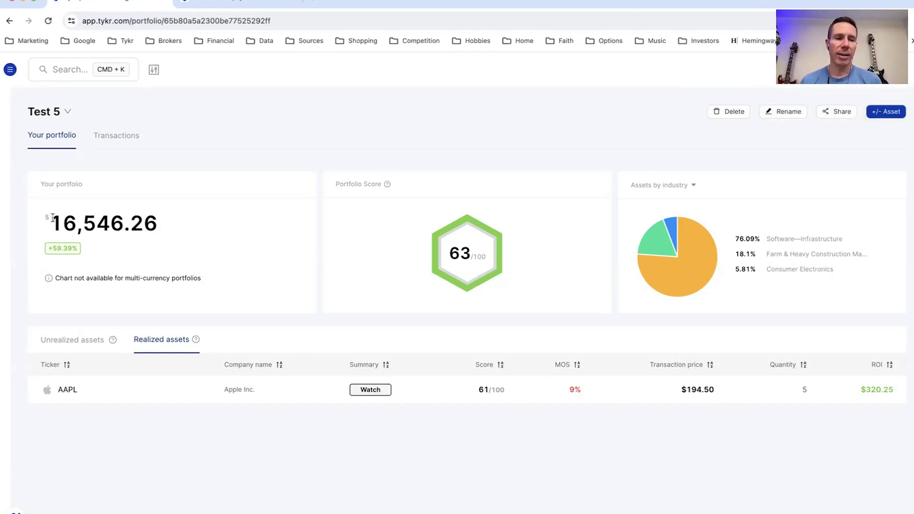
drag(53, 217, 202, 222)
click(213, 223)
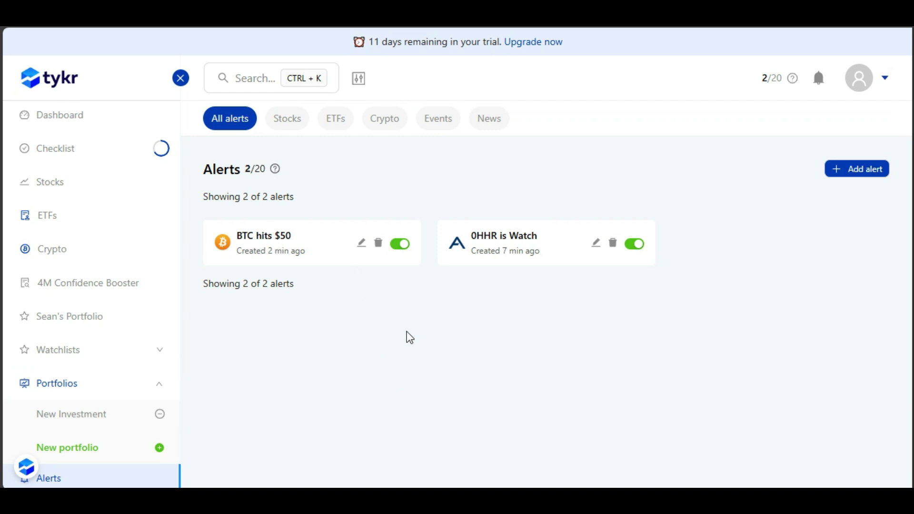
- Start a new stock alert with the 4M alert type, ready for a ticker
click(852, 173)
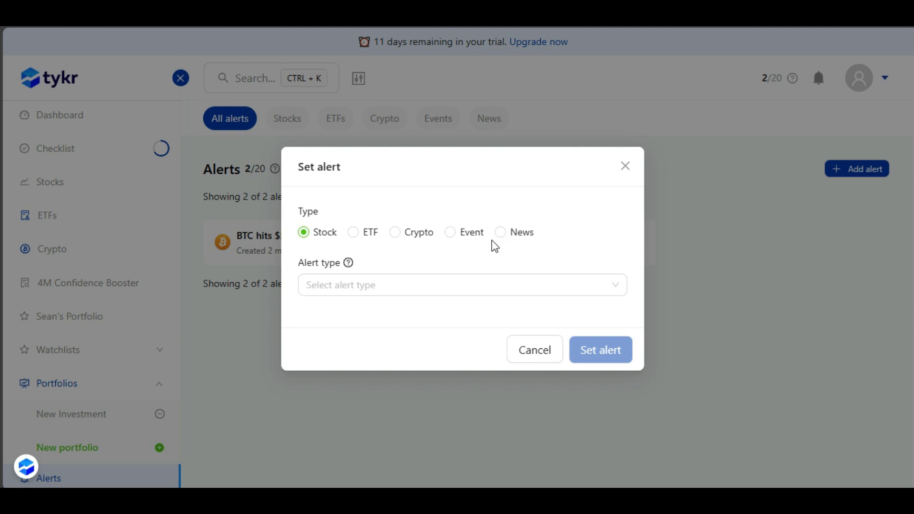
click(409, 289)
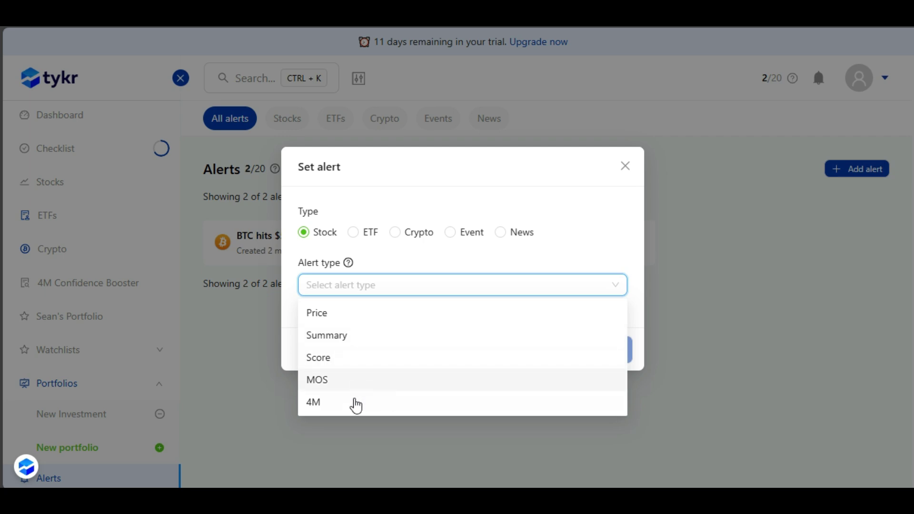
click(354, 410)
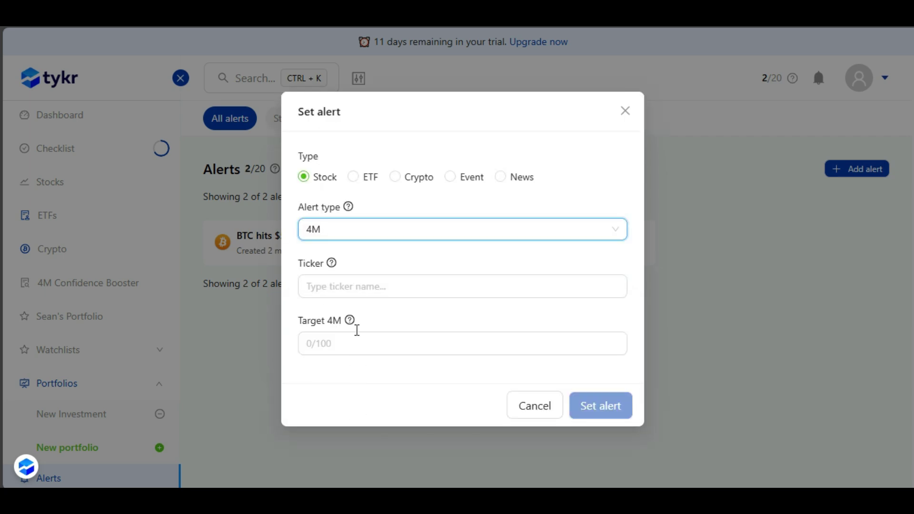
click(361, 283)
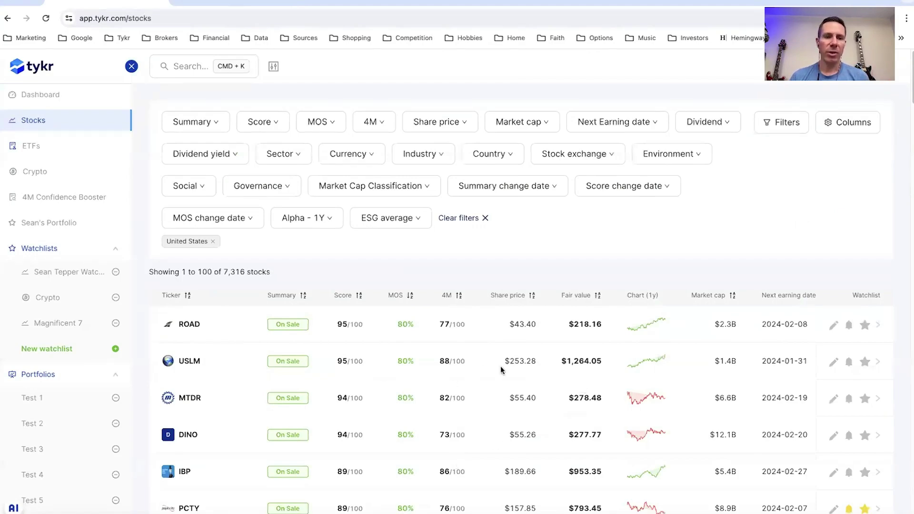
- Look through the further columns of the stocks table and open the trade journal of ROAD (Construction Partners, Inc.)
scroll(570, 367, right, 10)
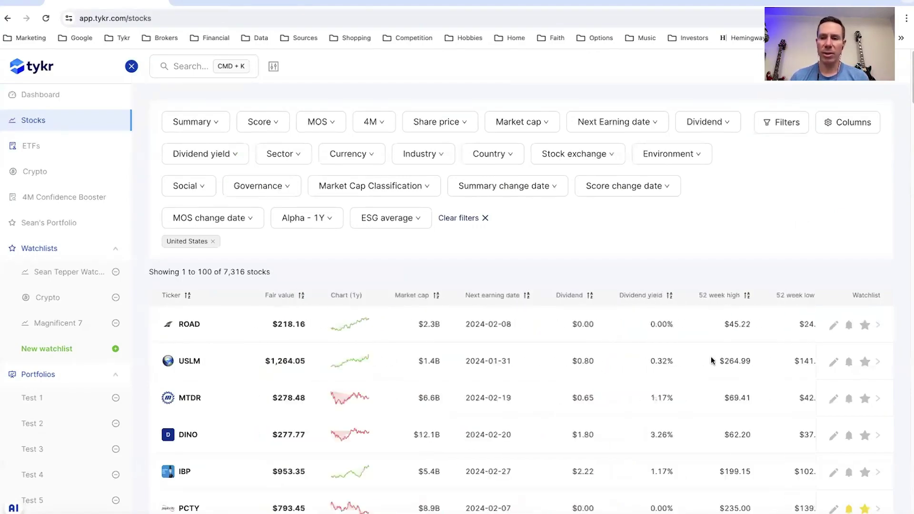
scroll(855, 295, right, 1)
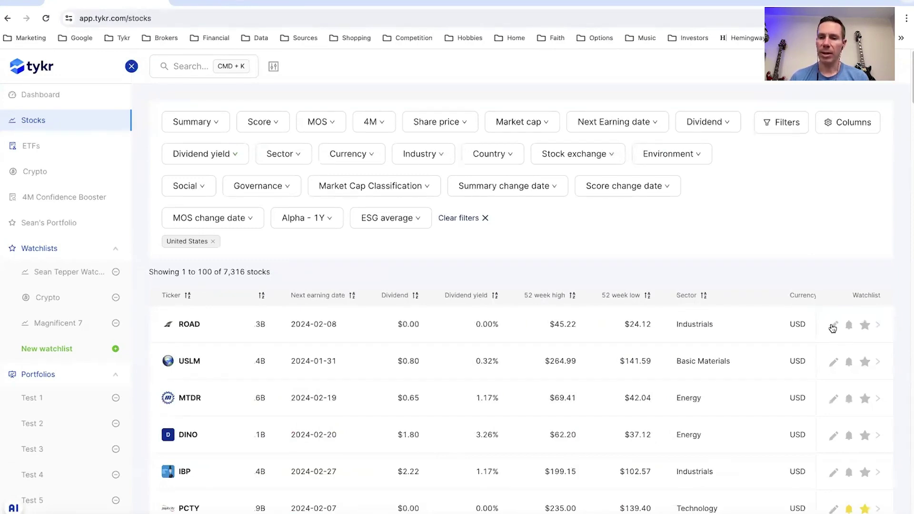
click(833, 325)
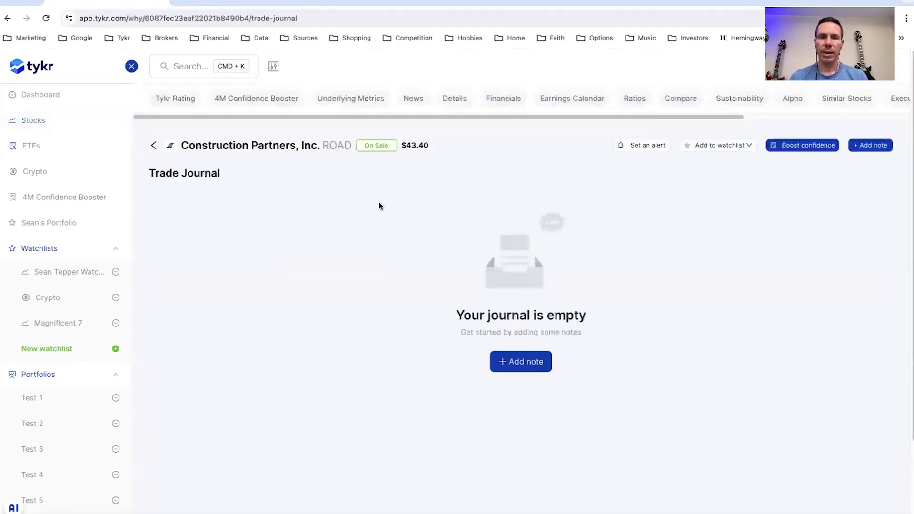
drag(689, 117, 880, 131)
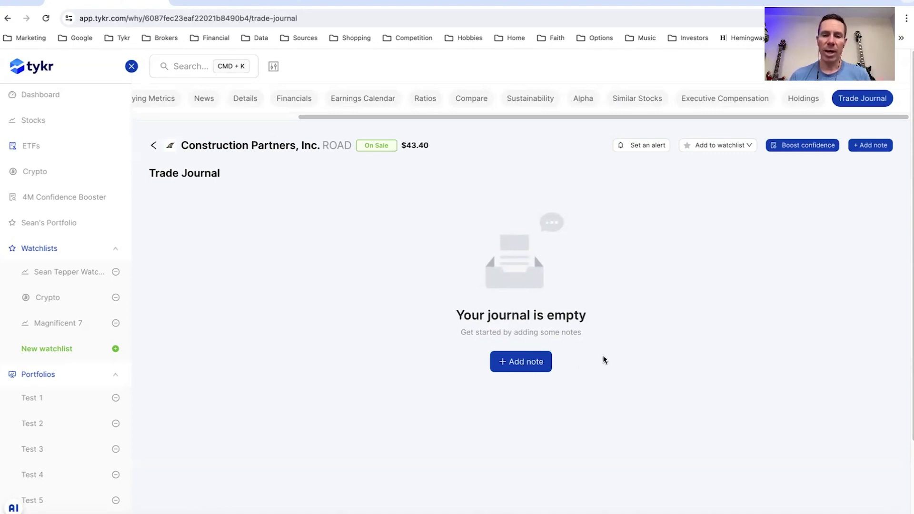
- Add a trade note for ROAD dated 2024-01-10 reading "Bought this stock as the financials look great!"
click(532, 365)
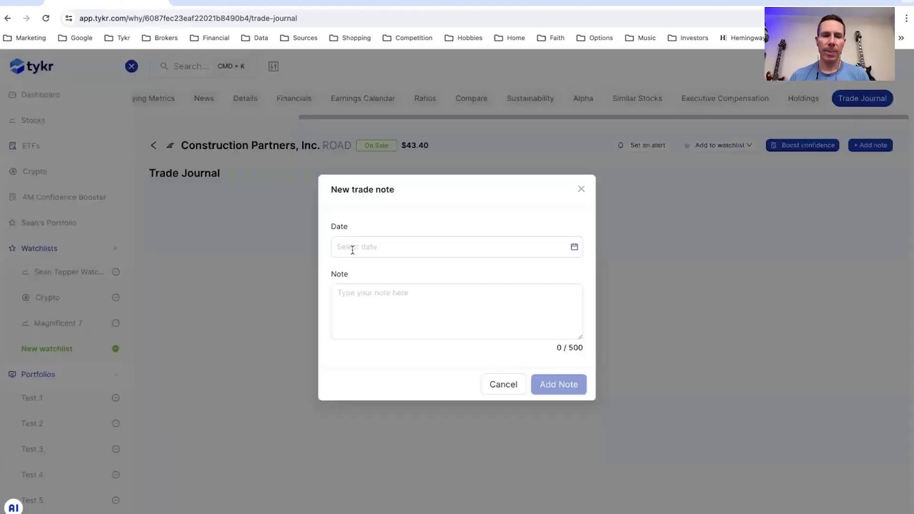
click(351, 248)
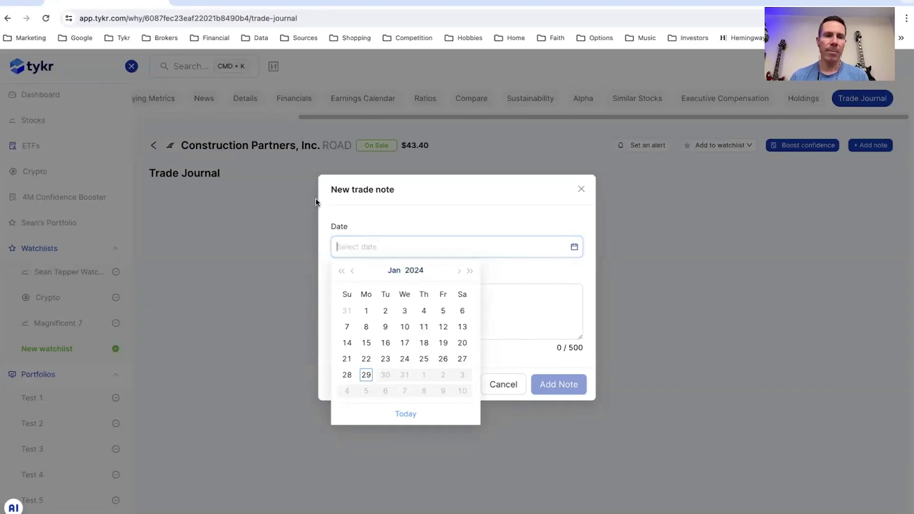
click(406, 328)
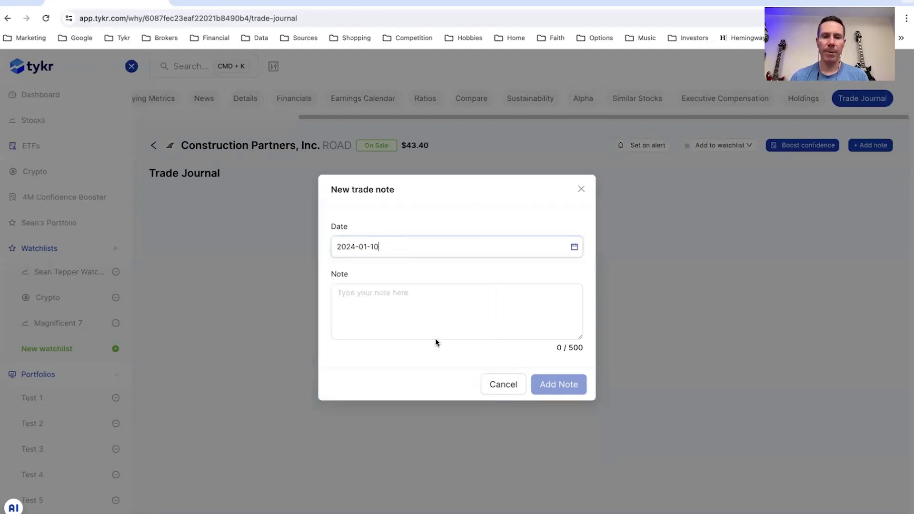
click(388, 303)
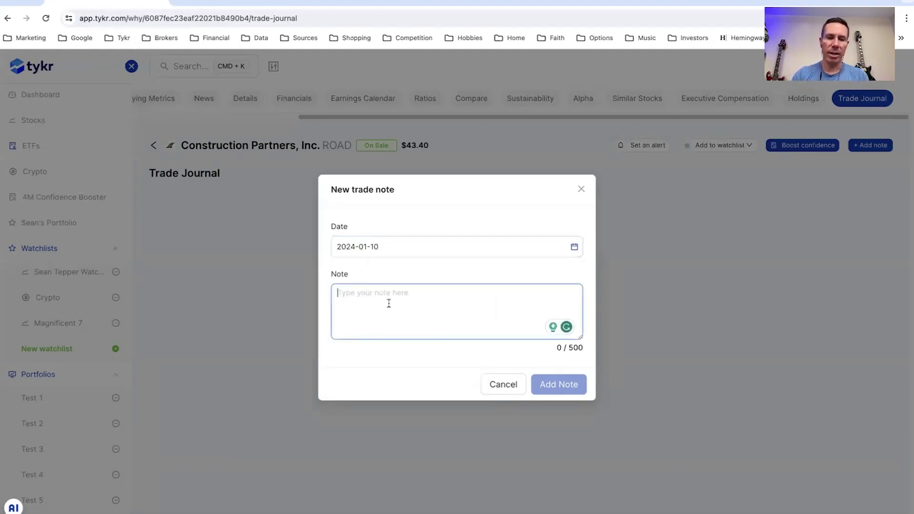
text(Bought this stock)
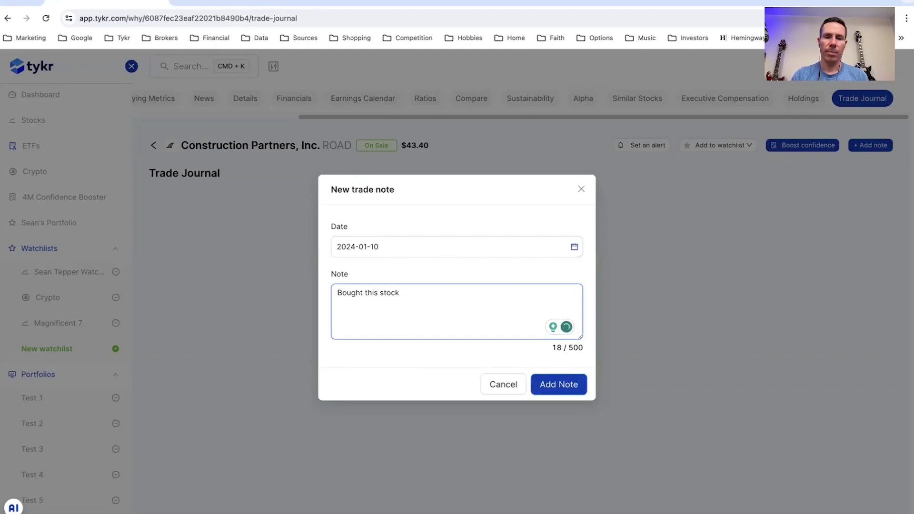
text( as the )
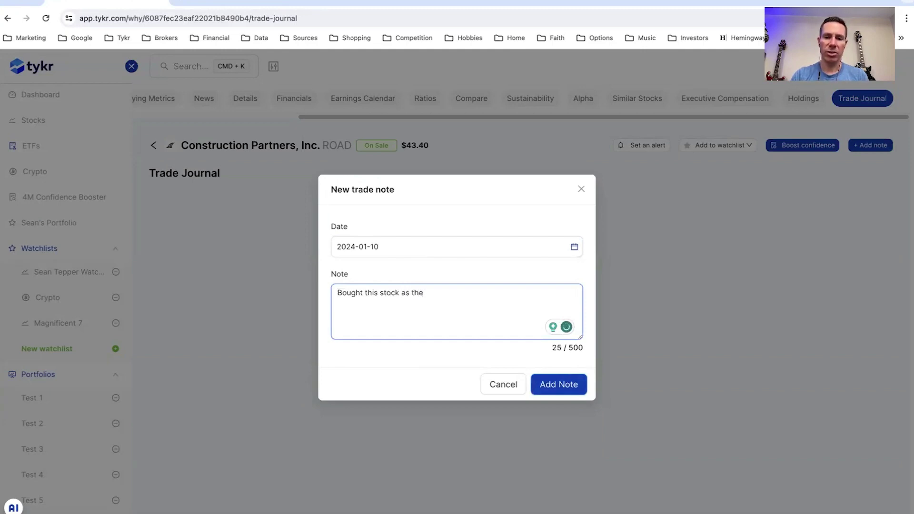
text(financials)
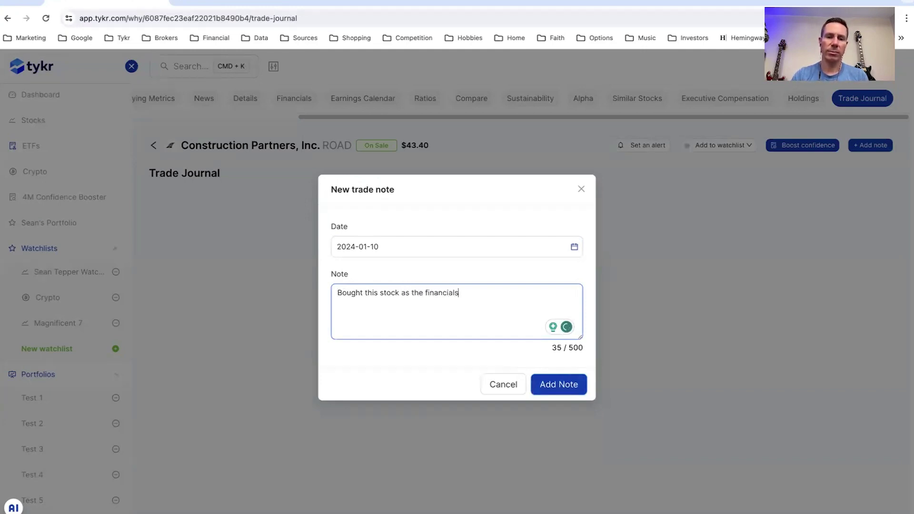
text( look great!)
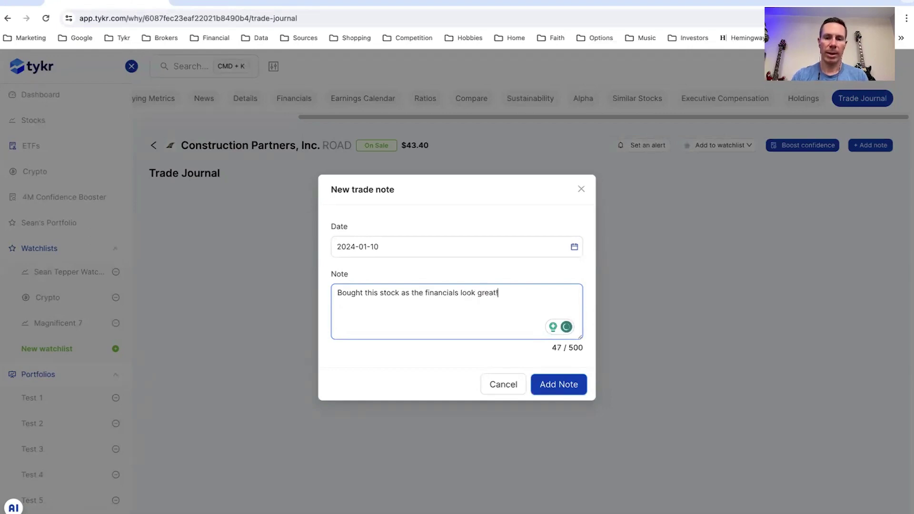
click(553, 387)
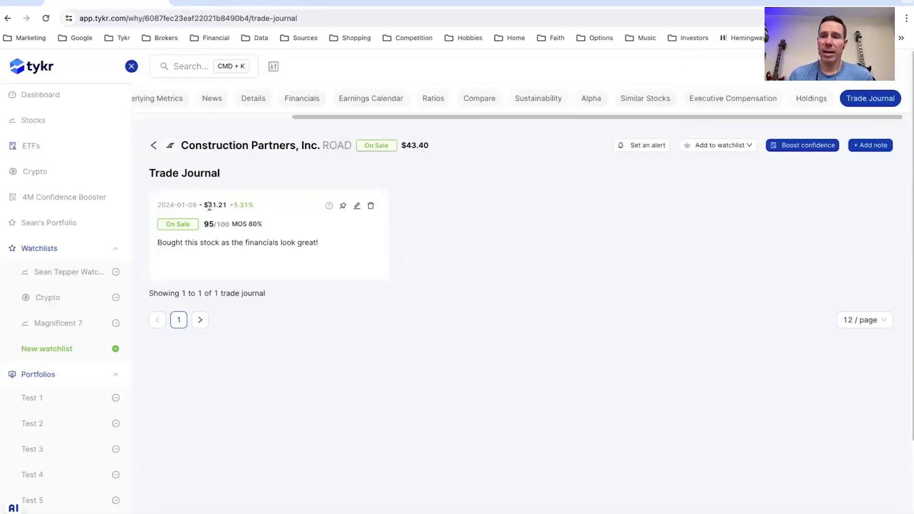
- Examine the recorded share price and percentage change on the new ROAD trade note
double_click(203, 204)
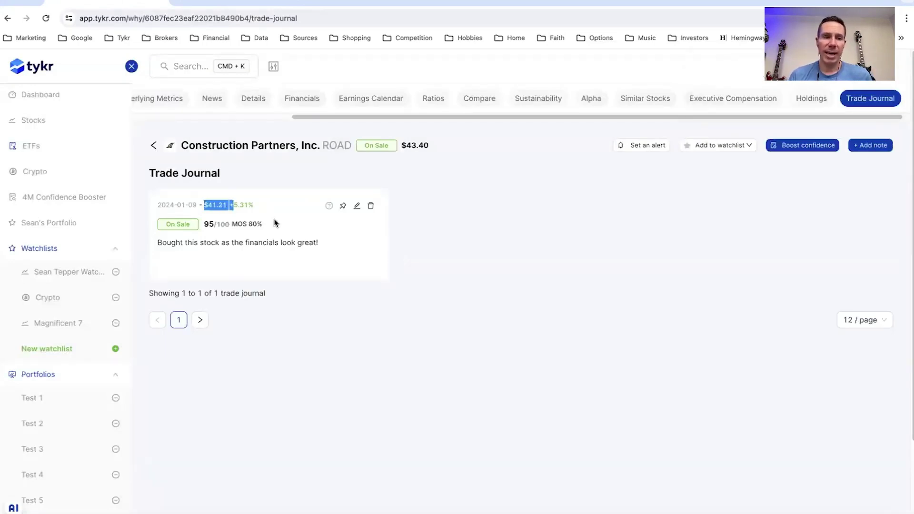
click(276, 222)
drag(230, 205, 267, 205)
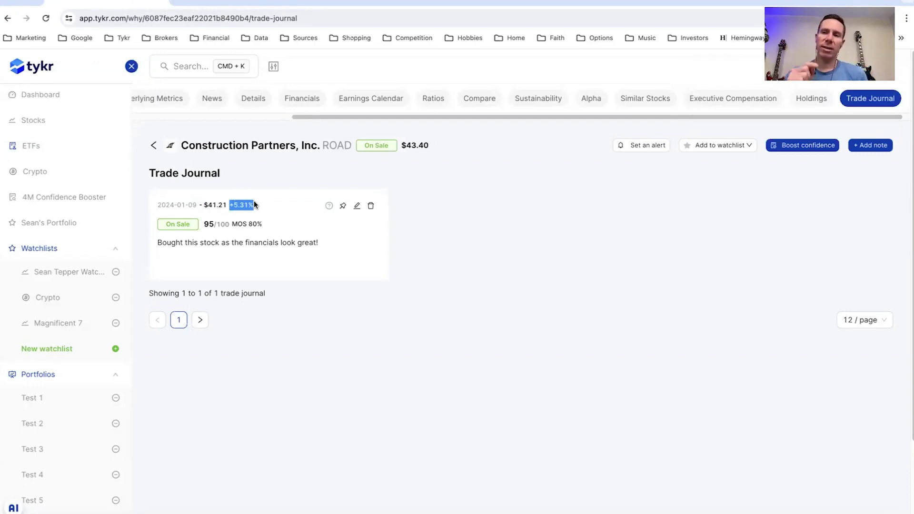
click(242, 245)
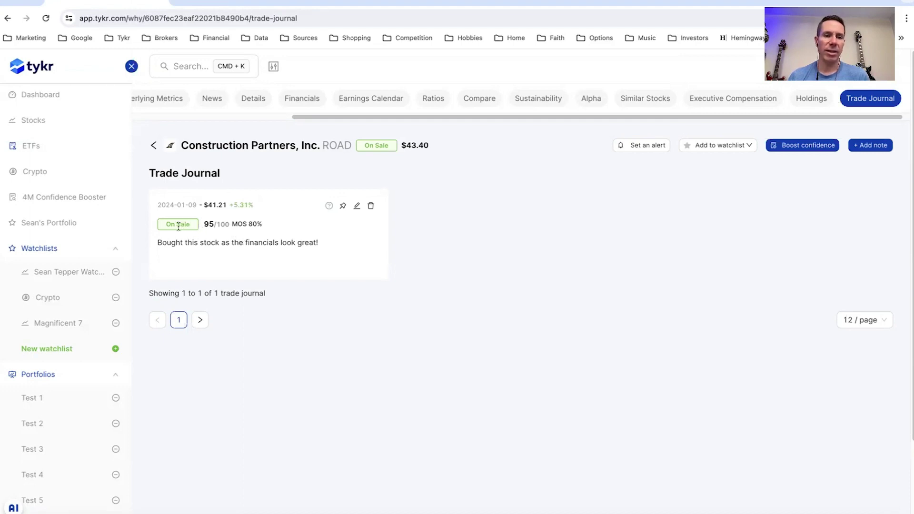
- Examine the recorded score and MOS on the ROAD trade note
drag(204, 222, 227, 221)
click(243, 235)
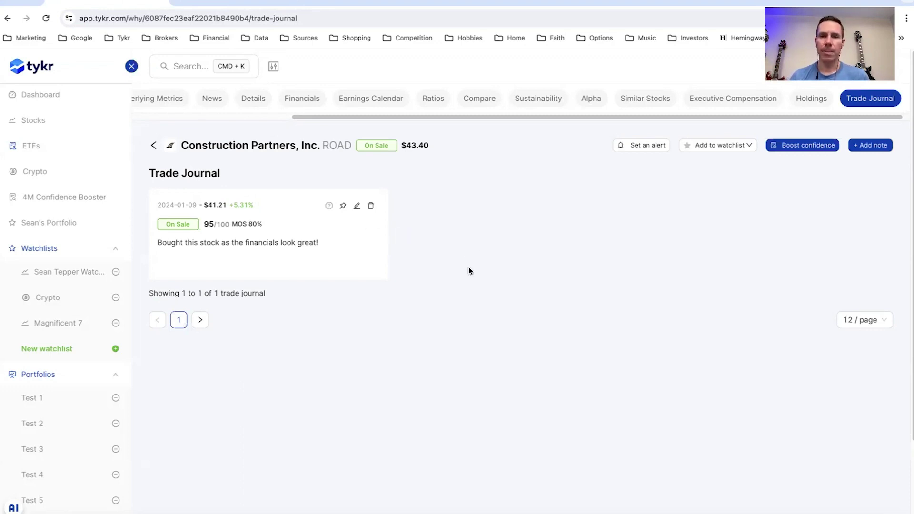
- Find Apple Inc. by searching "aapl" and examine the price change on its 2023-07-04 trade journal note
click(73, 122)
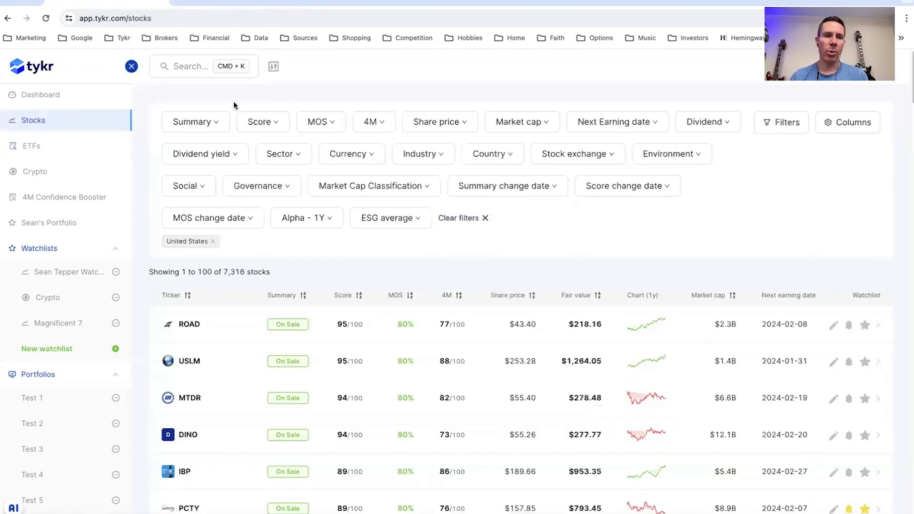
click(197, 68)
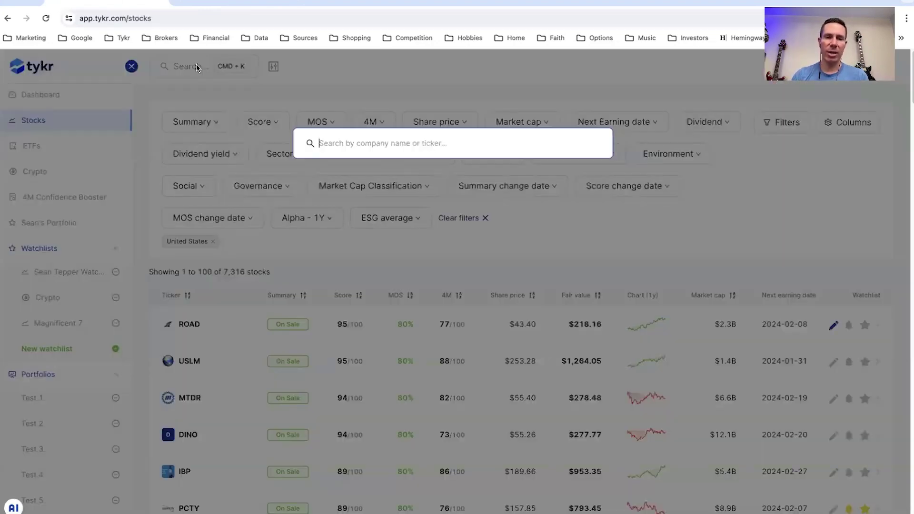
text(aapl)
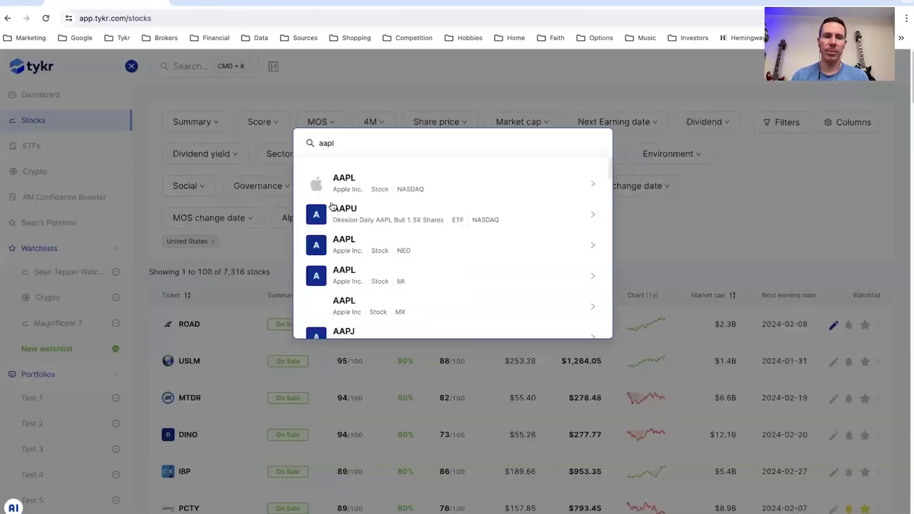
key(Return)
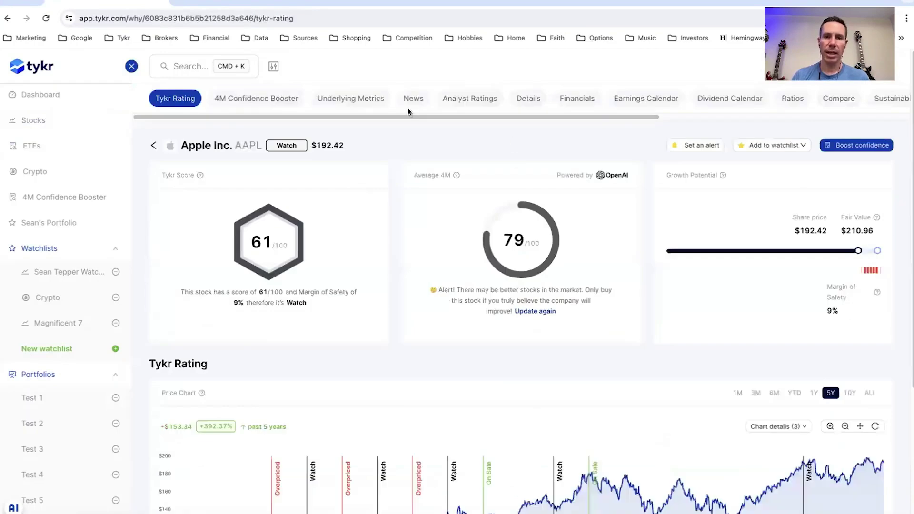
drag(523, 117, 773, 119)
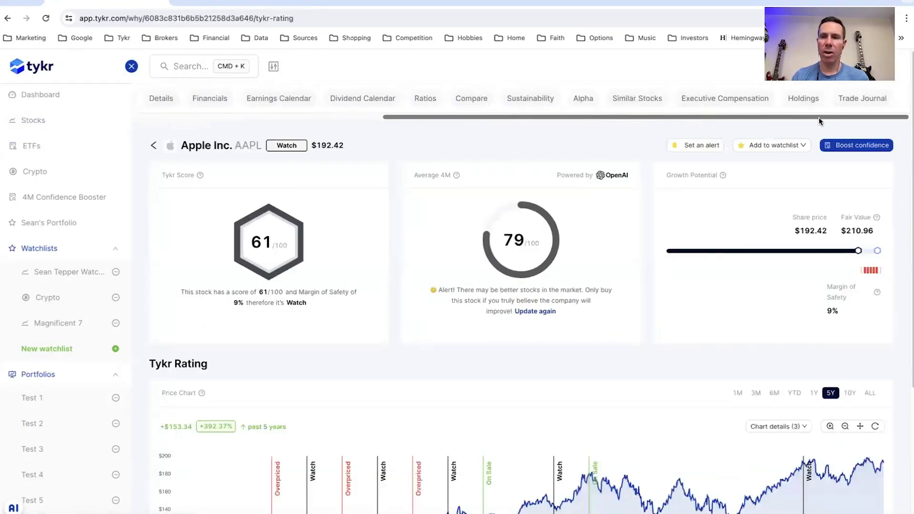
click(860, 101)
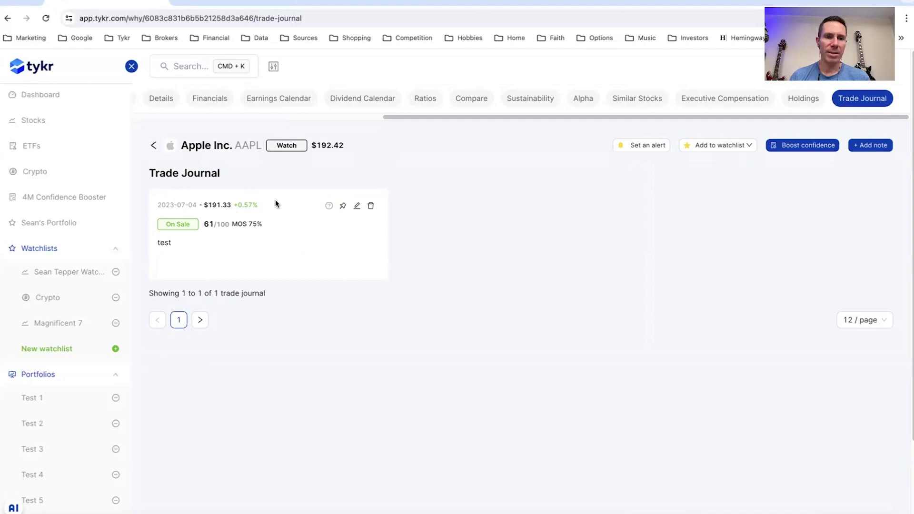
drag(258, 204, 242, 204)
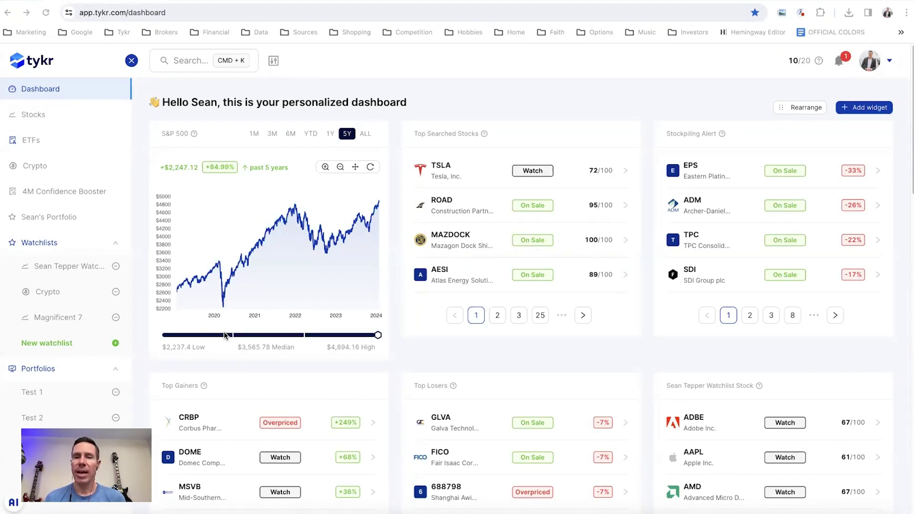
- Open the Notifications & Settings section of the profile with the navigation sidebar collapsed
click(888, 65)
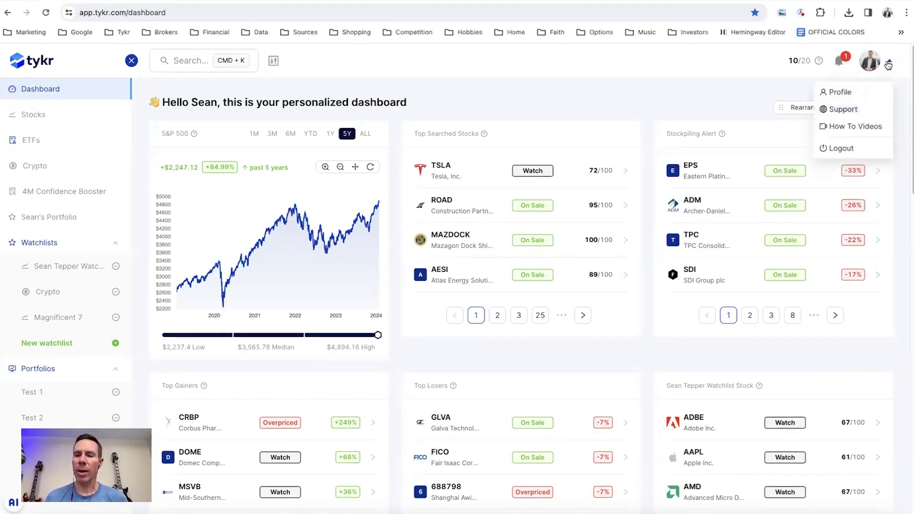
click(840, 92)
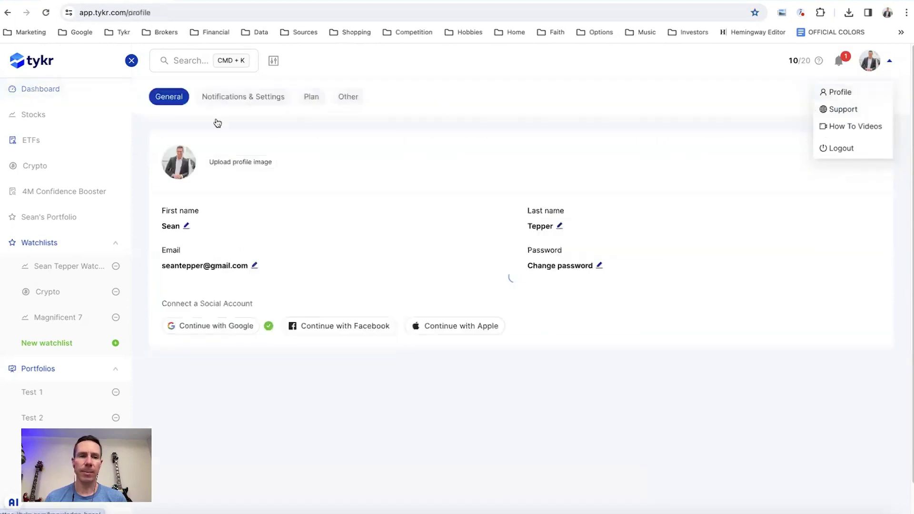
click(132, 61)
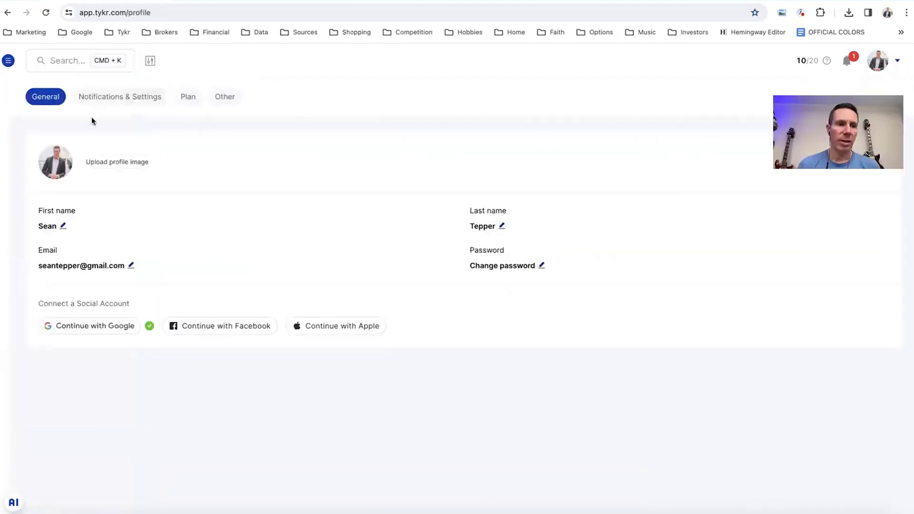
click(104, 97)
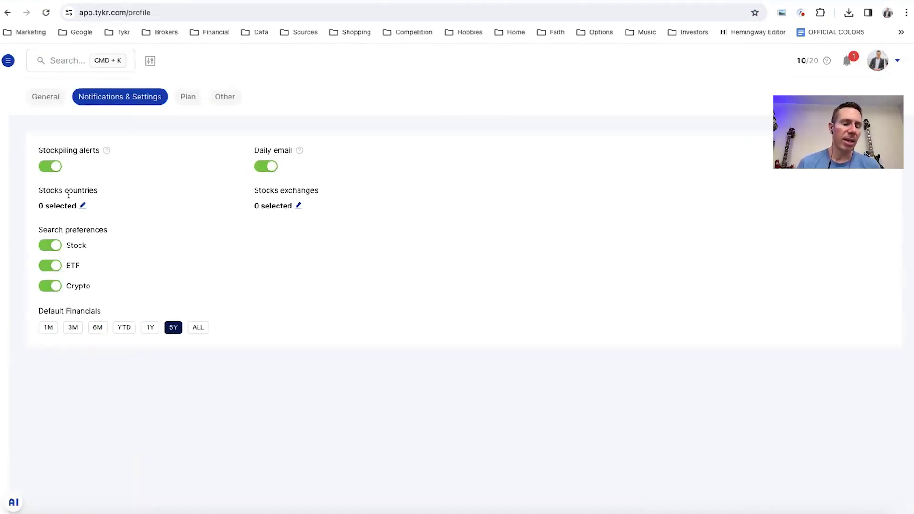
- Set the preferred stock countries to United States by filtering for "united", and save the change
click(83, 206)
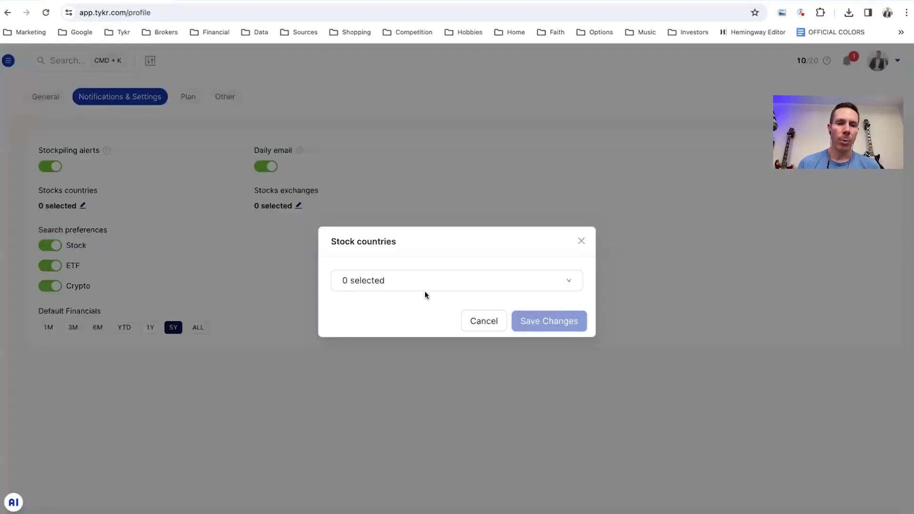
click(420, 288)
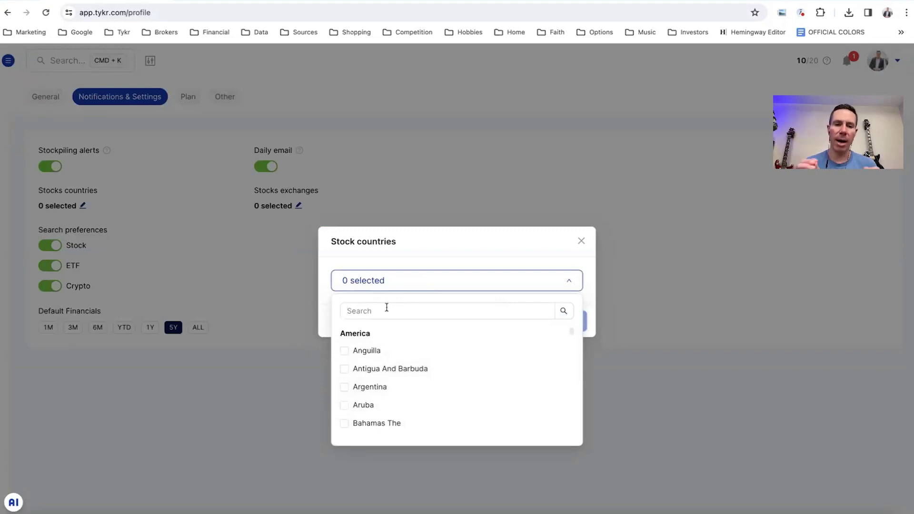
text(united)
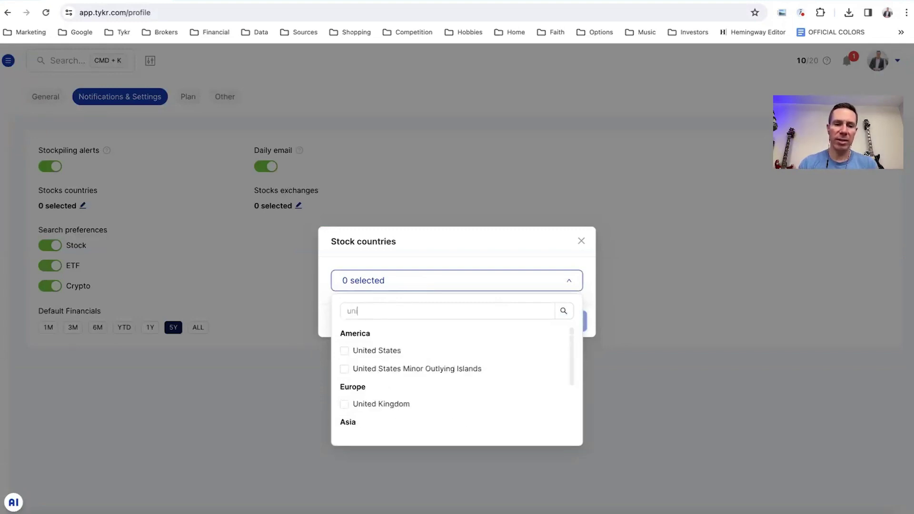
click(344, 350)
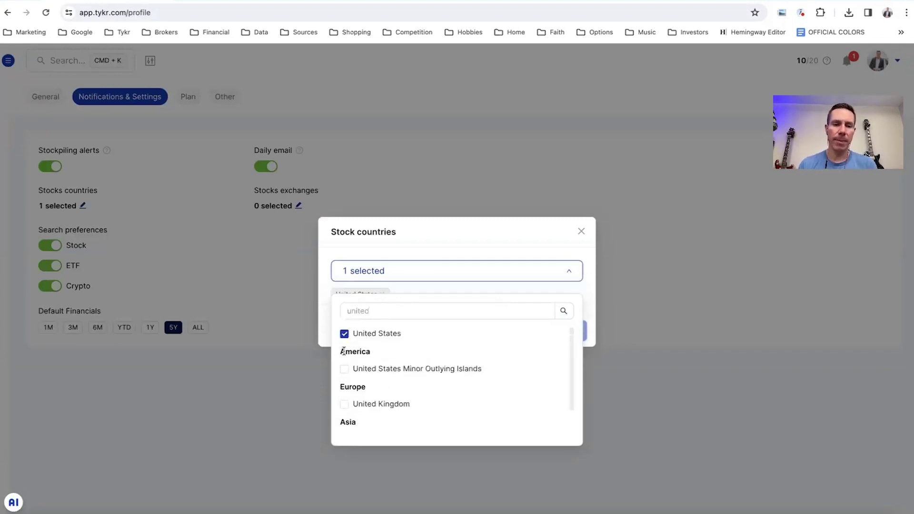
click(447, 238)
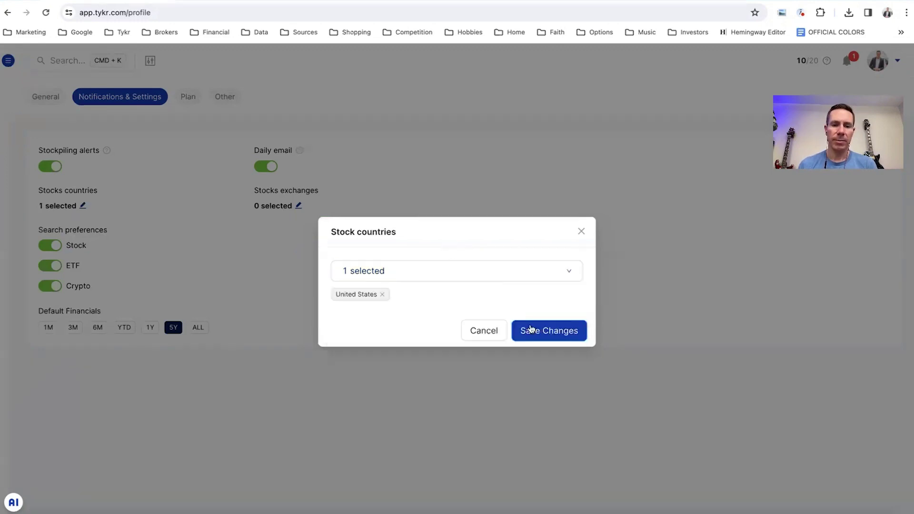
click(565, 334)
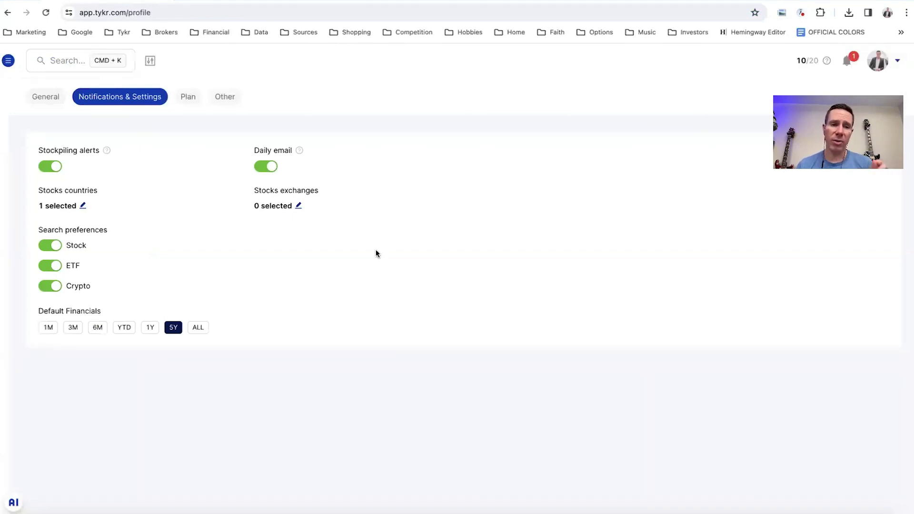
- View the choices offered for the preferred stock exchanges and leave without selecting any
click(299, 207)
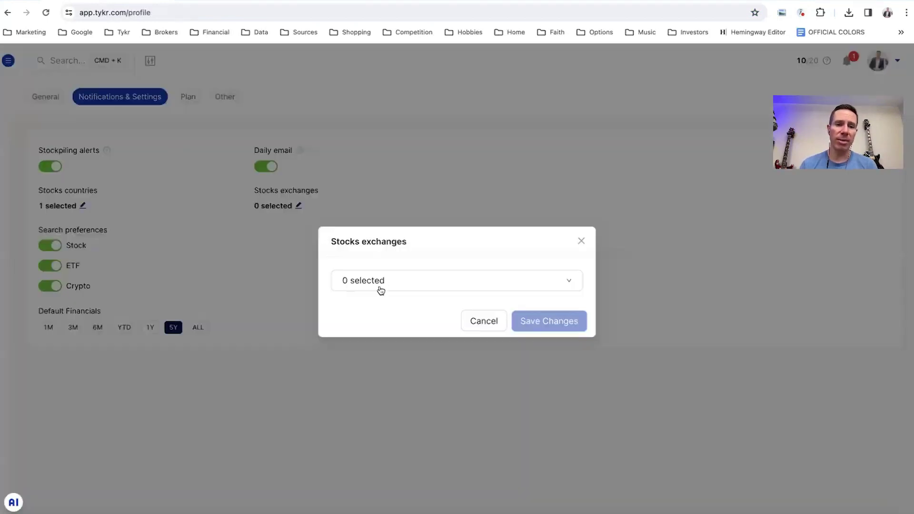
click(405, 282)
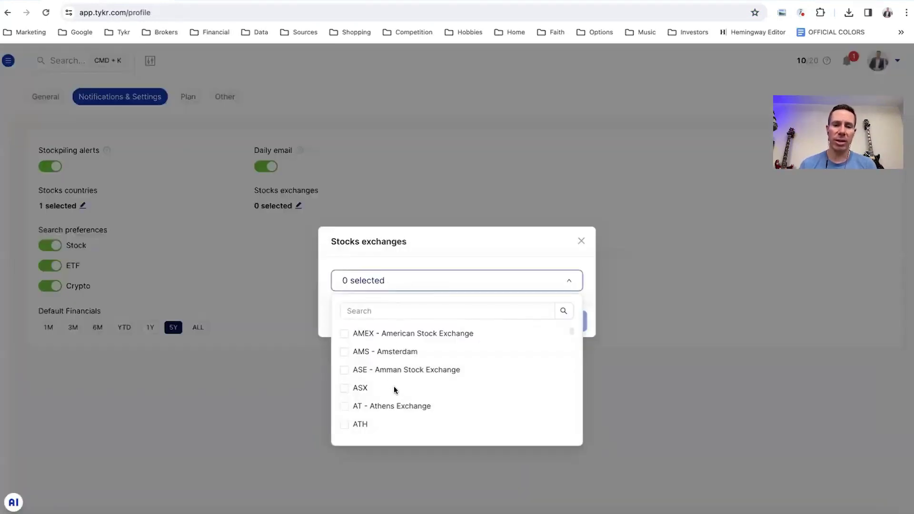
click(581, 239)
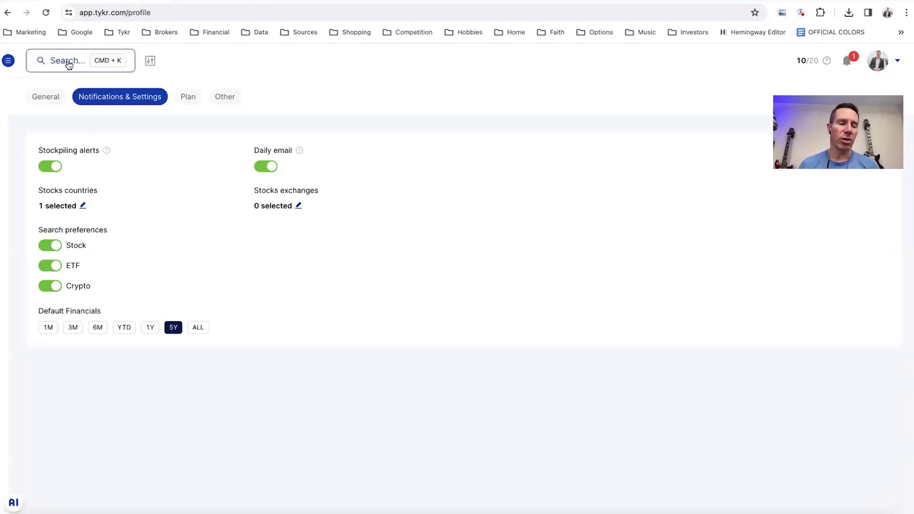
- Turn off ETF and Crypto in the search preferences and try a search for "bit"
click(59, 270)
click(61, 285)
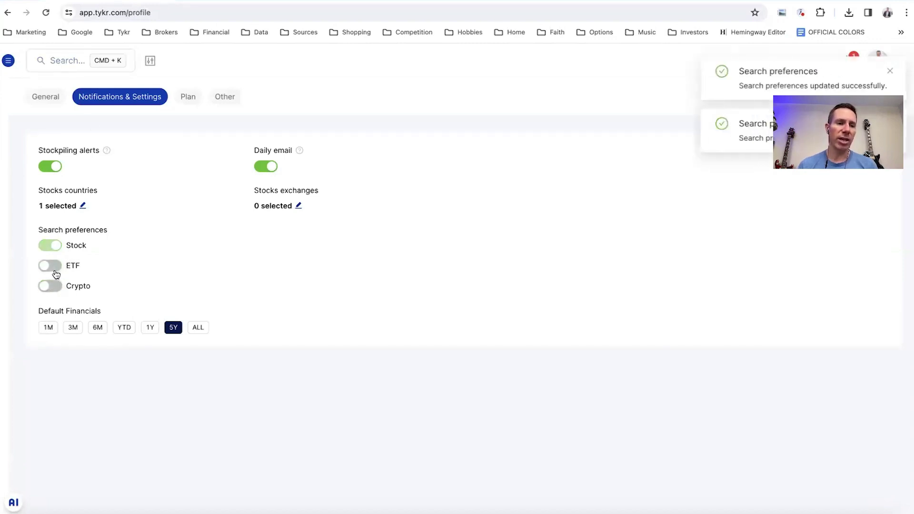
click(68, 59)
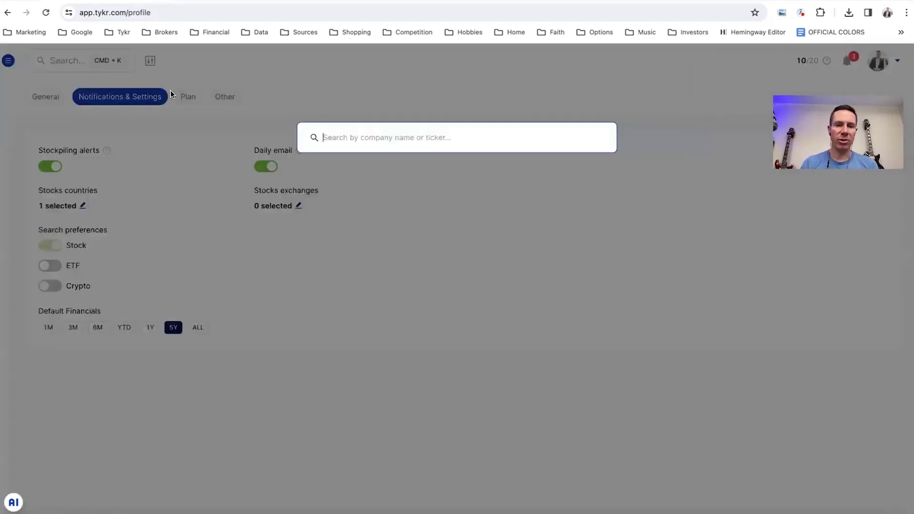
text(bit)
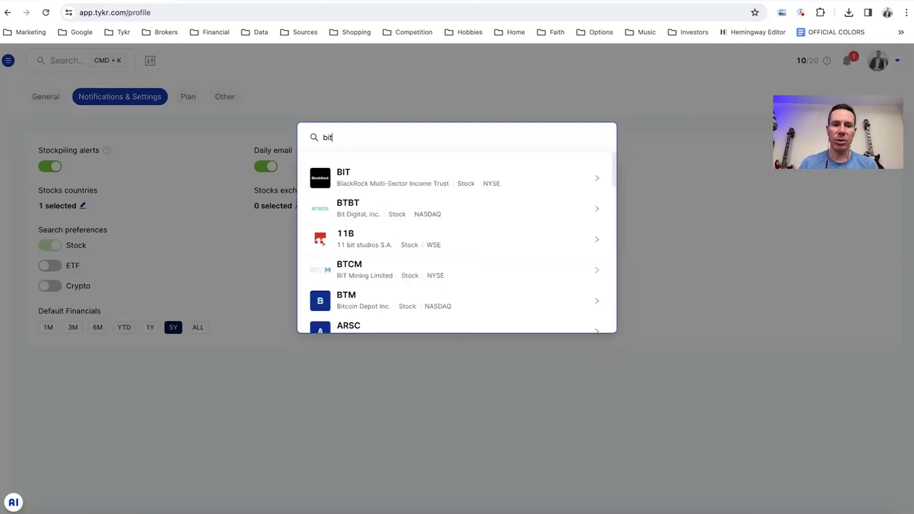
key(BackSpace)
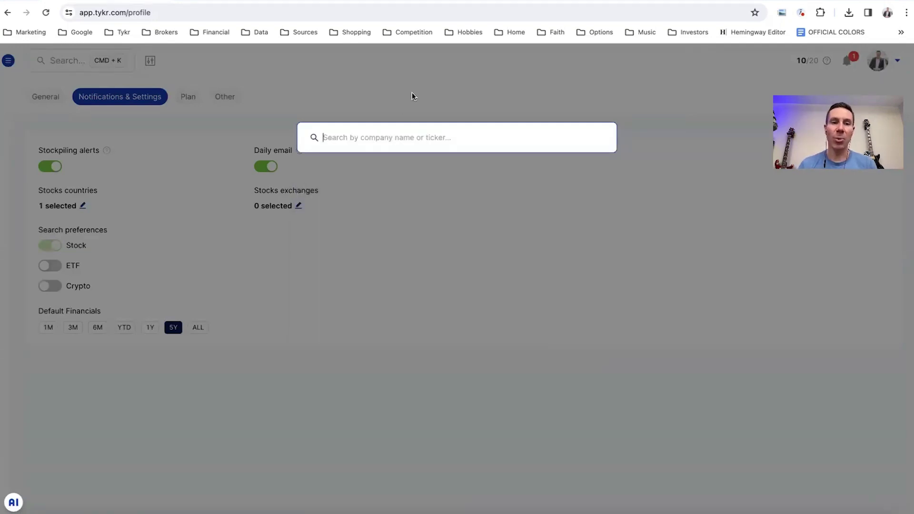
key(Escape)
- Turn the ETF and Crypto search preferences back on
click(47, 265)
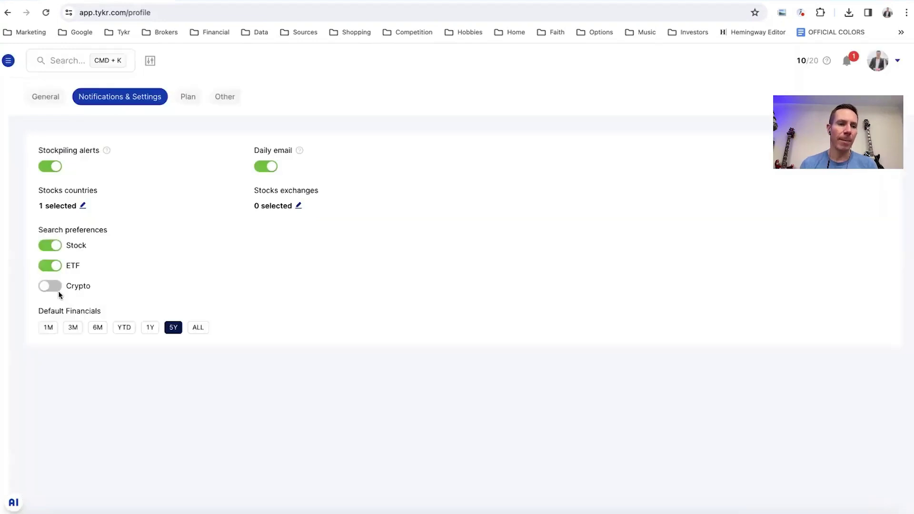
click(50, 288)
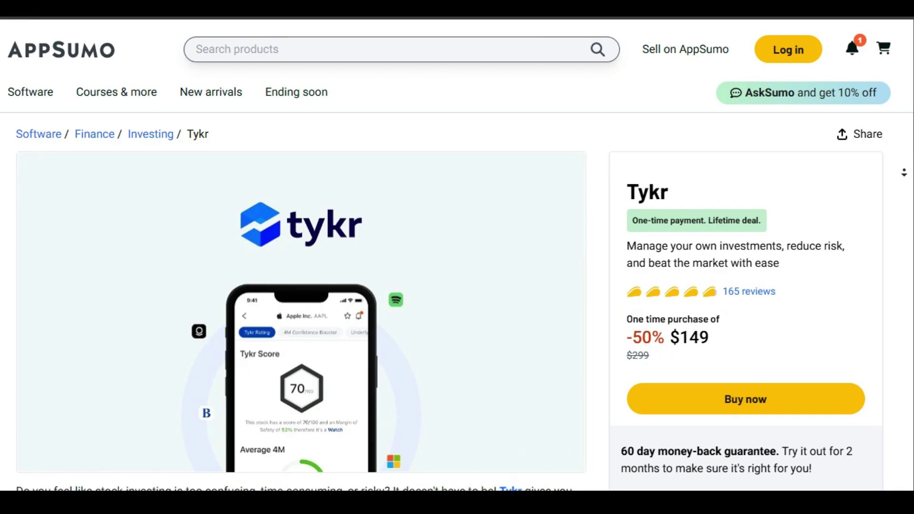
- Examine the Tykr lifetime deal page on AppSumo, from the pricing through the TL;DR and At-a-glance sections to the Overview
scroll(903, 173, down, 2)
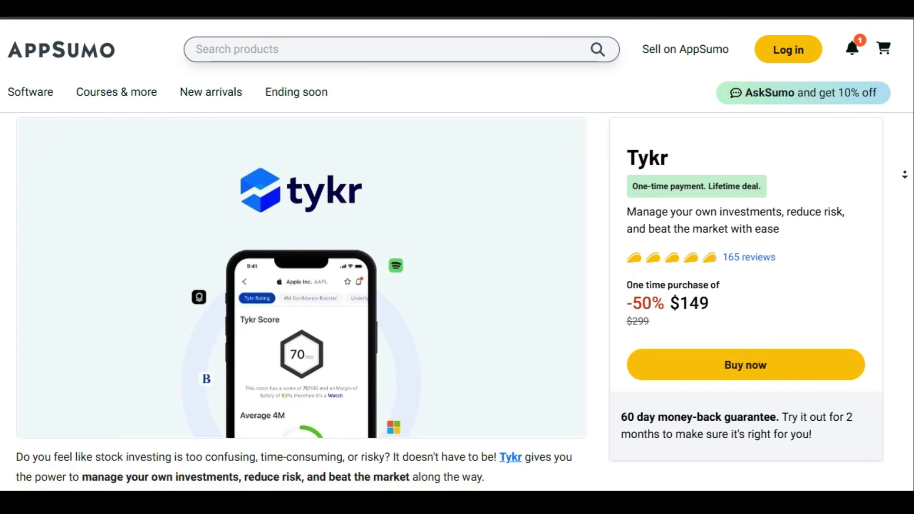
scroll(905, 177, down, 3)
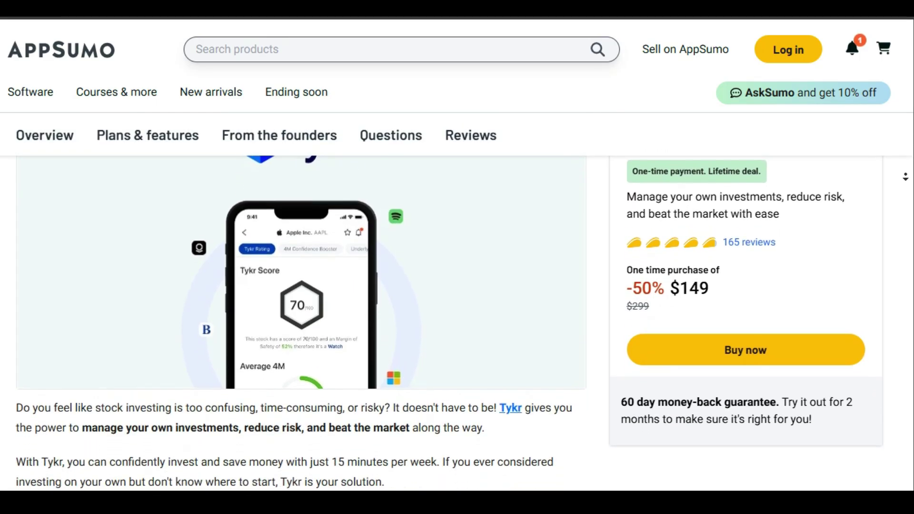
scroll(905, 179, down, 4)
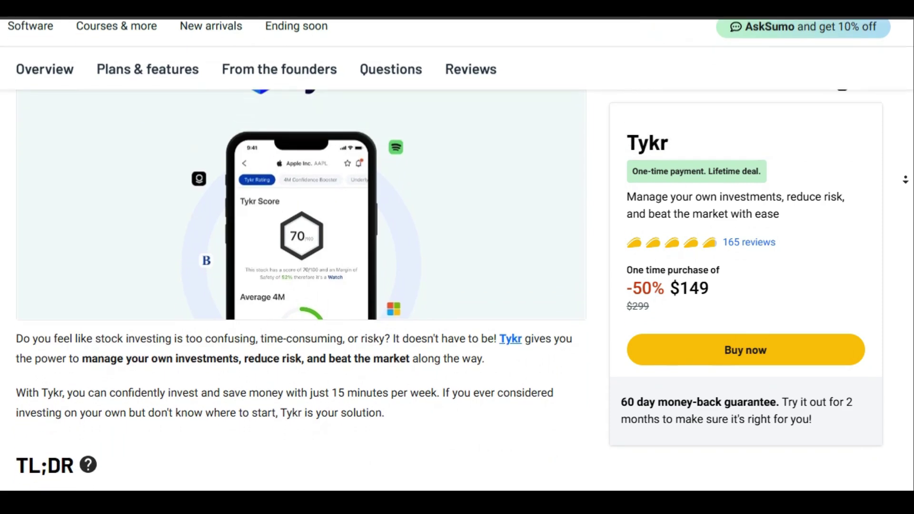
scroll(905, 181, down, 5)
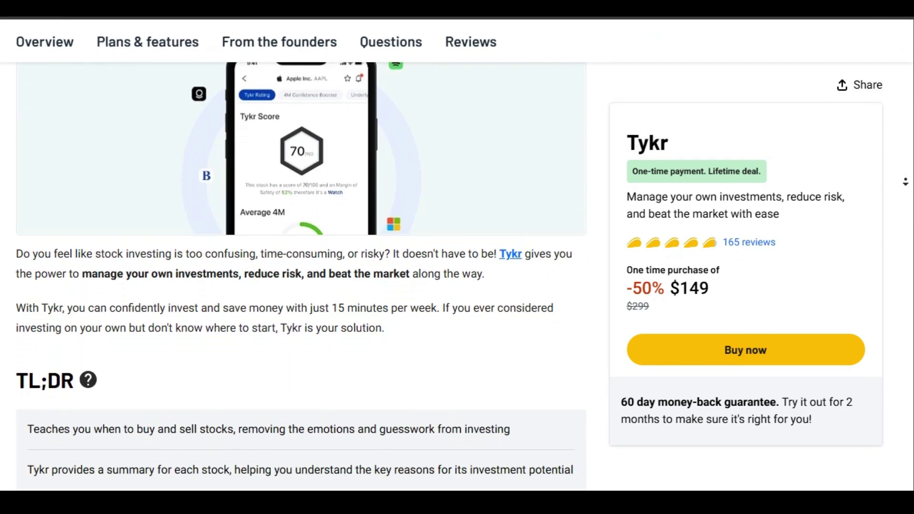
scroll(905, 182, down, 5)
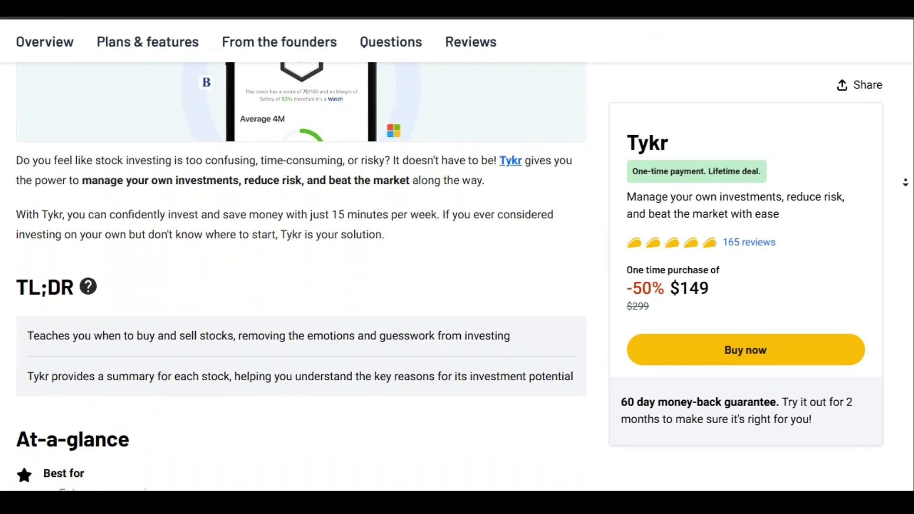
scroll(905, 183, down, 5)
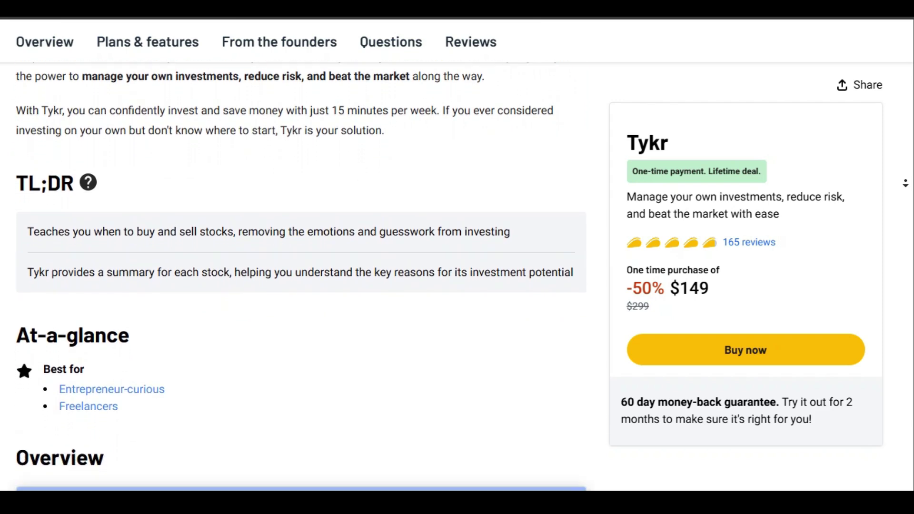
scroll(905, 183, down, 5)
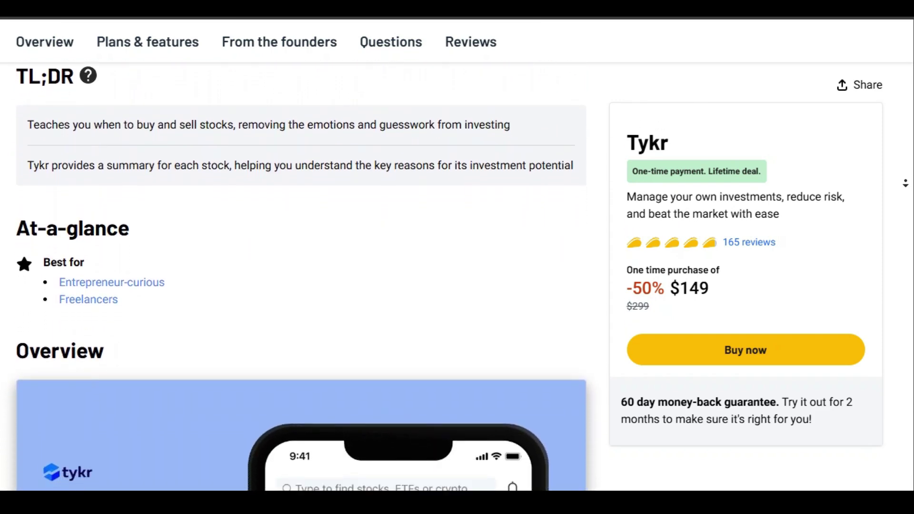
scroll(906, 186, down, 6)
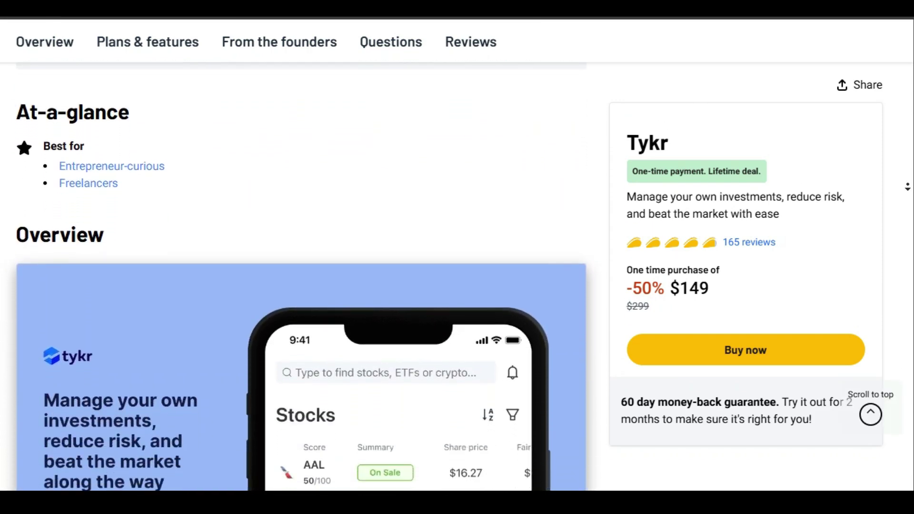
- Read through the Tykr customer reviews and the founder team's replies on the AppSumo deal page, past the Overview section
scroll(907, 187, down, 6)
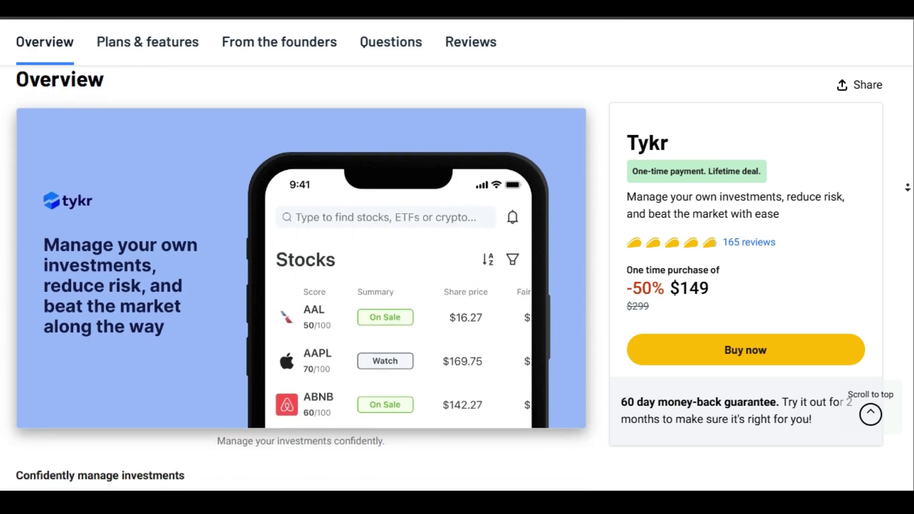
scroll(907, 187, down, 7)
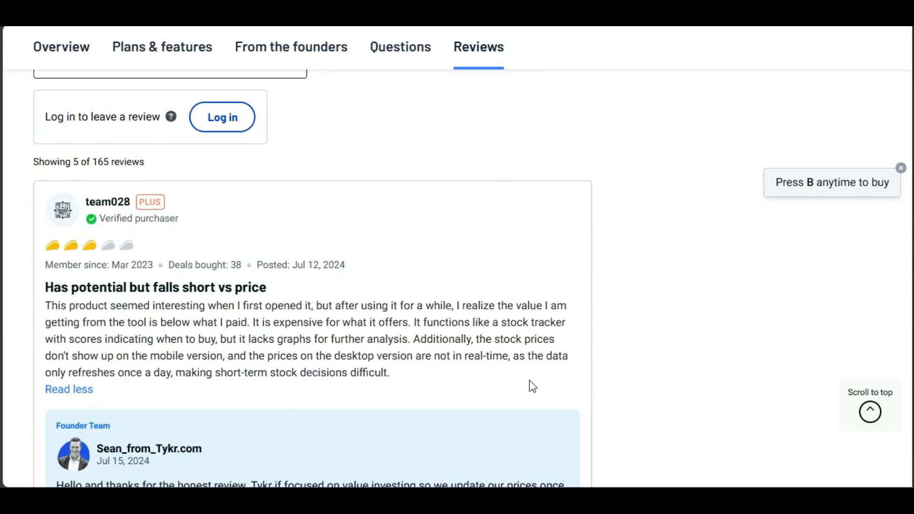
scroll(530, 383, down, 12)
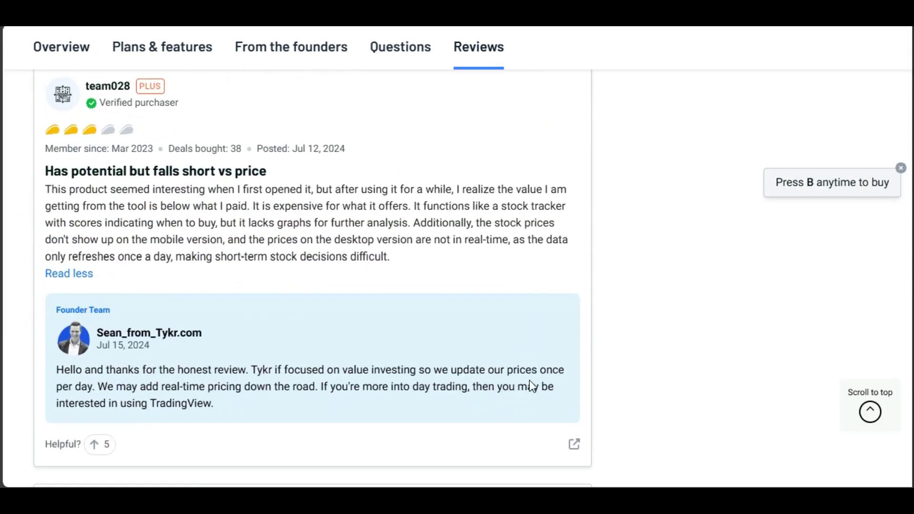
scroll(530, 387, down, 10)
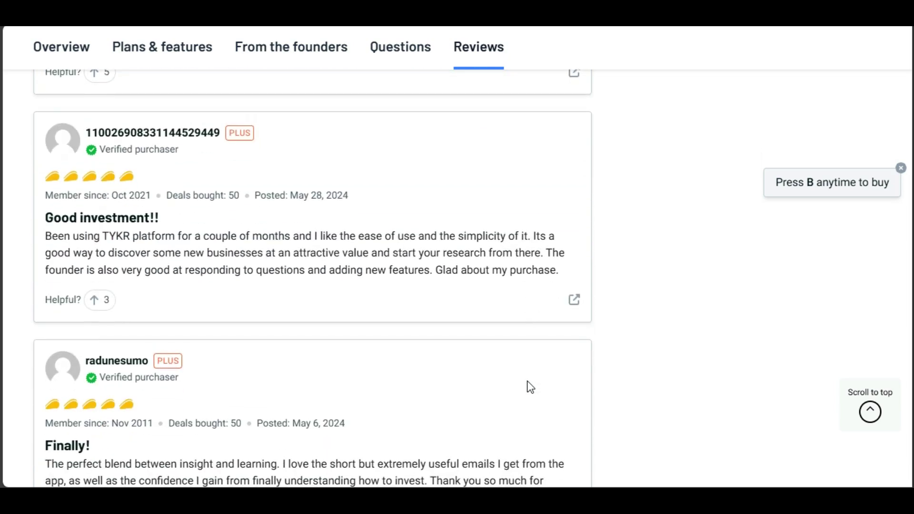
scroll(531, 387, down, 10)
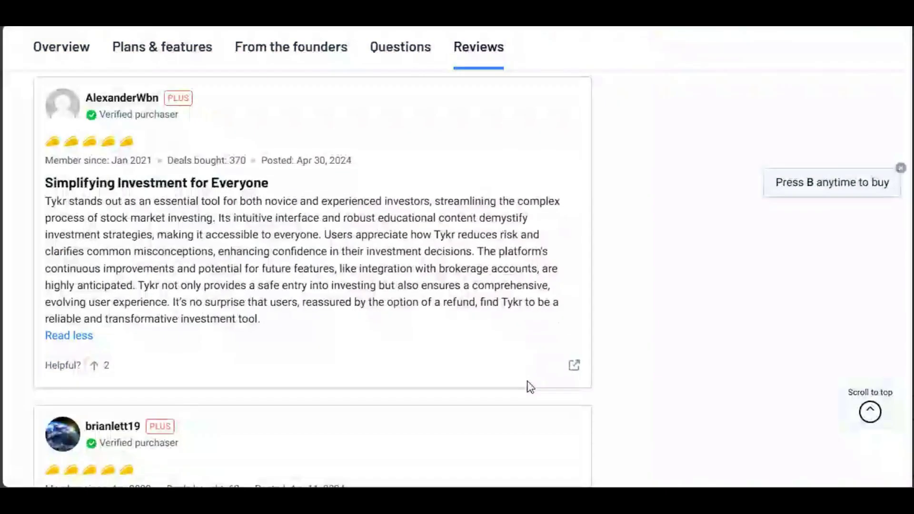
scroll(530, 387, down, 8)
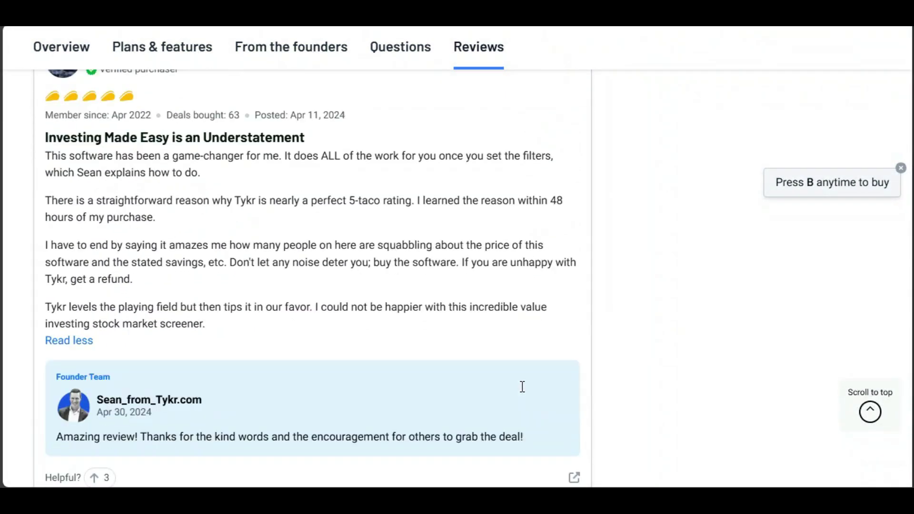